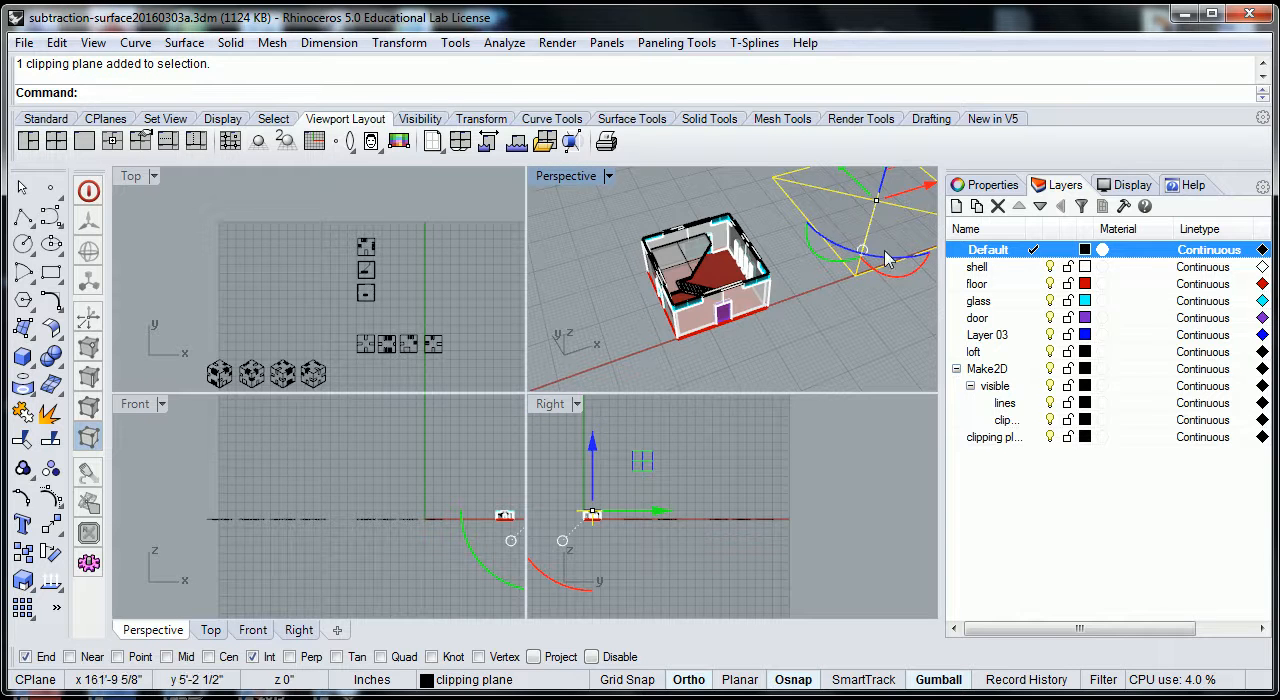
# Delete the existing clipping plane and draw a new vertical clipping plane enclosing the whole house in the Right view.
pyautogui.press('Delete')
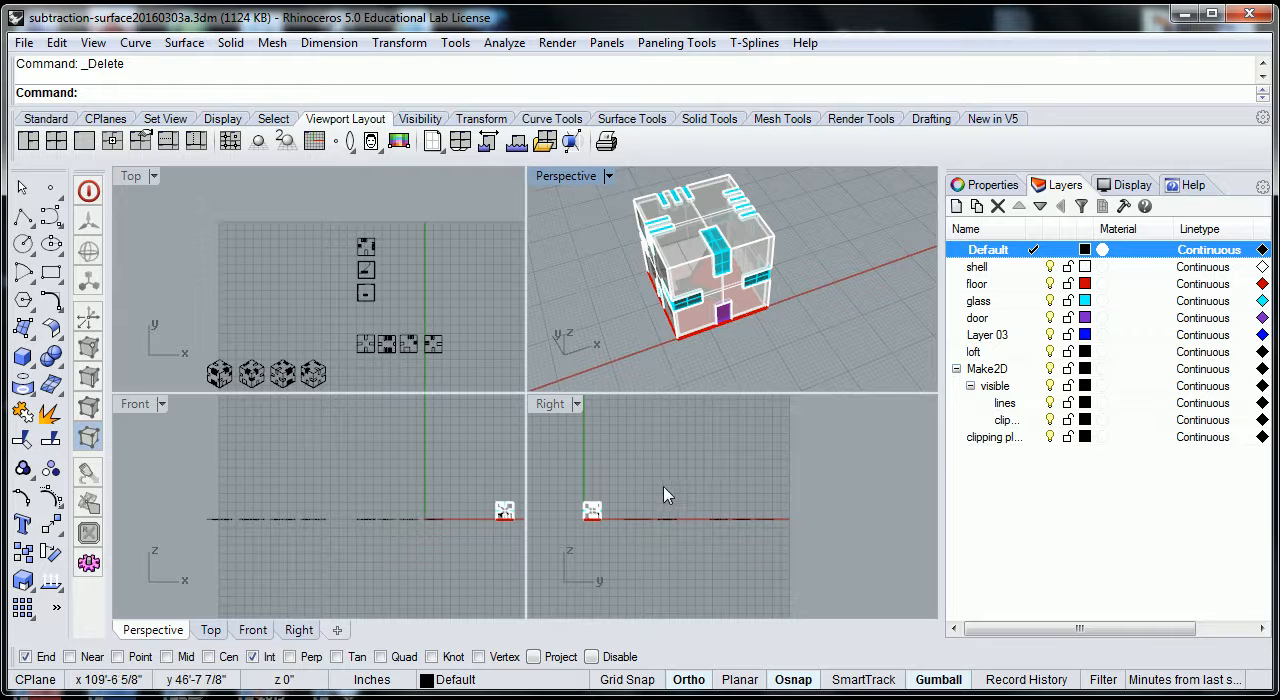
pyautogui.scroll(-2, 652, 495)
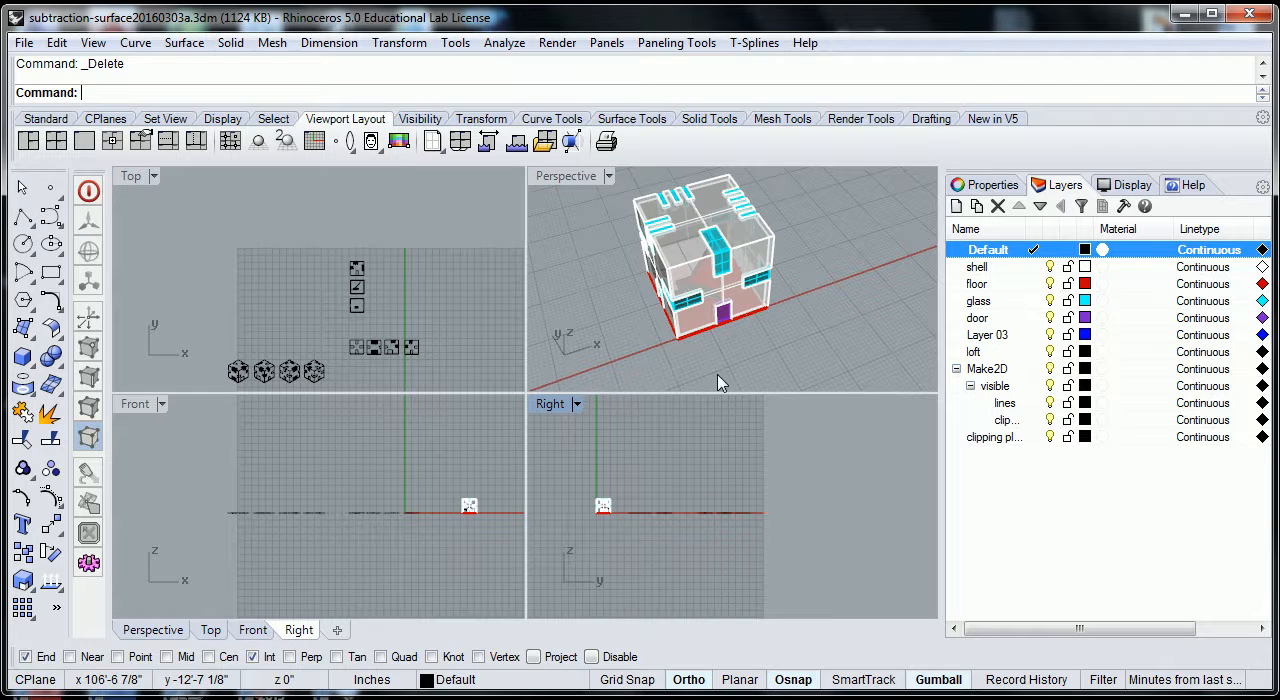
pyautogui.click(409, 477)
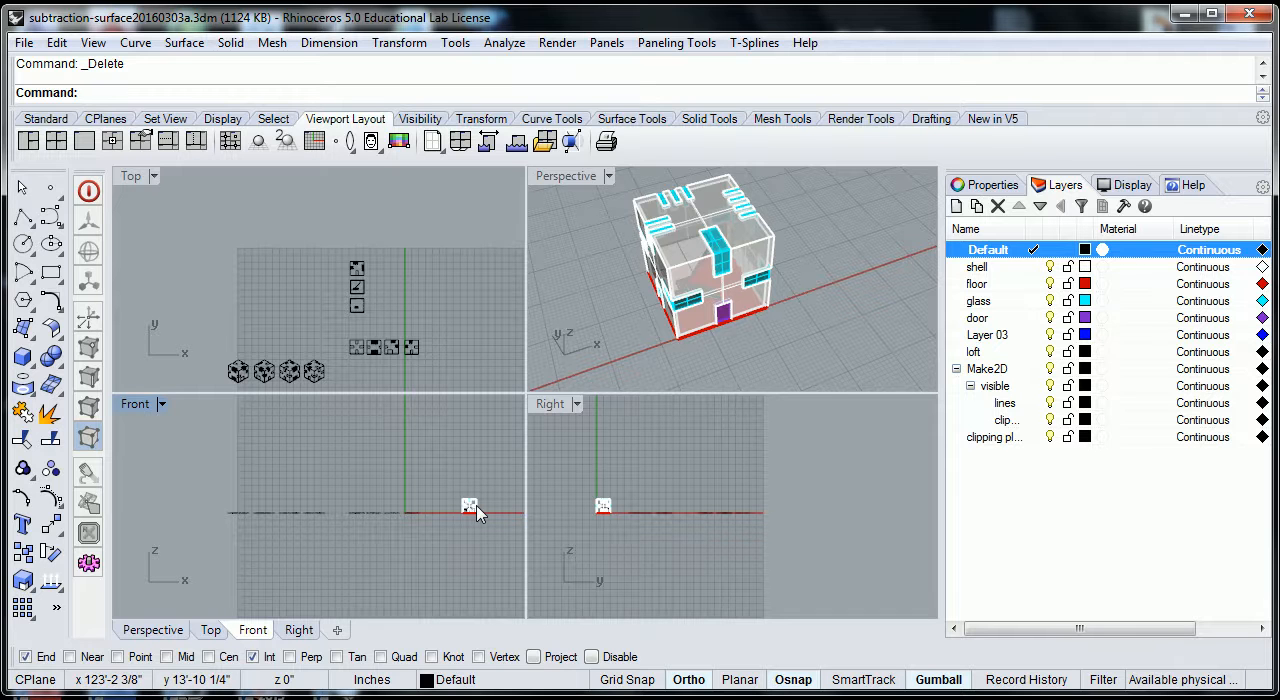
pyautogui.click(648, 486)
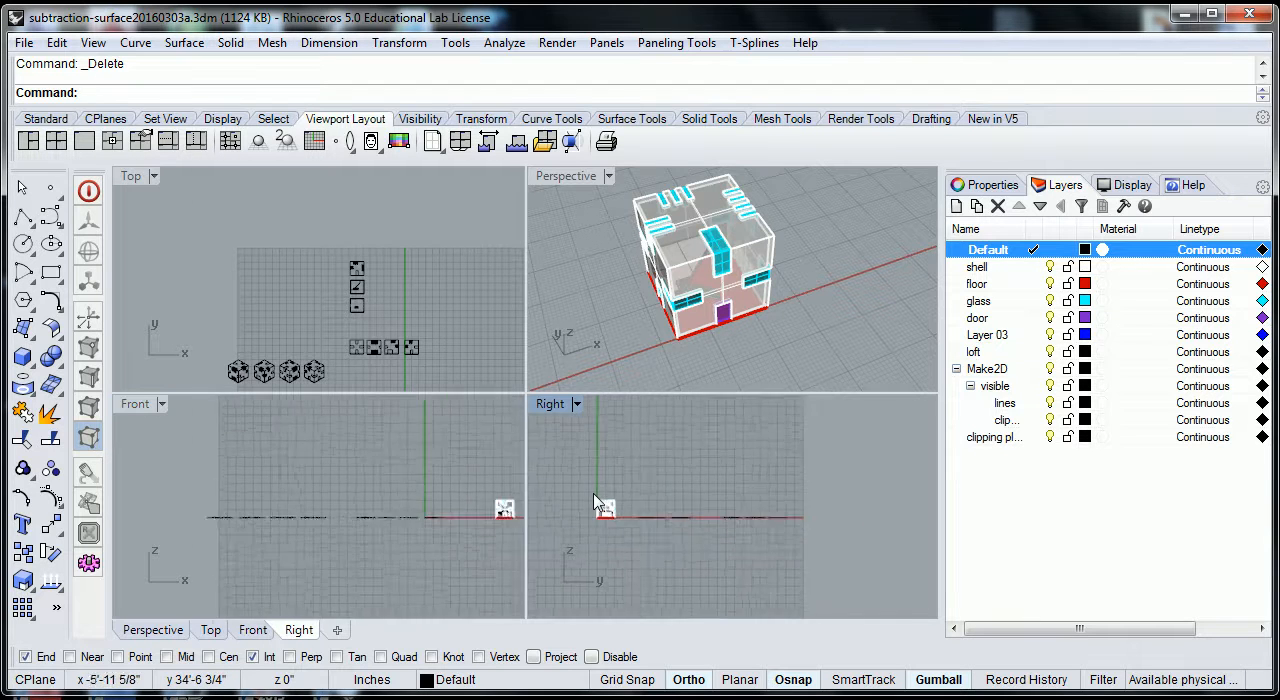
pyautogui.scroll(13, 598, 490)
pyautogui.moveTo(648, 486); pyautogui.dragTo(686, 445, button='right')
pyautogui.scroll(4, 686, 459)
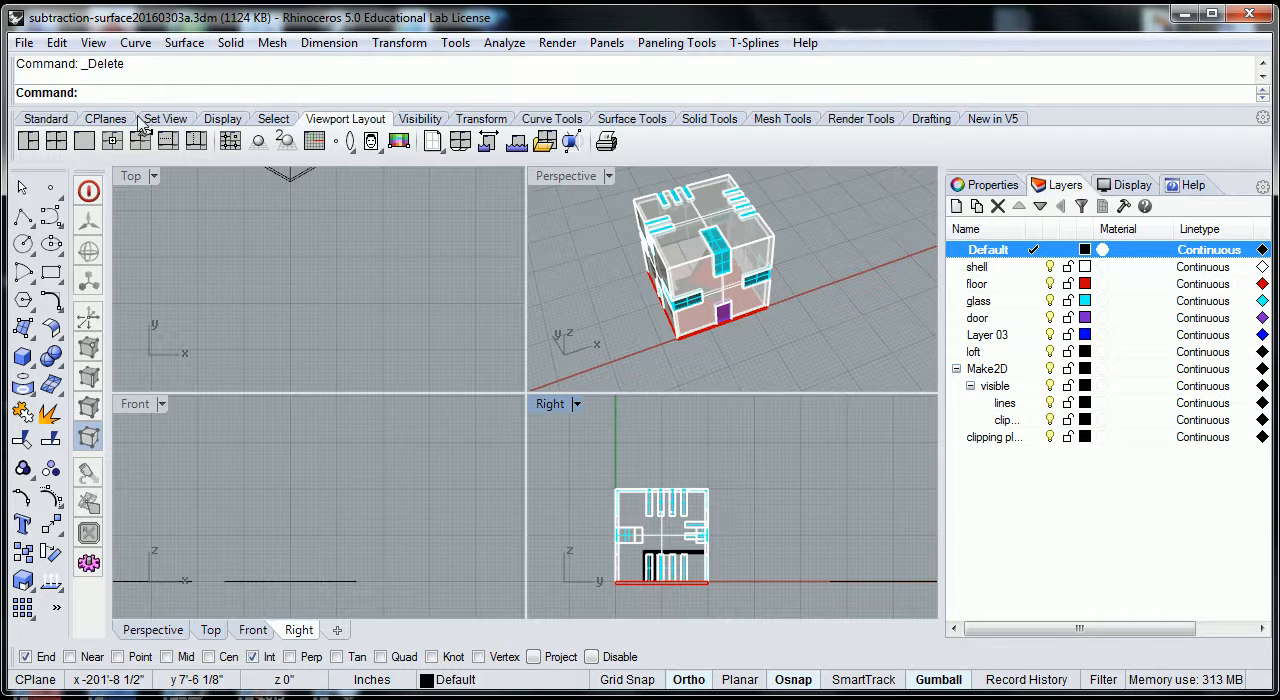
pyautogui.write('Clippin')
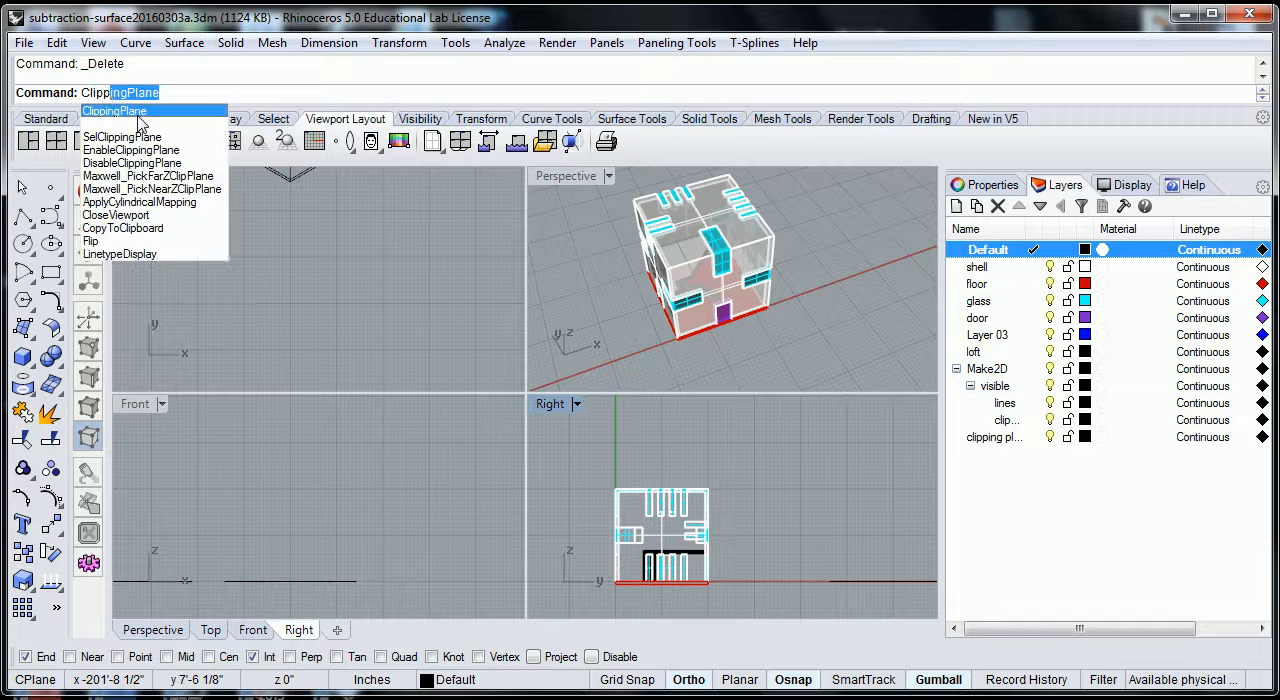
pyautogui.write('g')
pyautogui.click(138, 114)
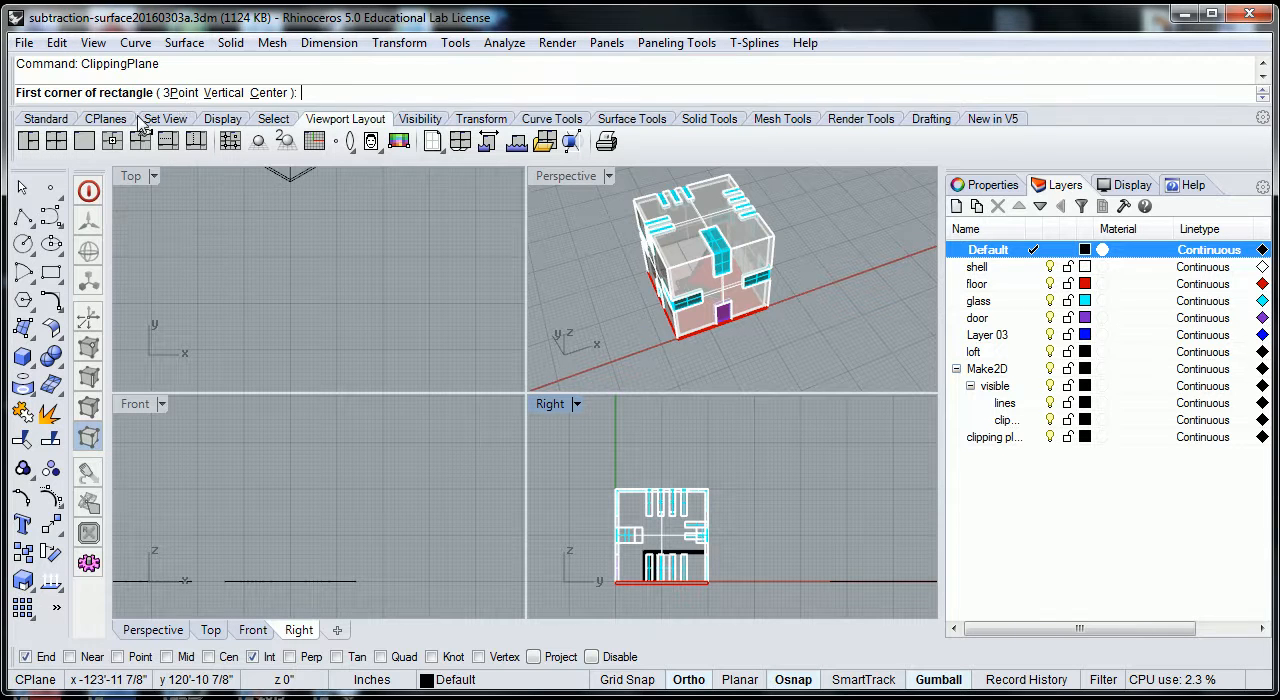
pyautogui.click(593, 599)
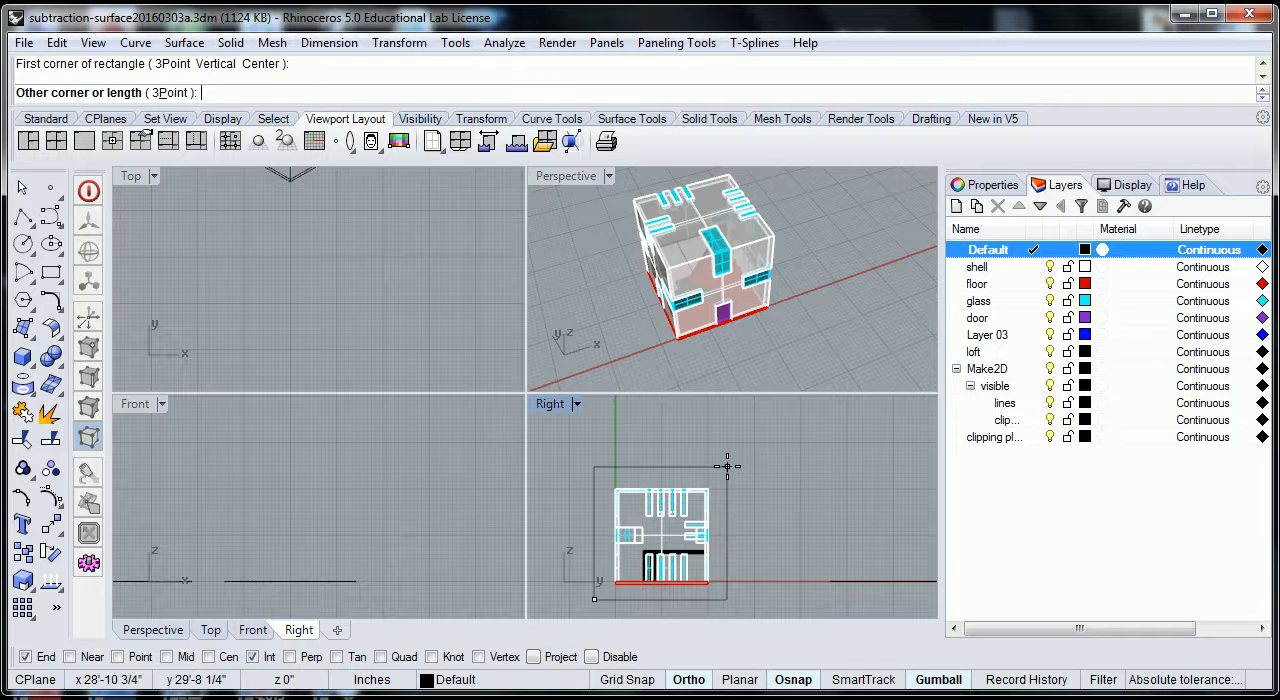
pyautogui.click(727, 466)
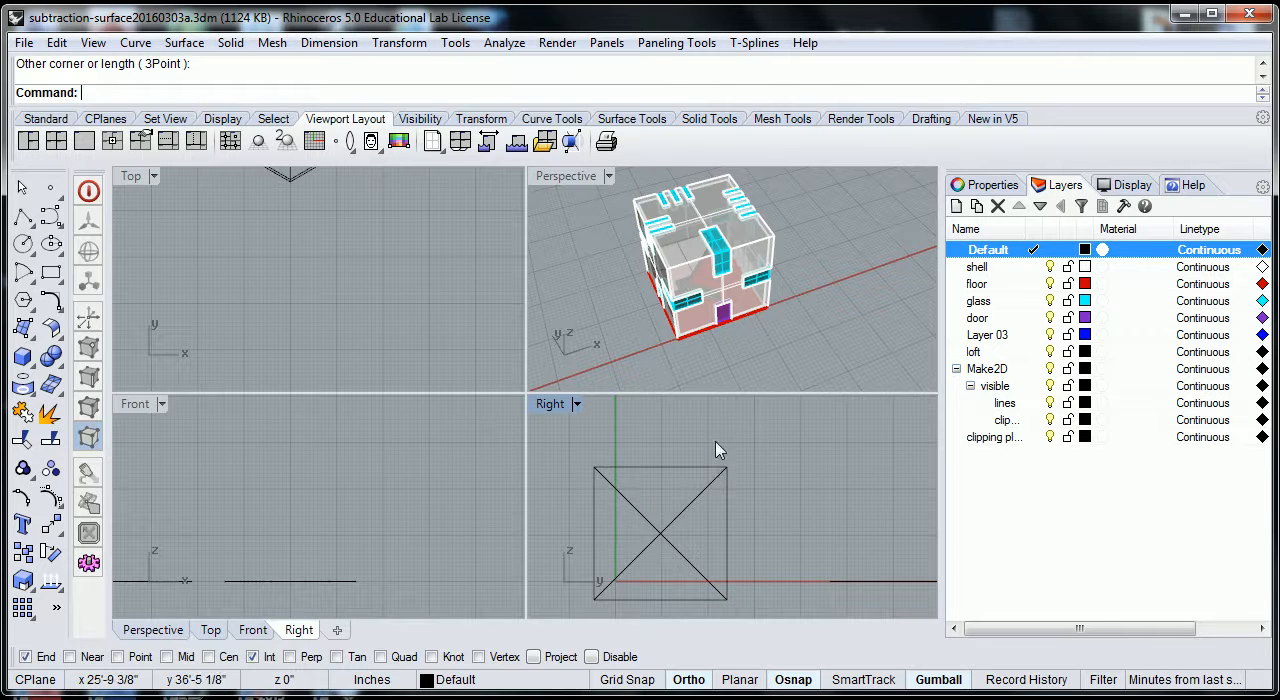
# Make the new clipping plane also clip the Front, Top and Perspective views.
pyautogui.scroll(-2, 668, 494)
pyautogui.scroll(-1, 672, 500)
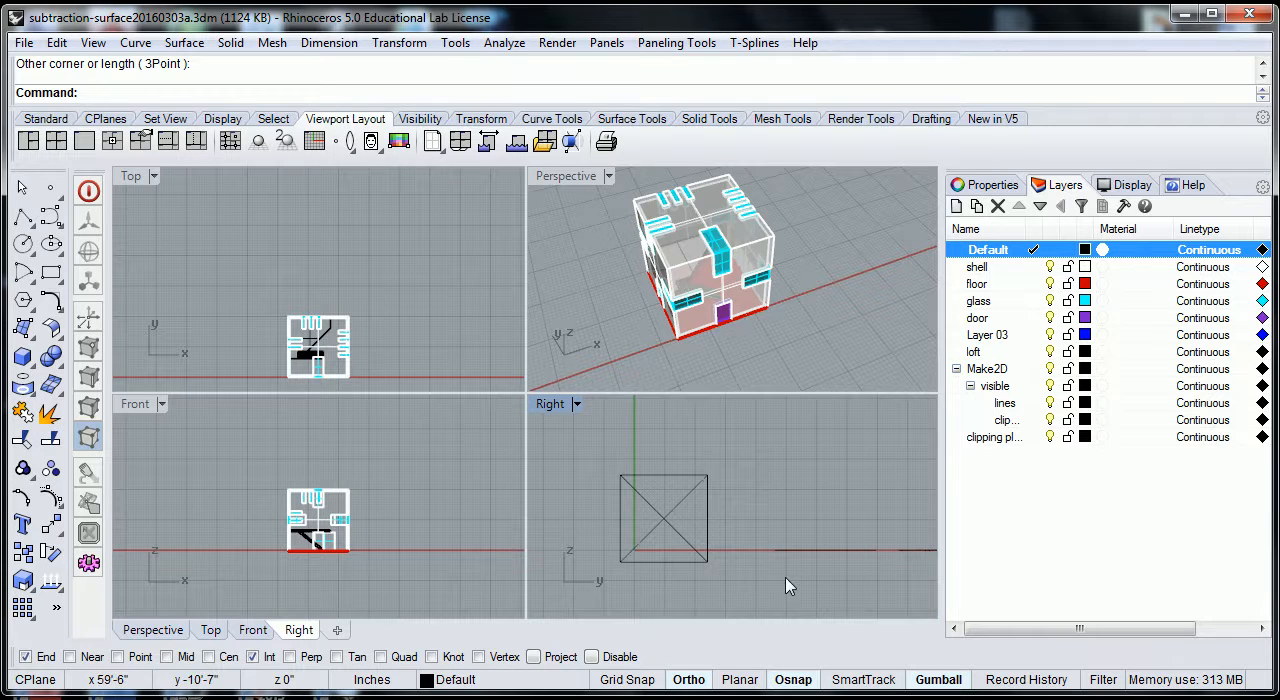
pyautogui.click(703, 566)
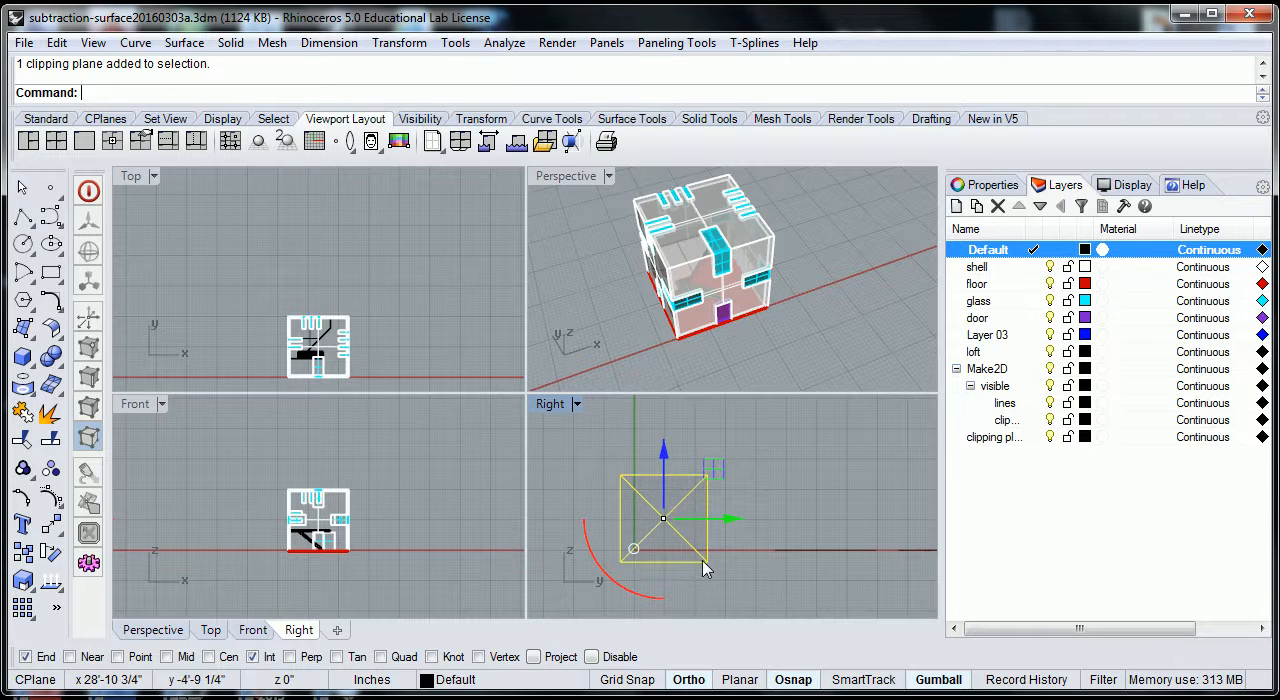
pyautogui.click(1004, 190)
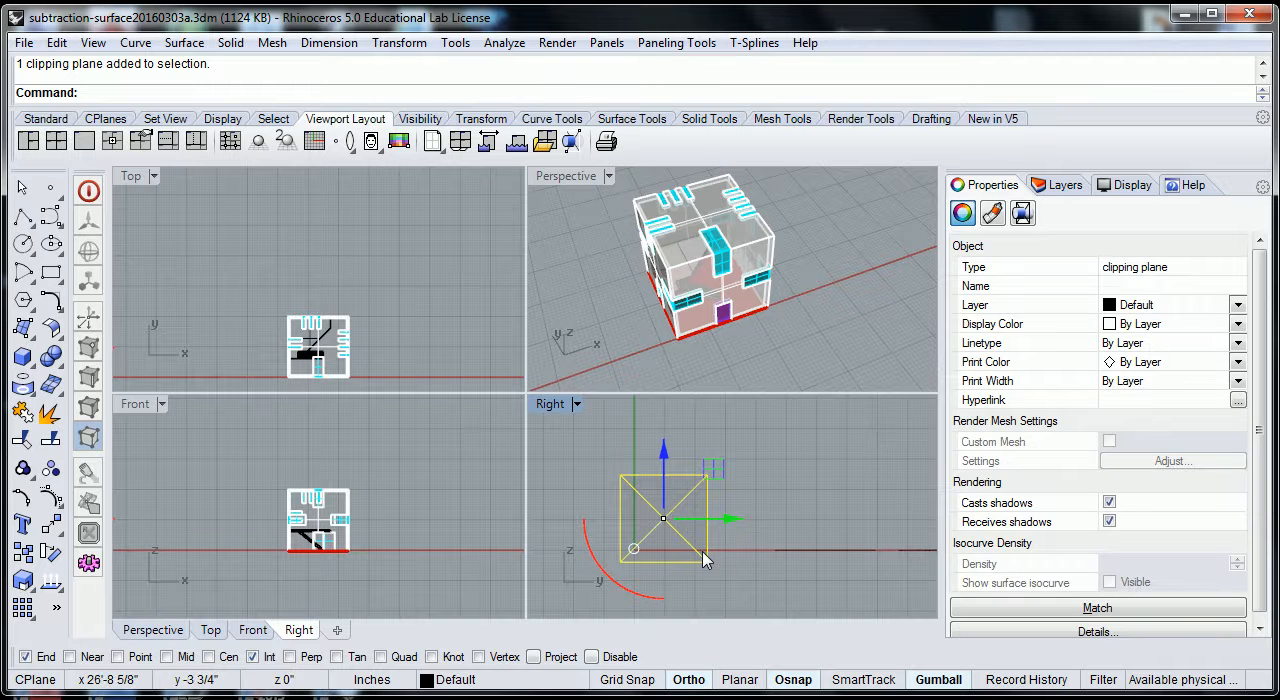
pyautogui.click(704, 556)
pyautogui.click(958, 358)
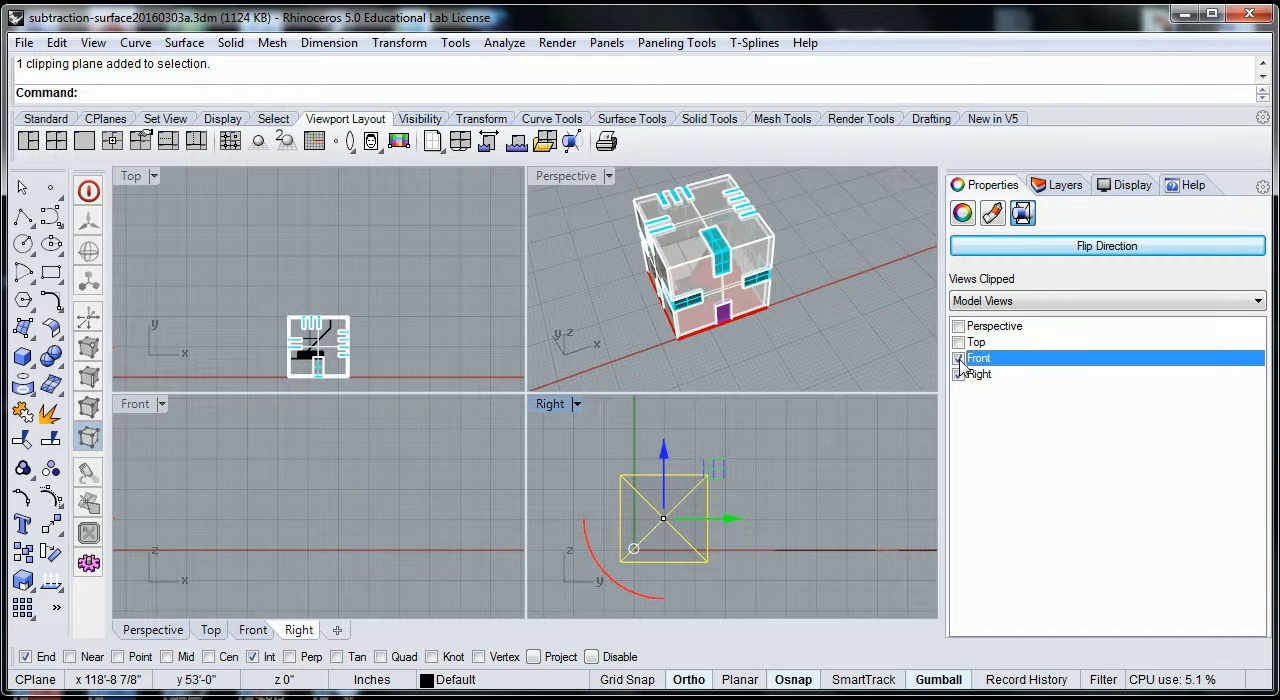
pyautogui.click(958, 342)
pyautogui.click(958, 326)
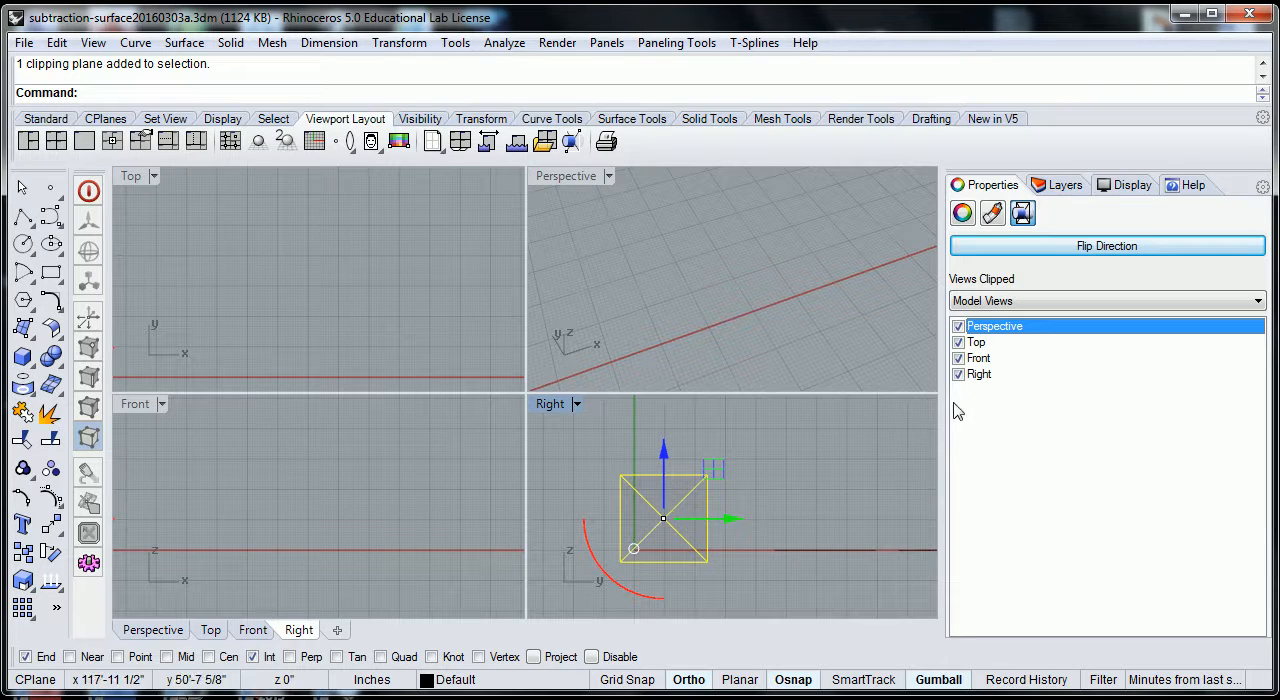
# Move the clipping plane by 12 along the positive X axis, towards the house.
pyautogui.click(820, 363)
pyautogui.scroll(-5, 820, 362)
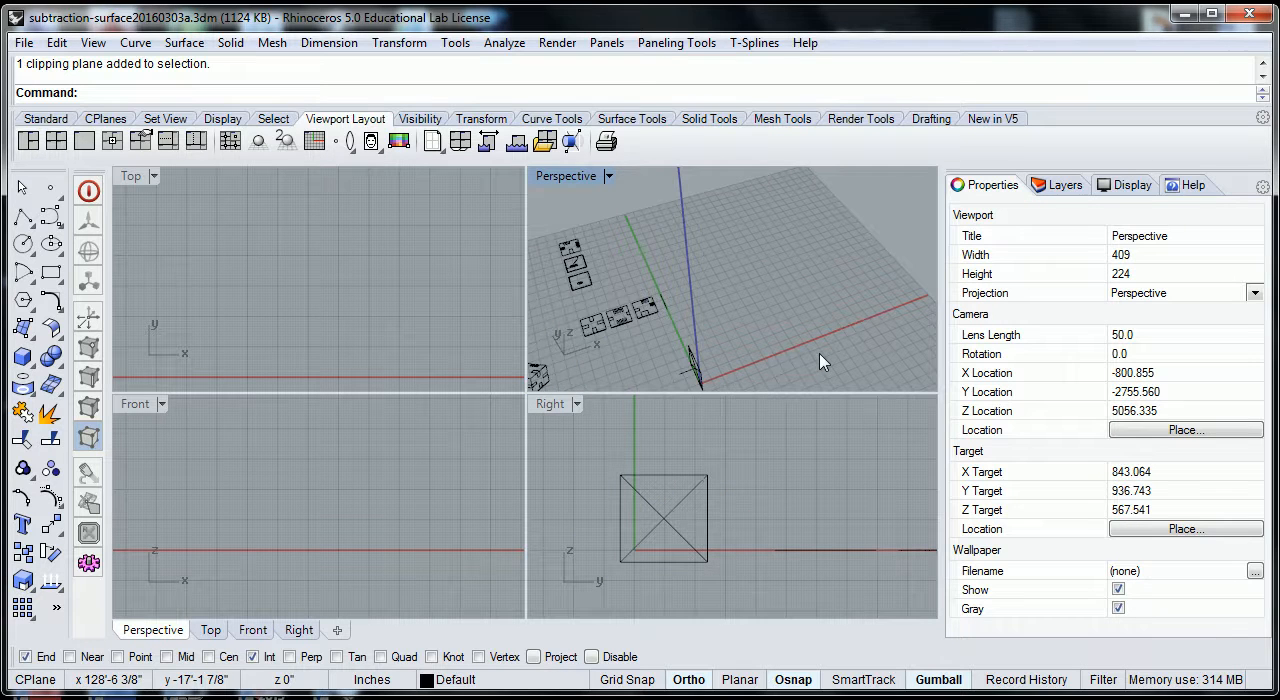
pyautogui.scroll(6, 714, 309)
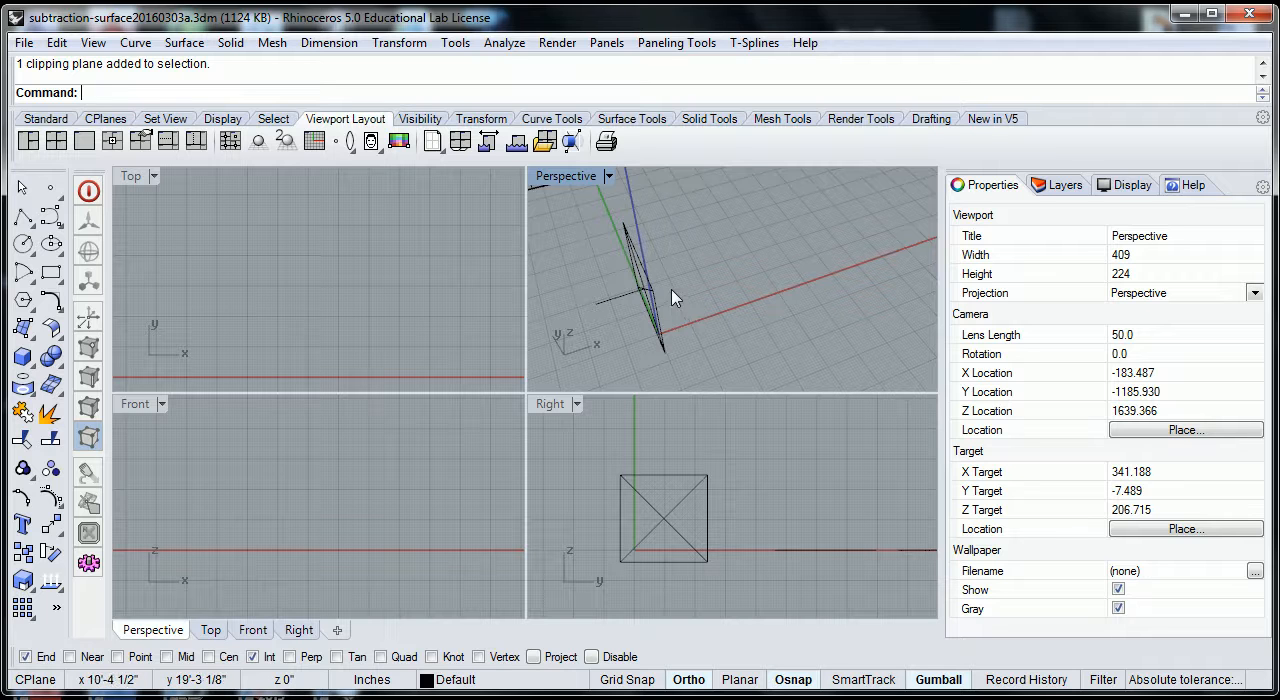
pyautogui.scroll(-4, 672, 310)
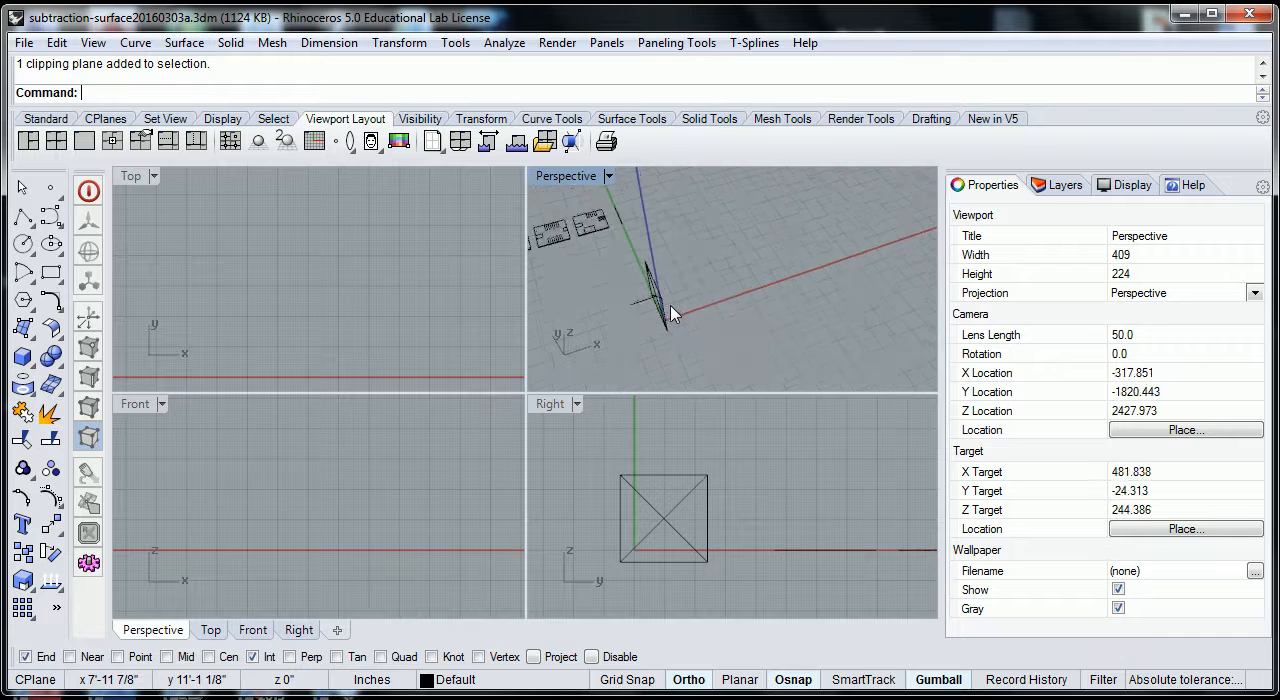
pyautogui.scroll(-1, 677, 302)
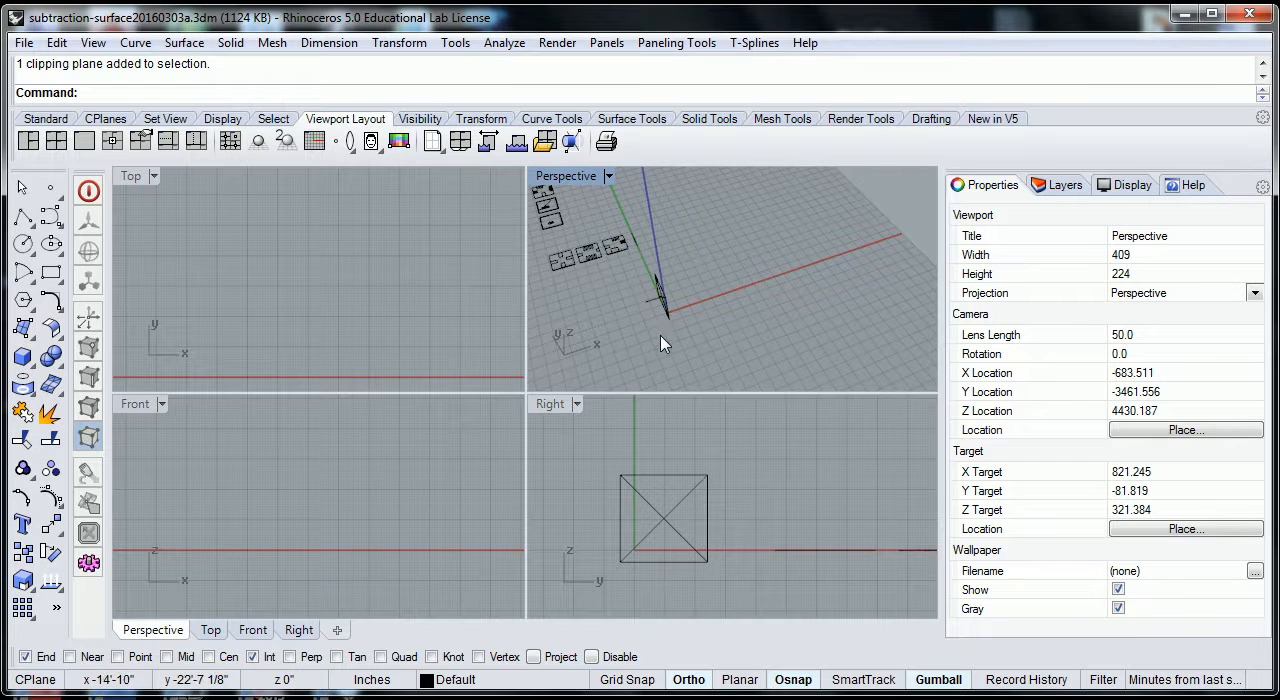
pyautogui.scroll(3, 650, 316)
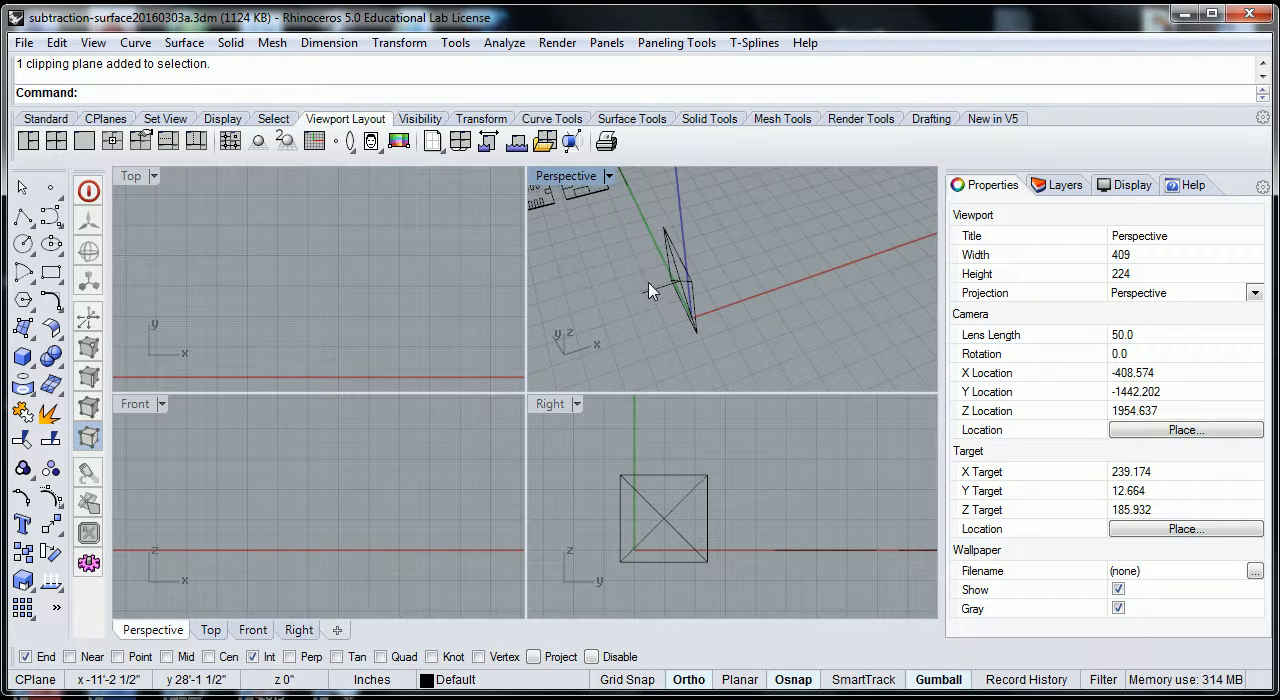
pyautogui.click(652, 288)
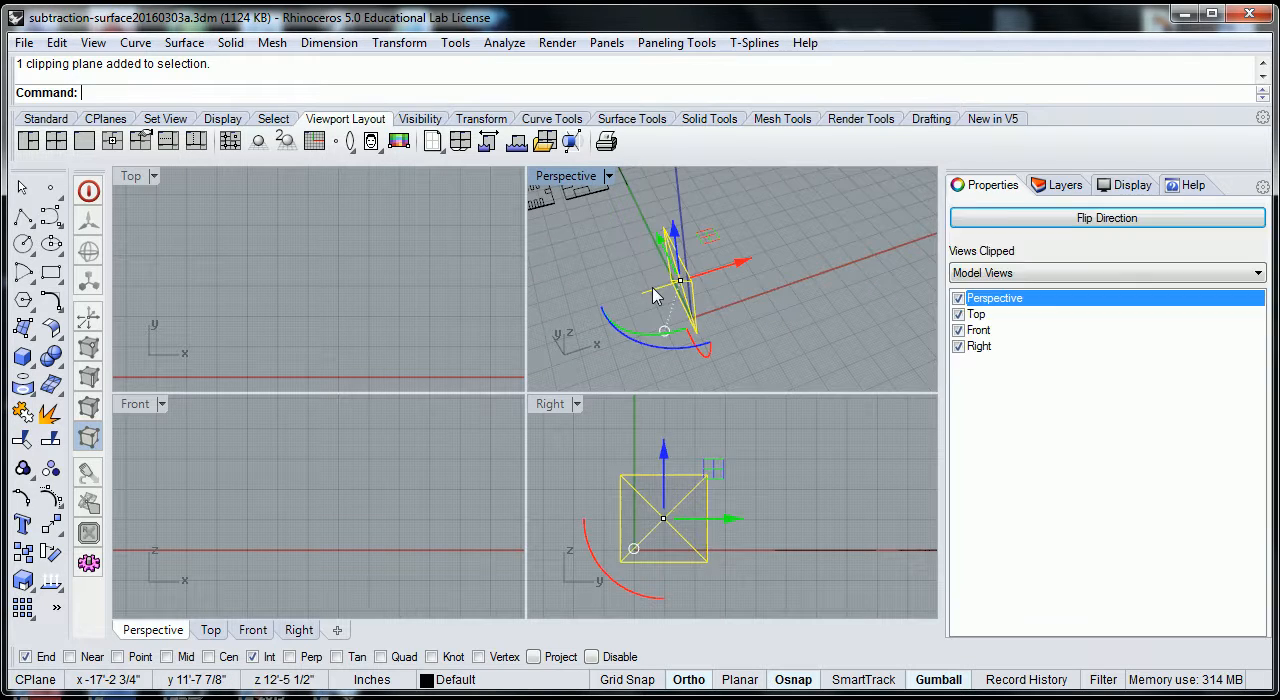
pyautogui.click(740, 268)
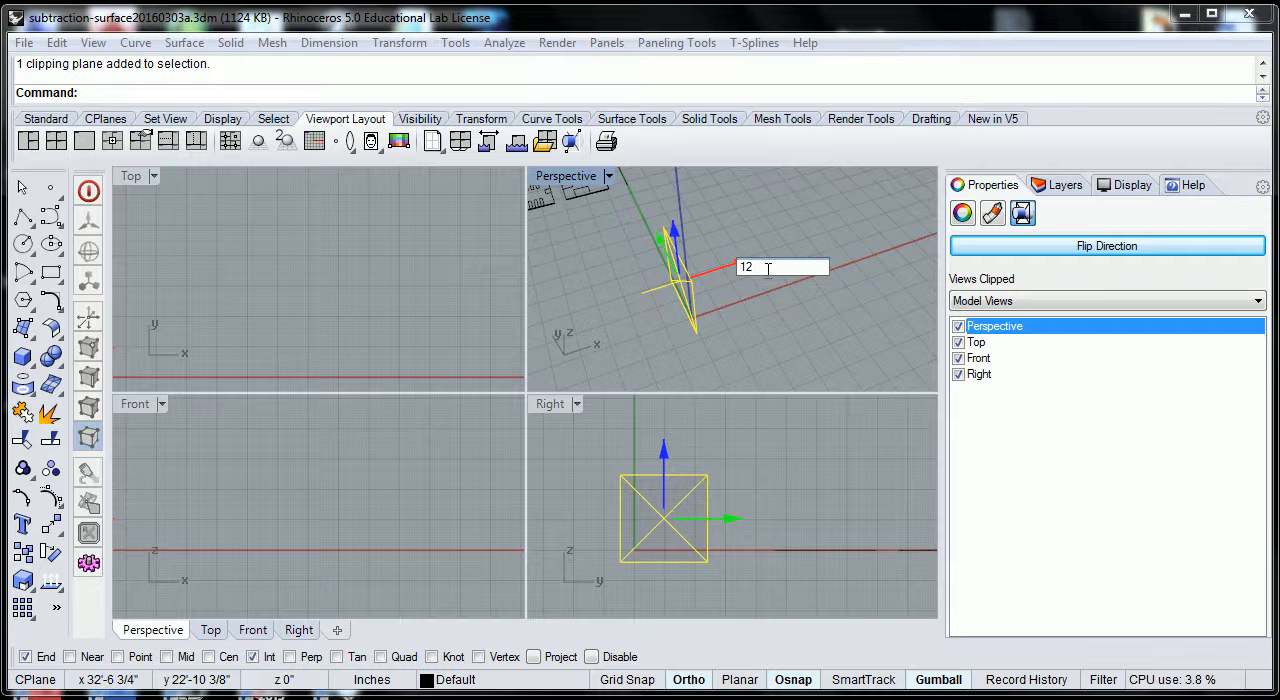
pyautogui.write('12')
pyautogui.press('Return')
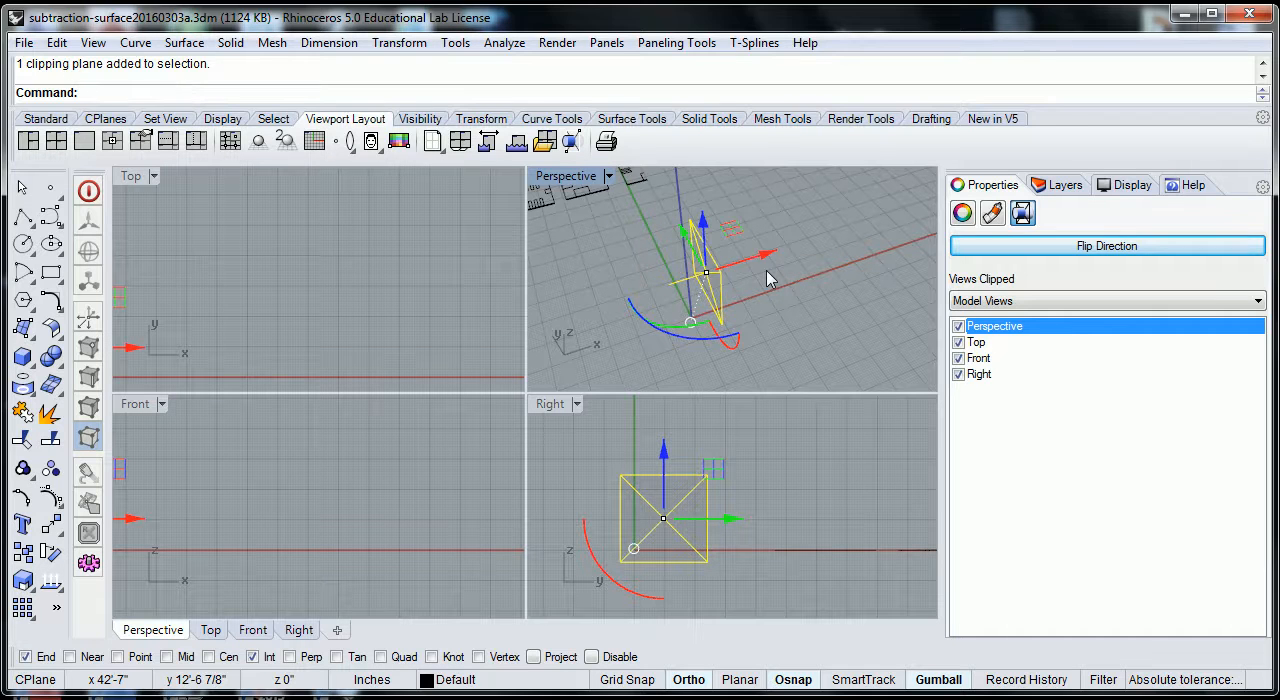
# Slide the clipping plane further along the X axis until it cuts through the house near its middle.
pyautogui.click(913, 305)
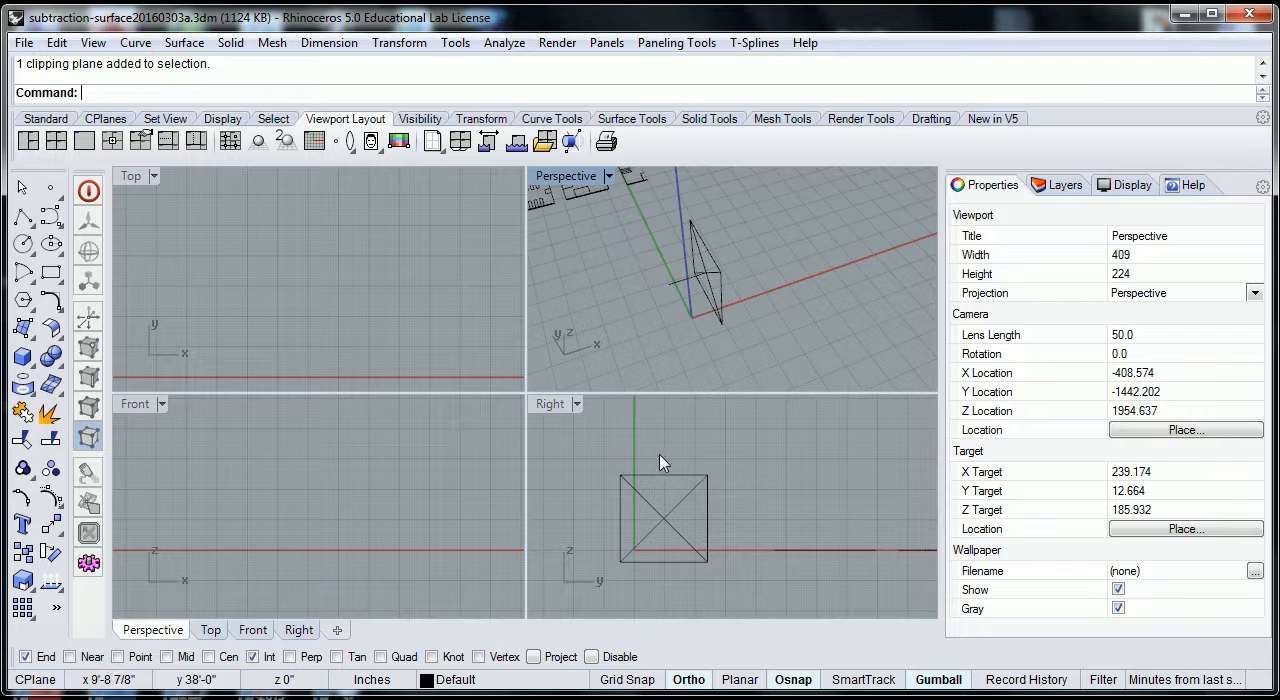
pyautogui.click(705, 285)
pyautogui.scroll(-5, 736, 298)
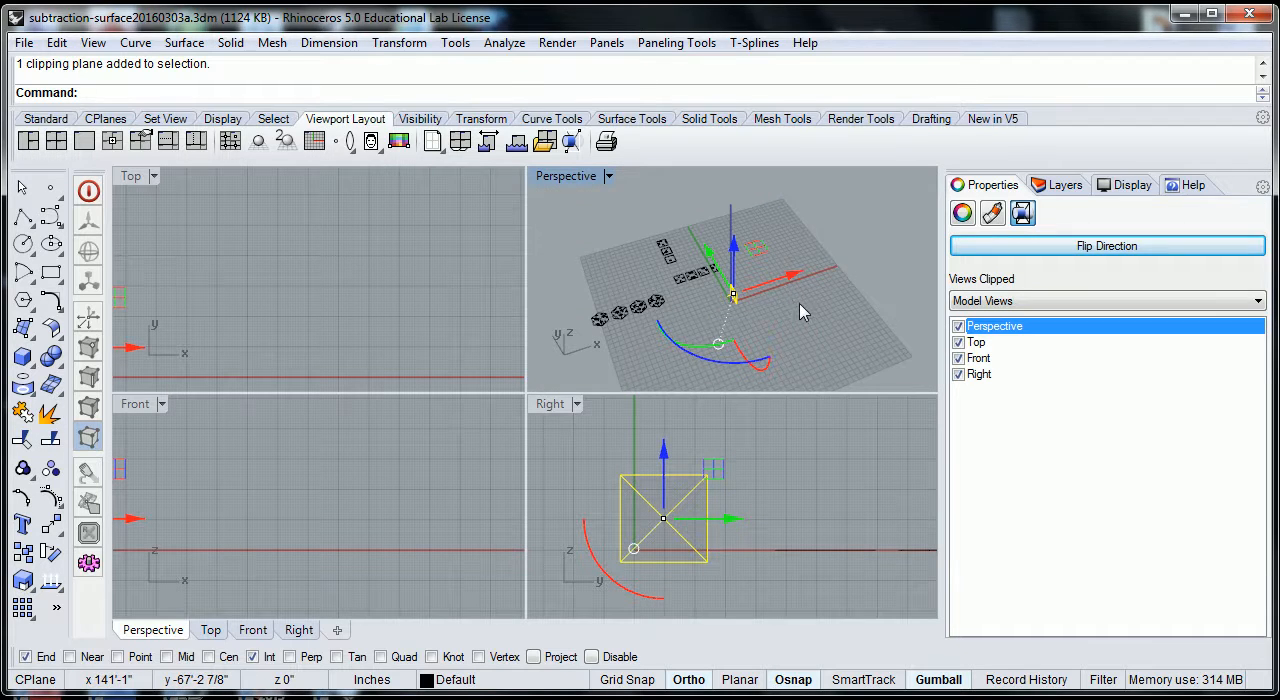
pyautogui.keyDown('shift'); pyautogui.moveTo(798, 290); pyautogui.dragTo(686, 326, button='right'); pyautogui.keyUp('shift')
pyautogui.moveTo(682, 301); pyautogui.dragTo(724, 301)
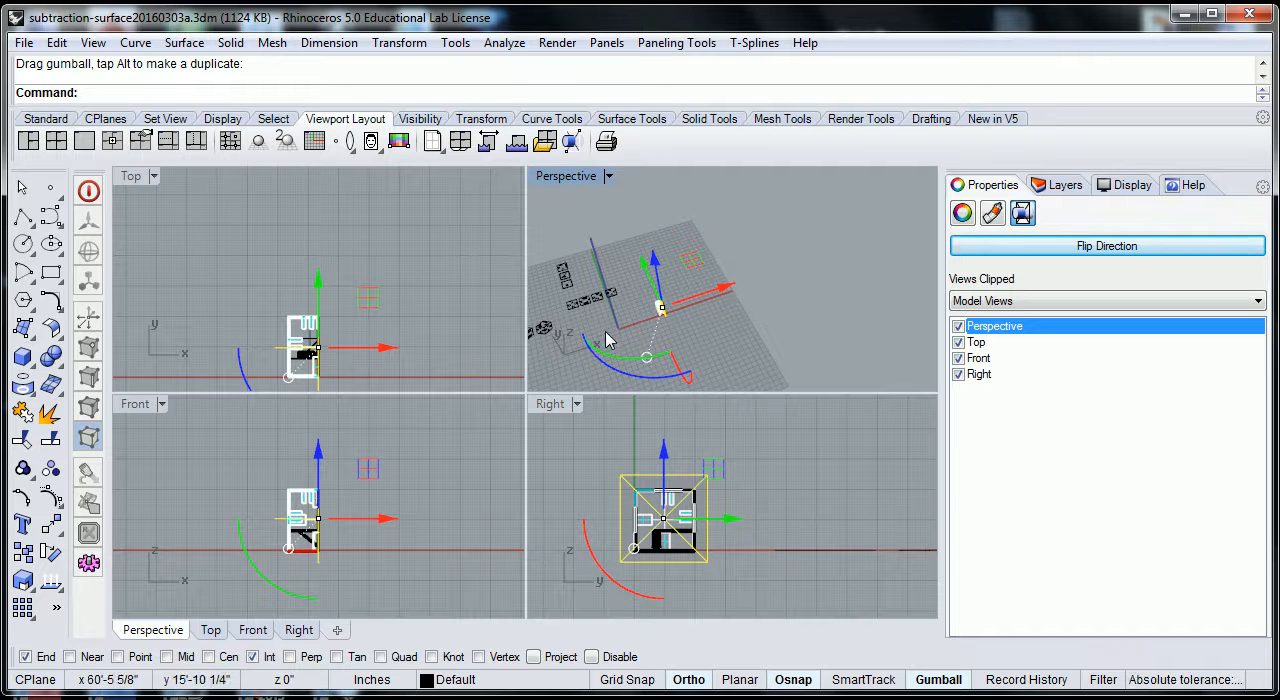
pyautogui.moveTo(728, 293); pyautogui.dragTo(721, 288)
pyautogui.moveTo(674, 349); pyautogui.dragTo(657, 323, button='right')
# Fine-tune the clipping plane's X position so the section runs through the middle of the house and the tall front window.
pyautogui.scroll(8, 658, 315)
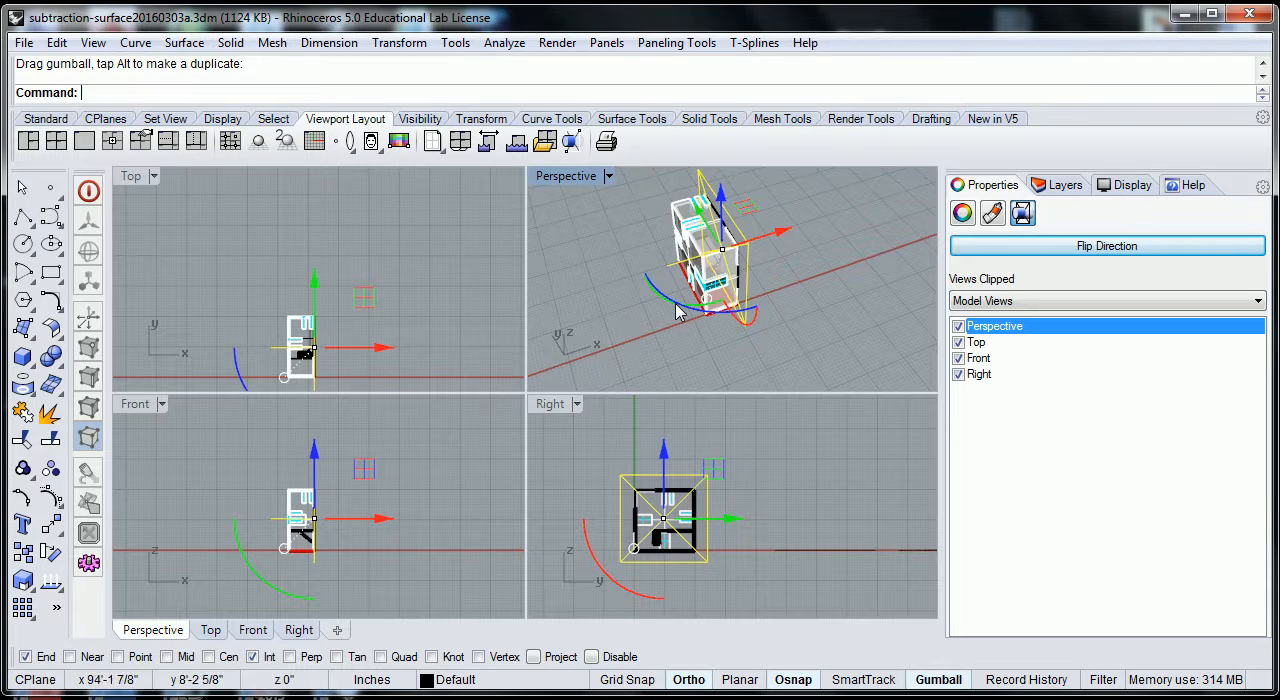
pyautogui.scroll(5, 798, 255)
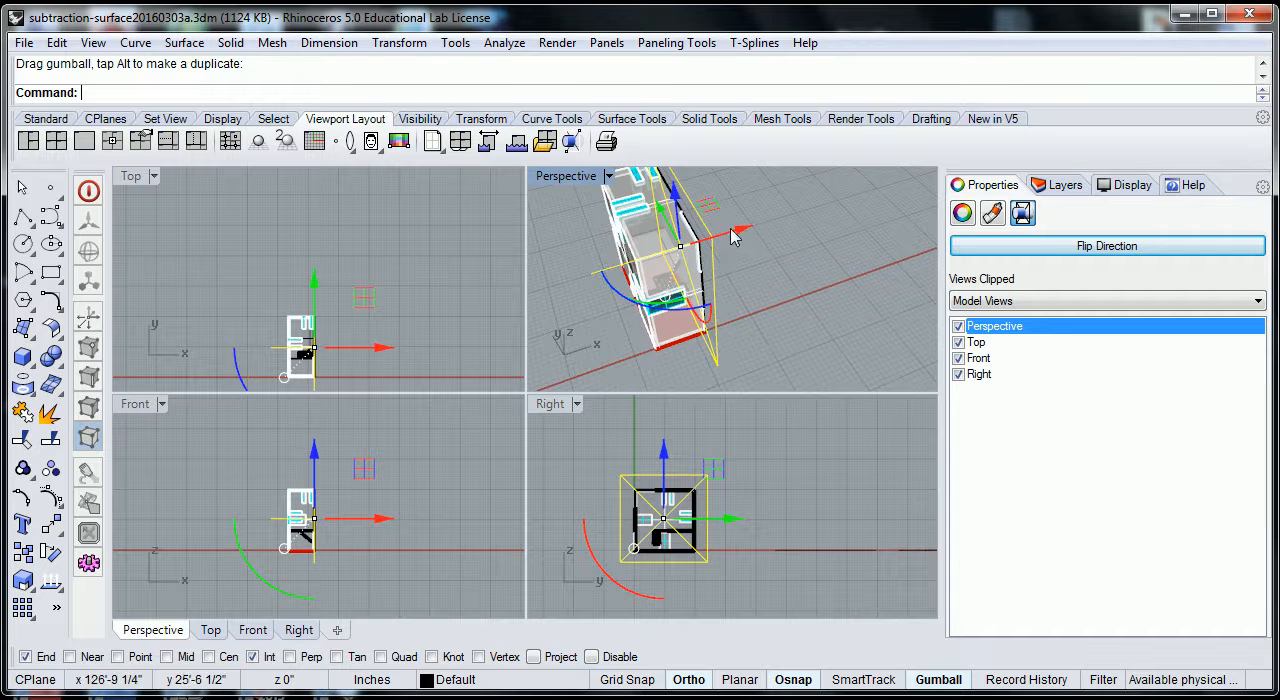
pyautogui.moveTo(740, 234); pyautogui.dragTo(742, 263)
pyautogui.scroll(6, 747, 262)
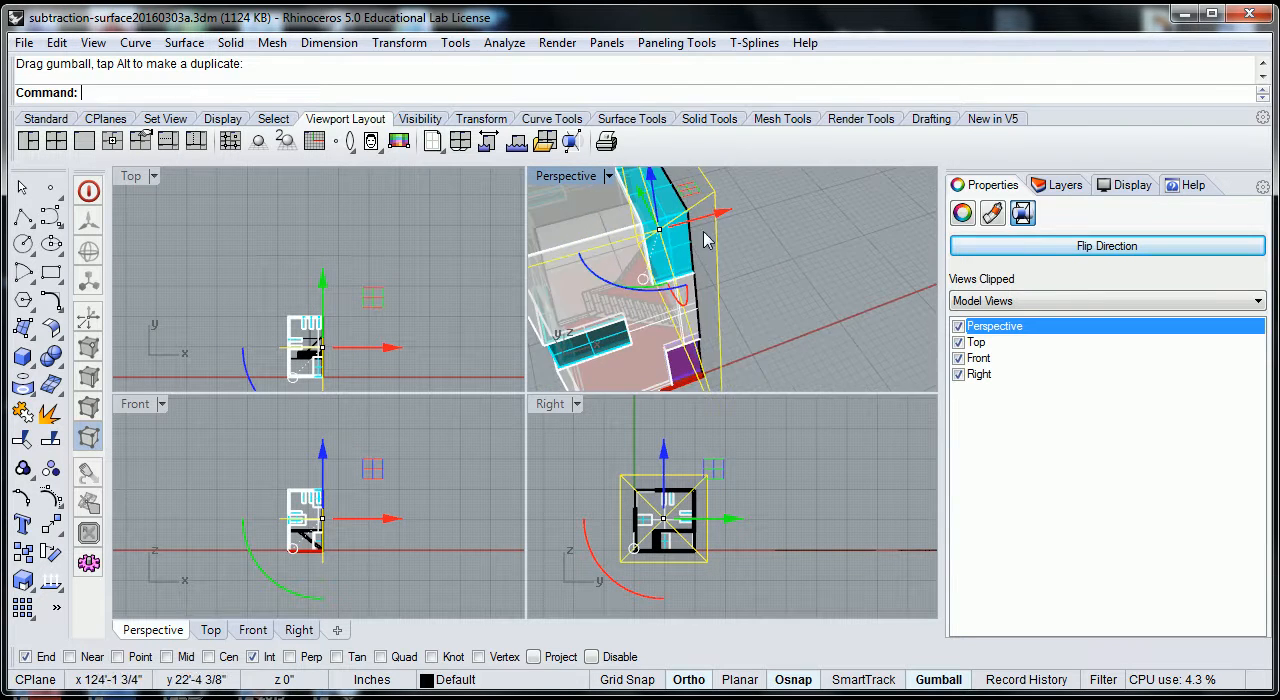
pyautogui.moveTo(722, 212); pyautogui.dragTo(705, 217)
pyautogui.scroll(5, 670, 225)
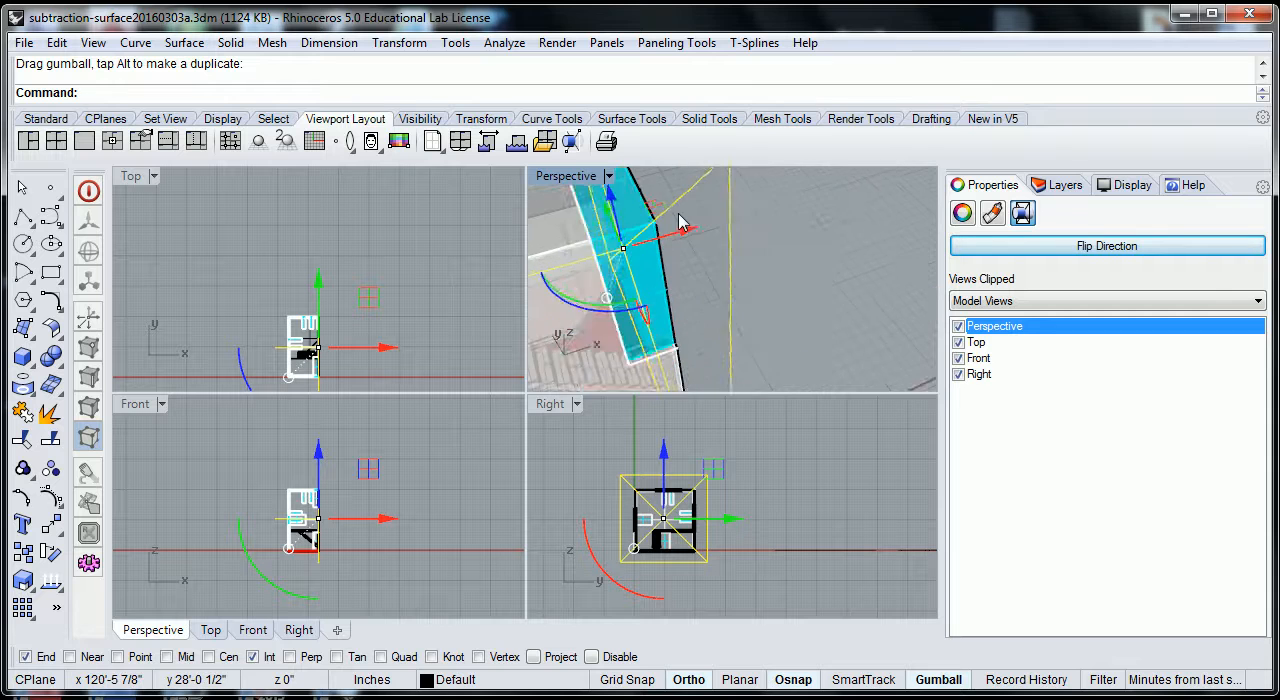
pyautogui.moveTo(668, 249); pyautogui.dragTo(672, 247)
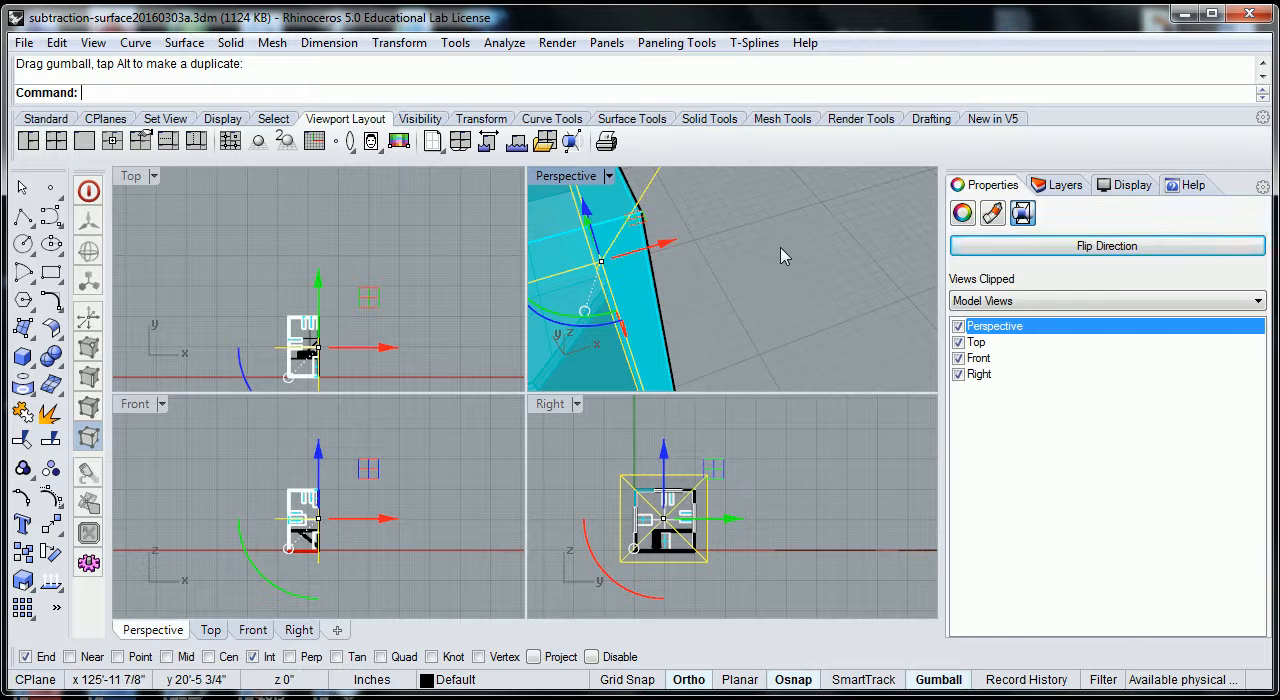
# Select the house and clipping plane with an enclosing window in the maximized Right view and generate a Current View Make2D drawing.
pyautogui.scroll(-8, 790, 254)
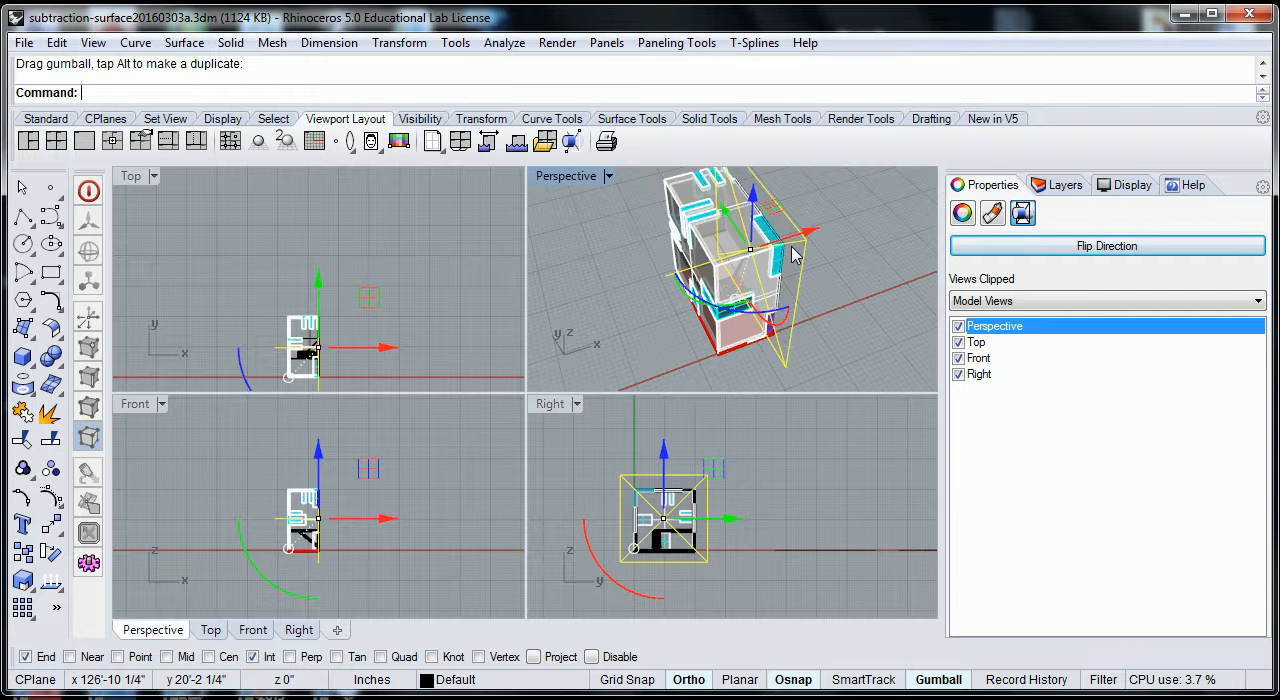
pyautogui.click(760, 558)
pyautogui.scroll(1, 652, 548)
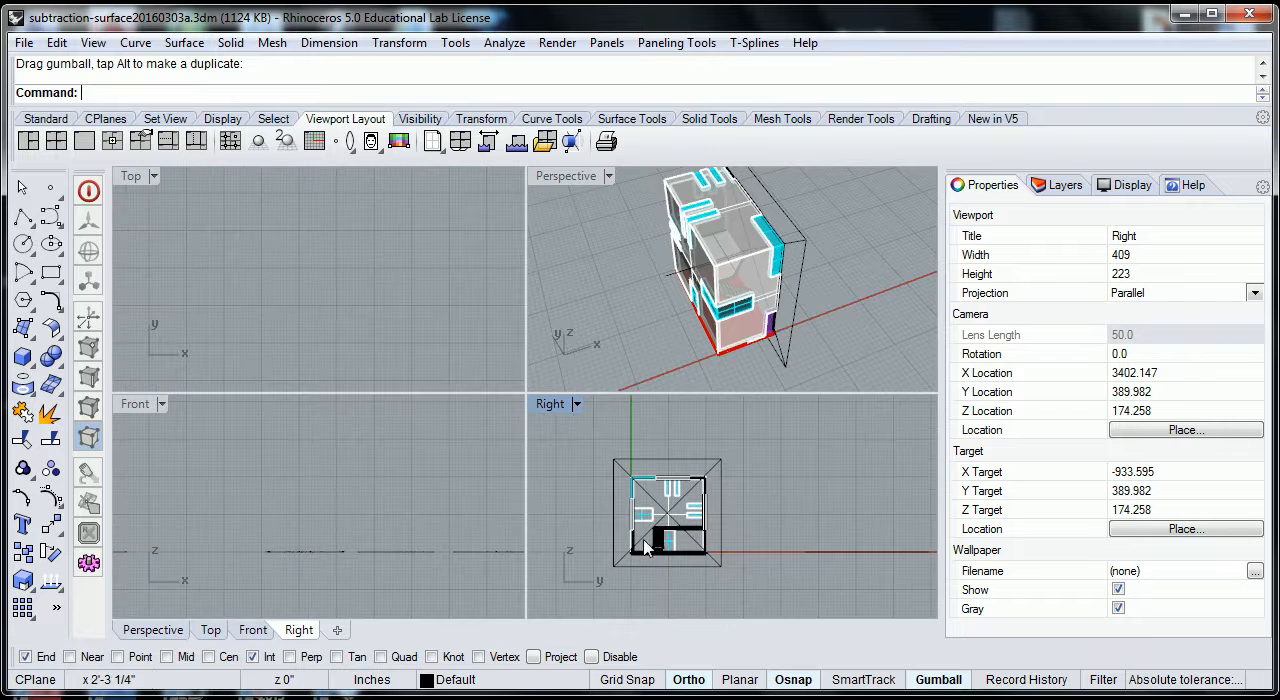
pyautogui.doubleClick(552, 404)
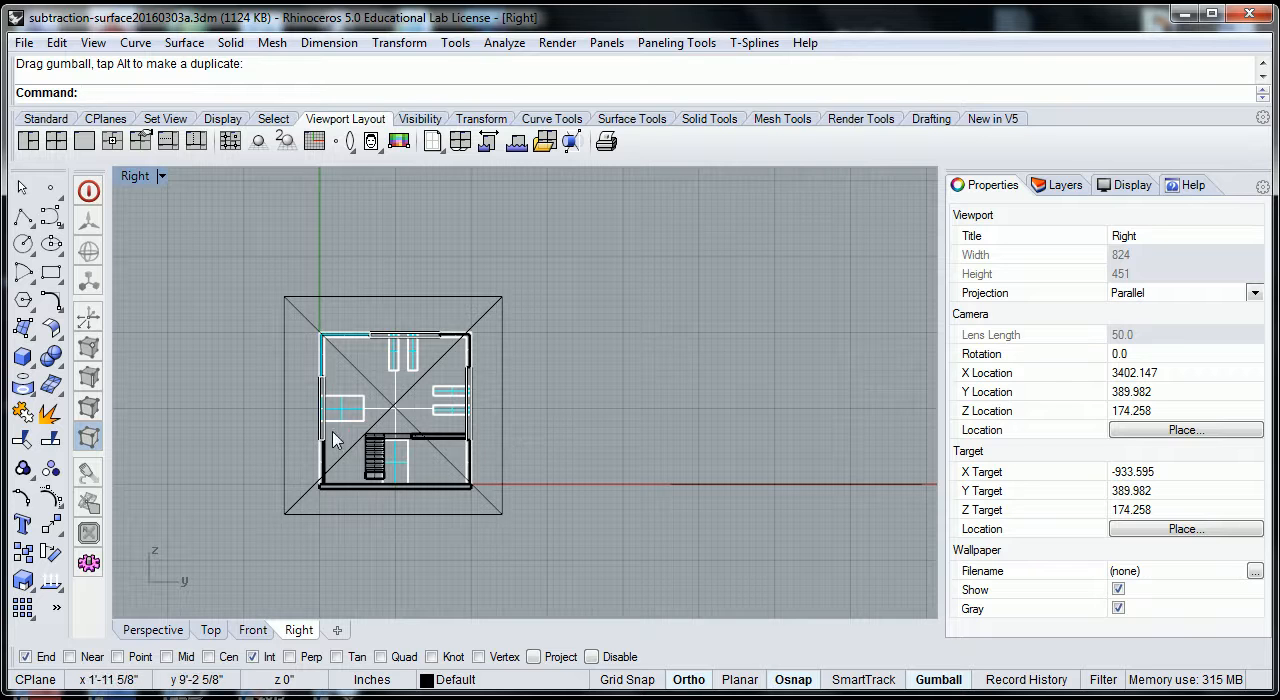
pyautogui.moveTo(264, 262); pyautogui.dragTo(550, 553)
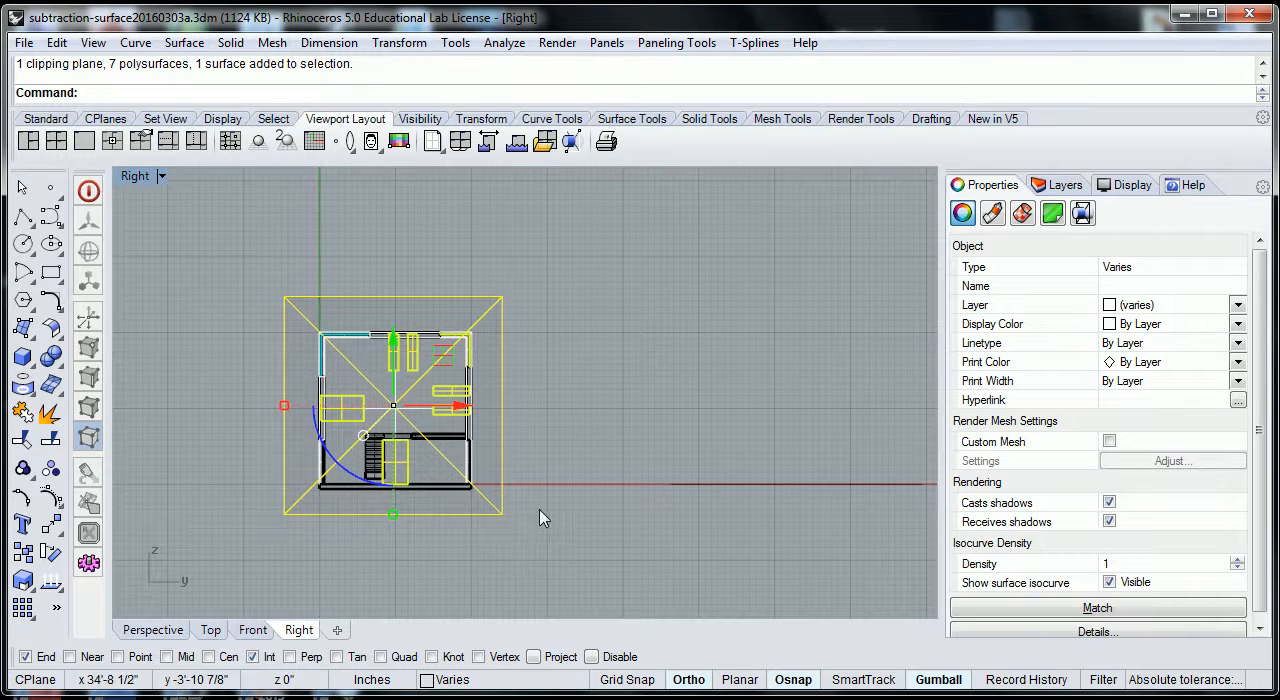
pyautogui.write('Make2D')
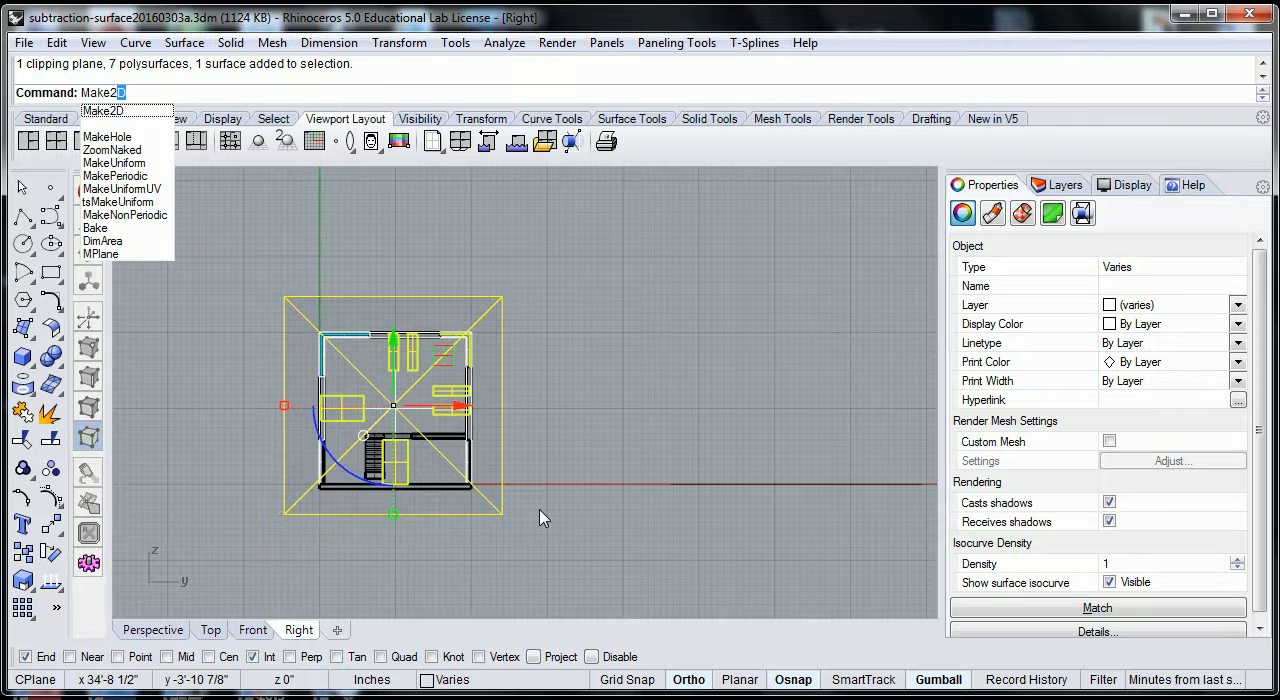
pyautogui.press('Return')
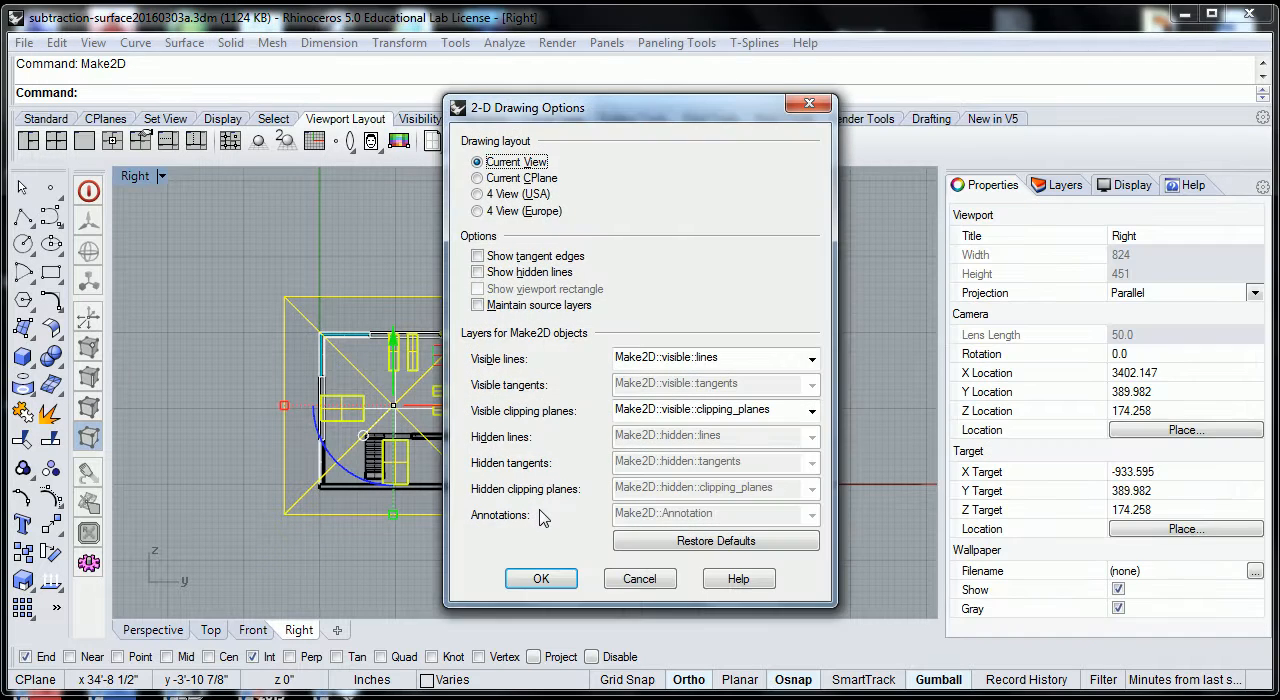
pyautogui.click(541, 578)
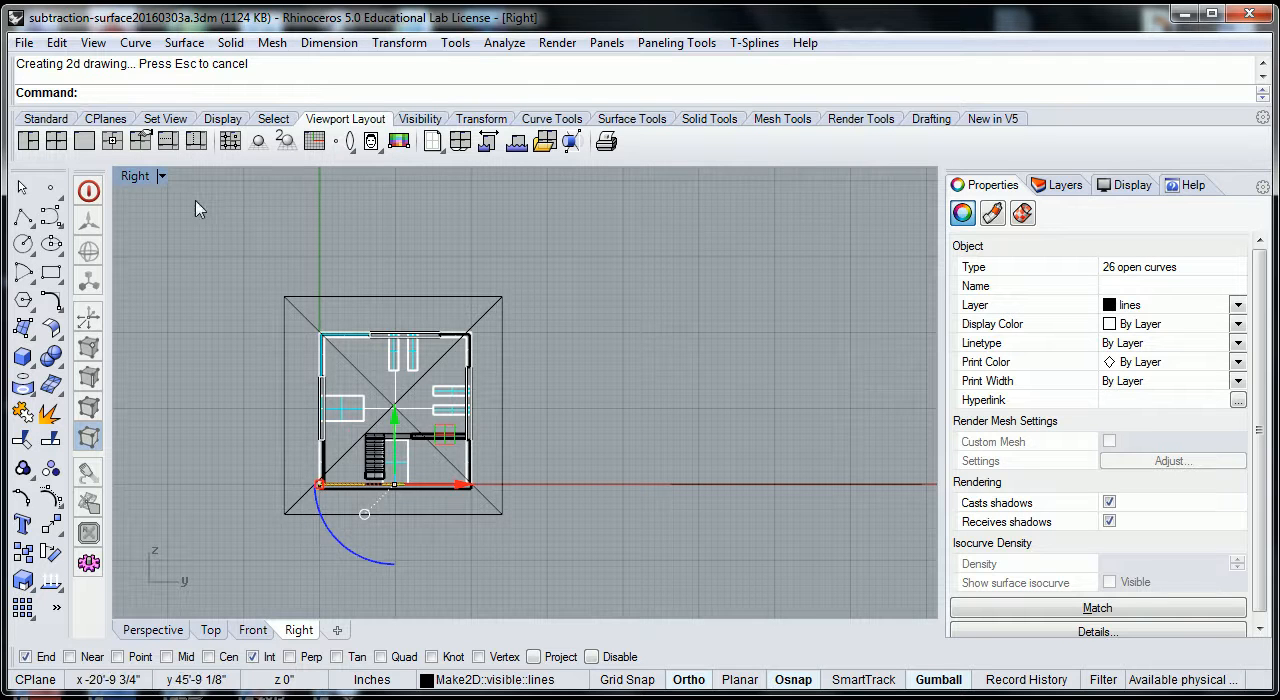
# Return to the four-view layout and examine the generated Make2D drawing near the origin in the Top view.
pyautogui.doubleClick(134, 178)
pyautogui.scroll(-13, 490, 321)
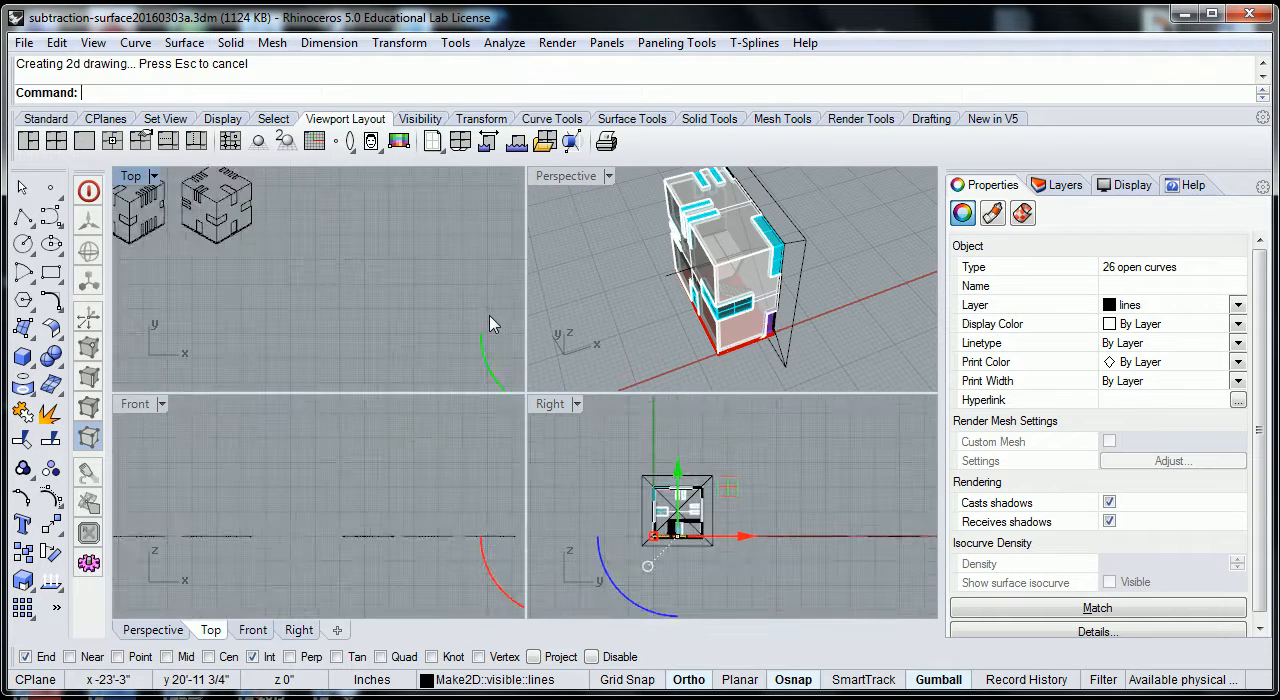
pyautogui.scroll(-2, 505, 330)
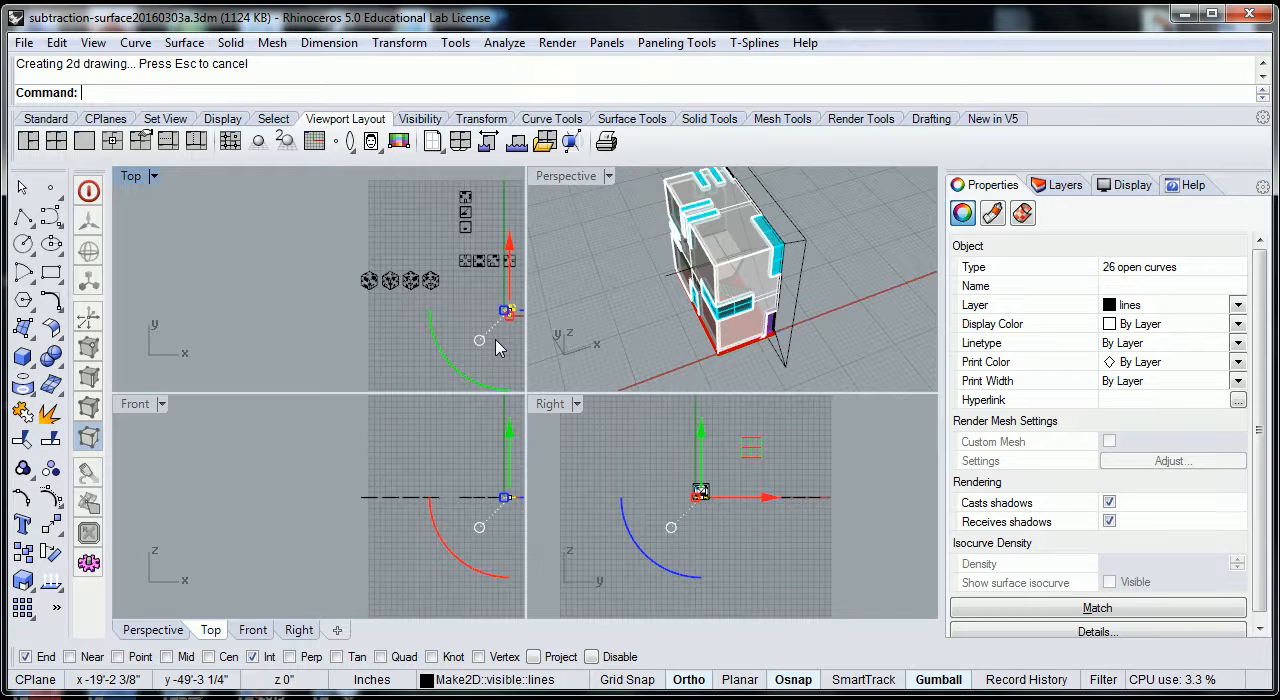
pyautogui.scroll(4, 480, 335)
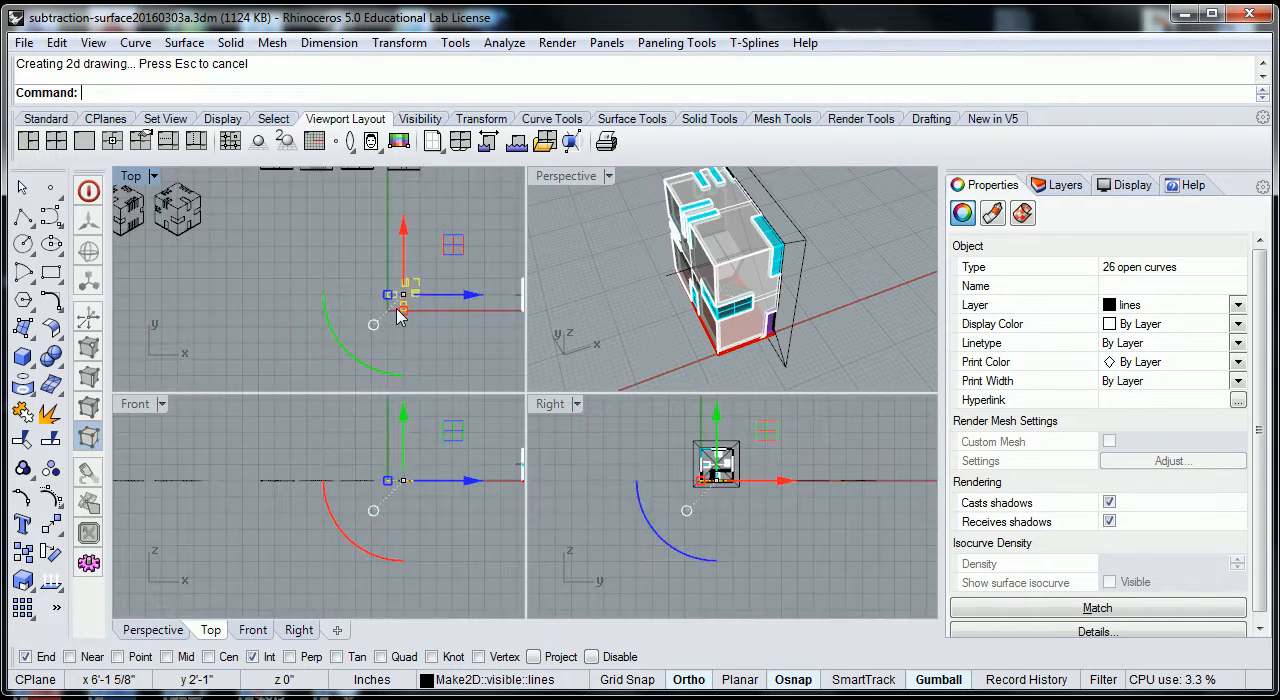
pyautogui.scroll(3, 410, 313)
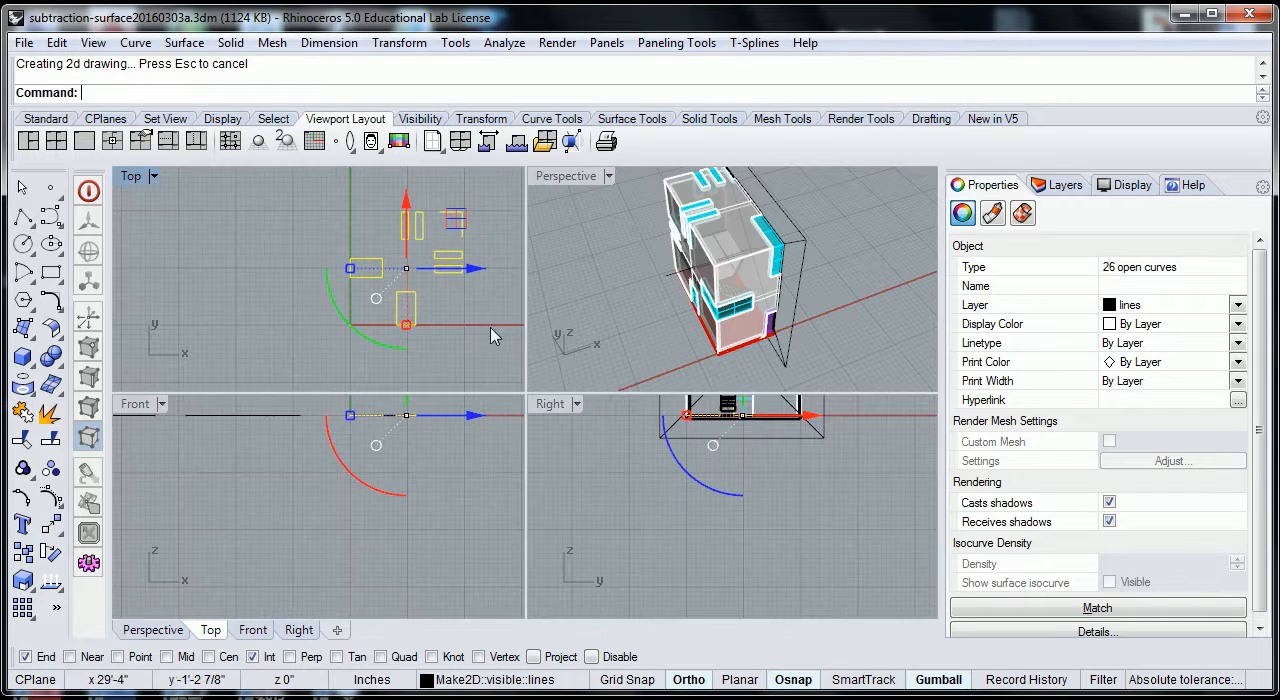
pyautogui.click(410, 360)
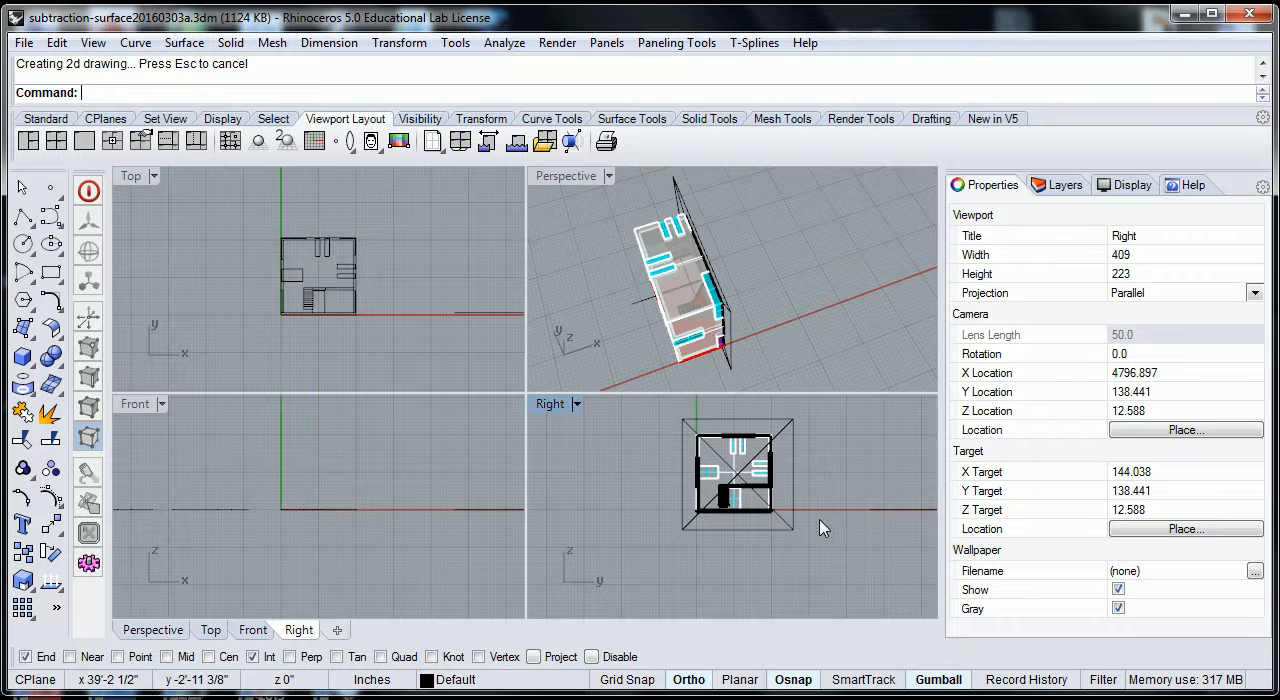
pyautogui.scroll(1, 820, 528)
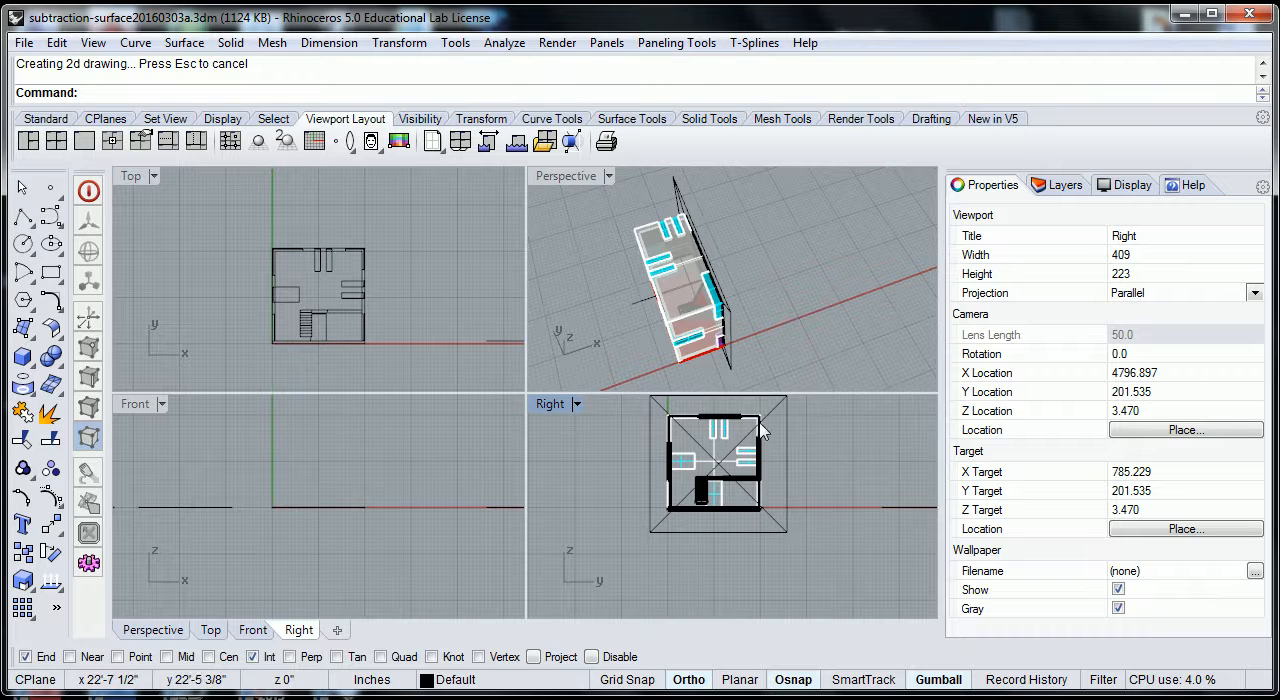
# Compare selecting the whole house in the Right view with an enclosing window and with a crossing window.
pyautogui.moveTo(624, 417); pyautogui.dragTo(808, 533)
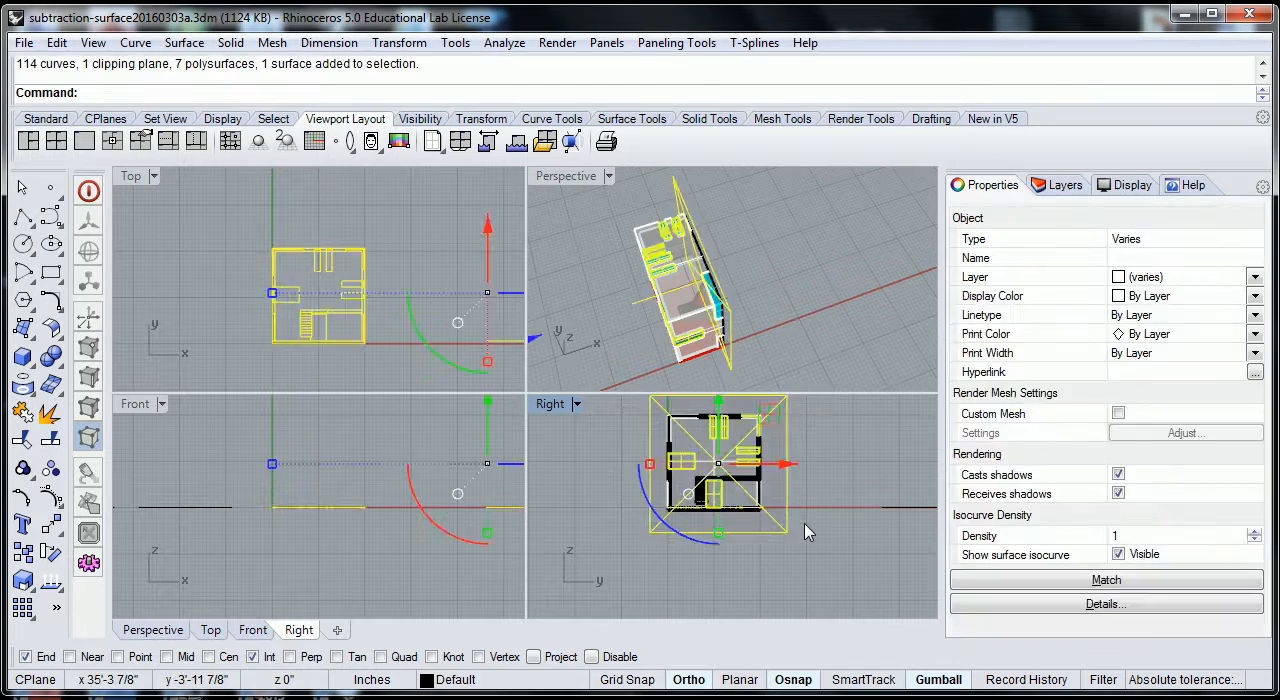
pyautogui.scroll(6, 745, 497)
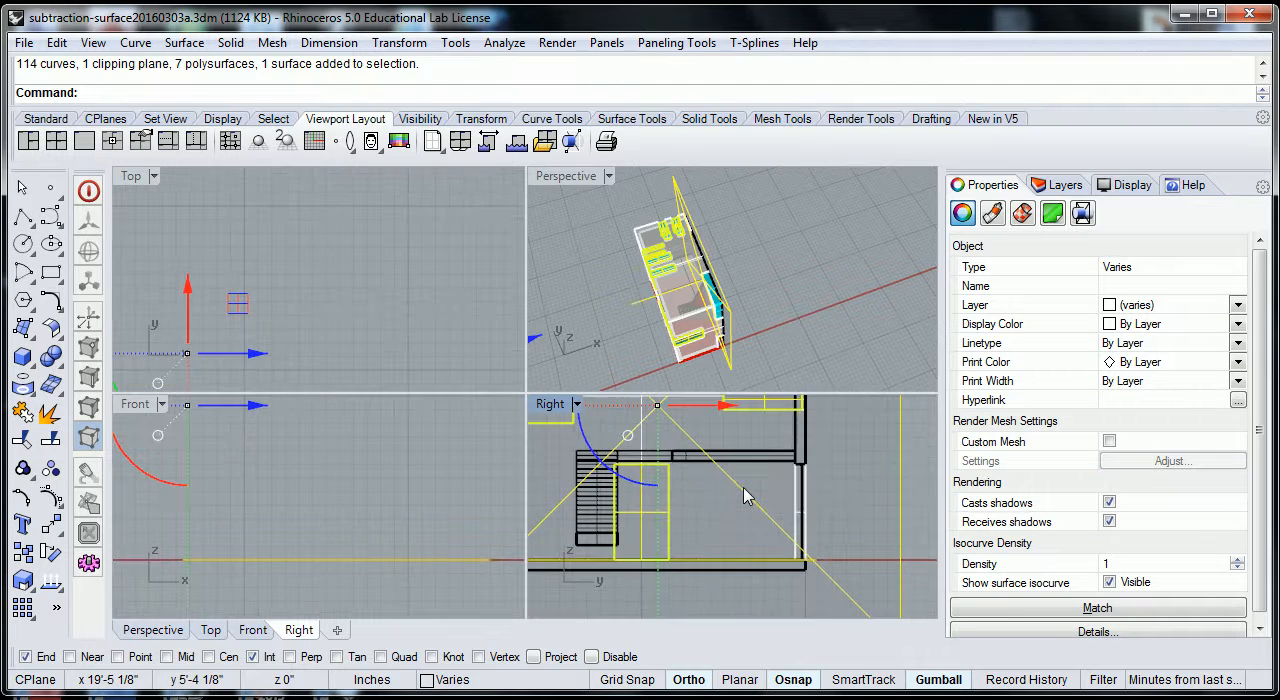
pyautogui.scroll(-7, 770, 482)
pyautogui.click(867, 480)
pyautogui.scroll(-3, 860, 483)
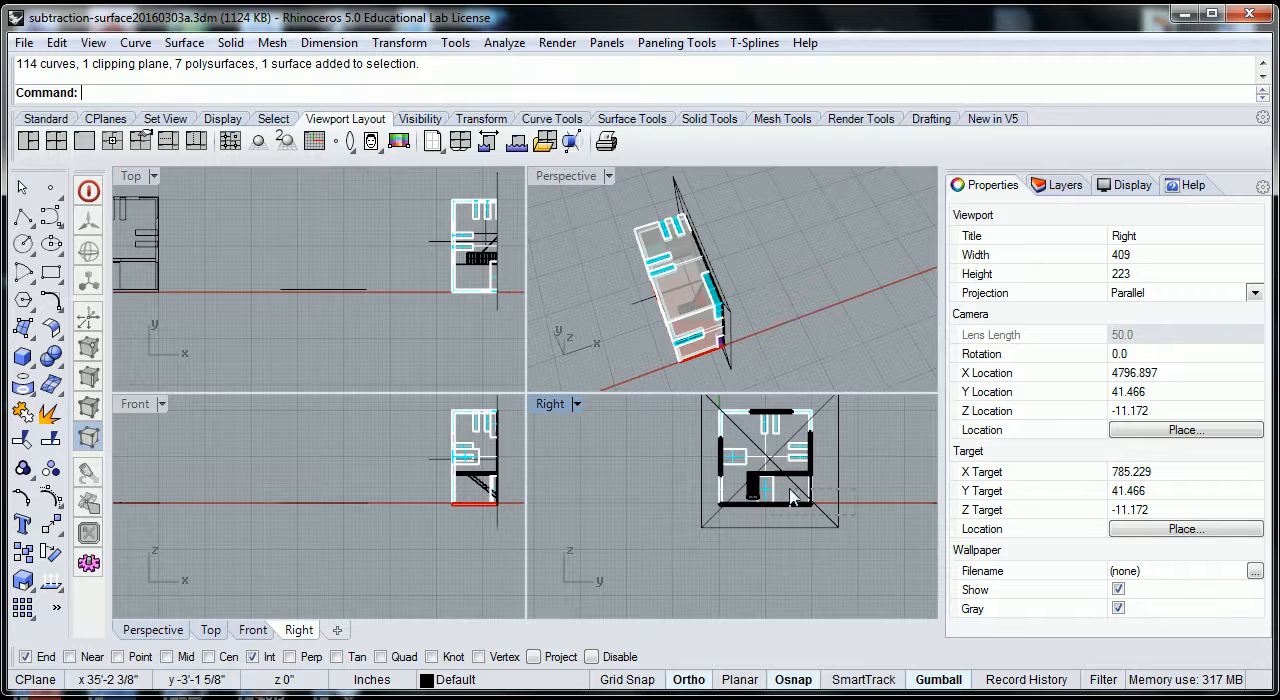
pyautogui.hotkey('ctrl', 'a')
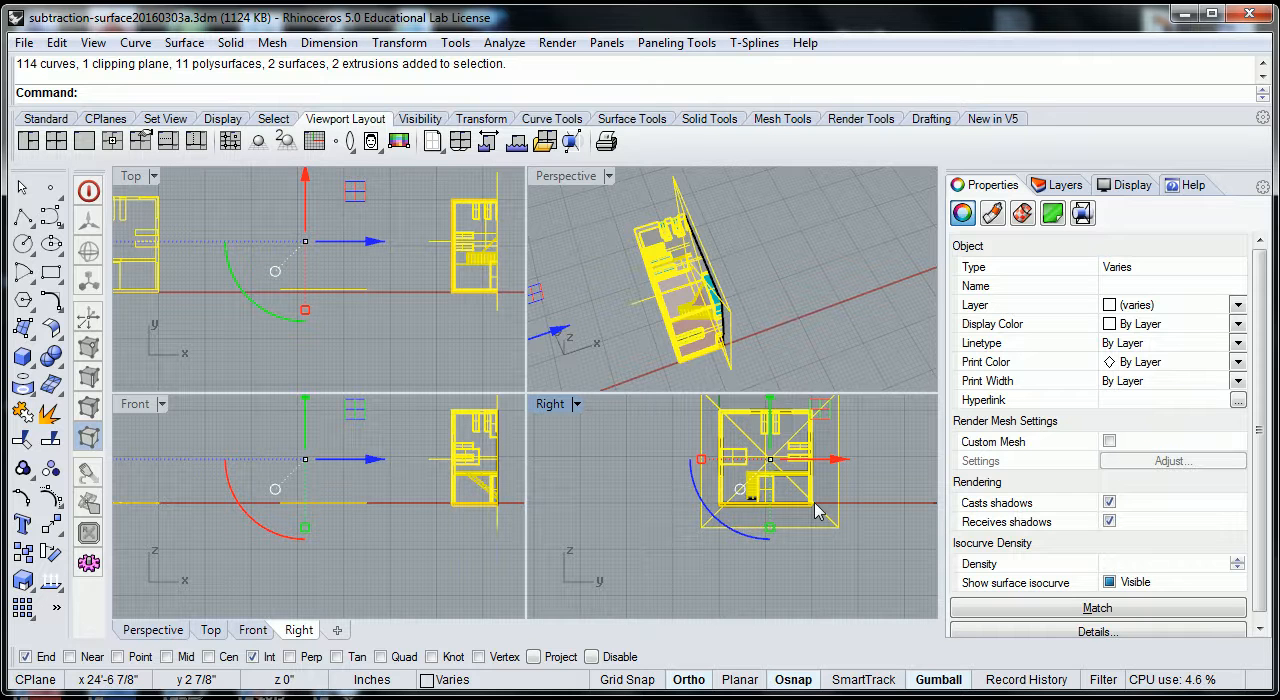
# Delete the existing section drawing at the origin in the Top view.
pyautogui.scroll(-3, 449, 333)
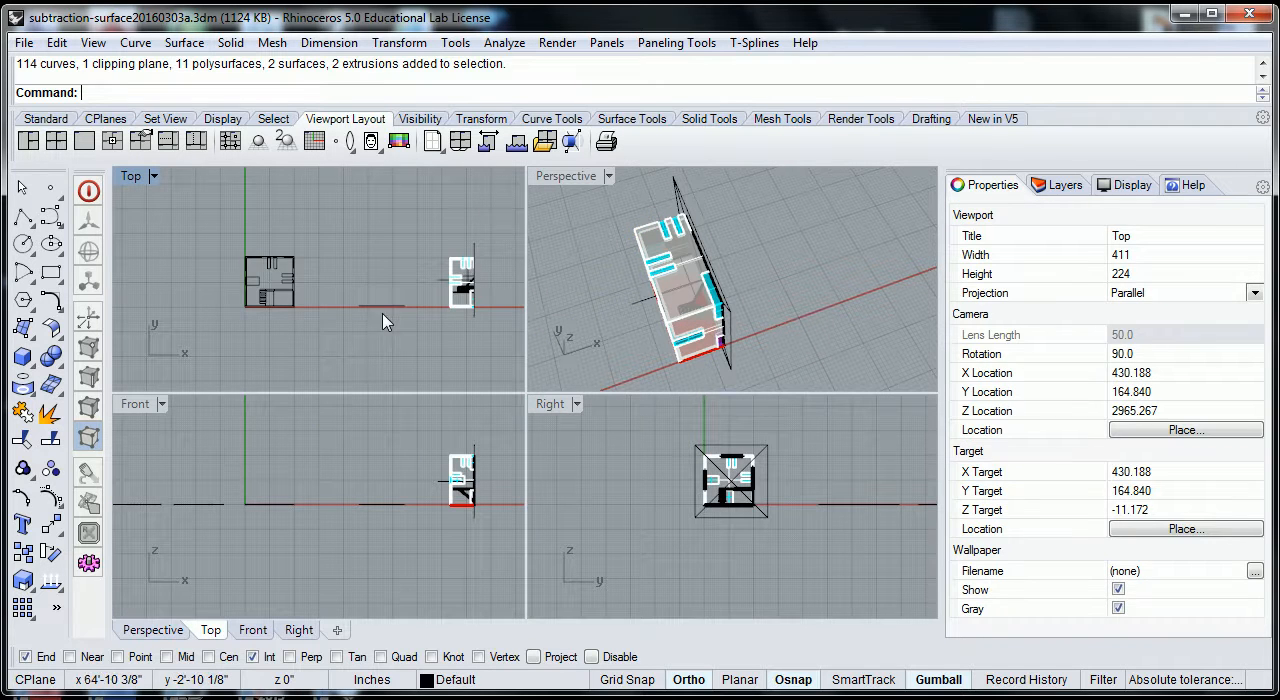
pyautogui.click(222, 350)
pyautogui.press('Delete')
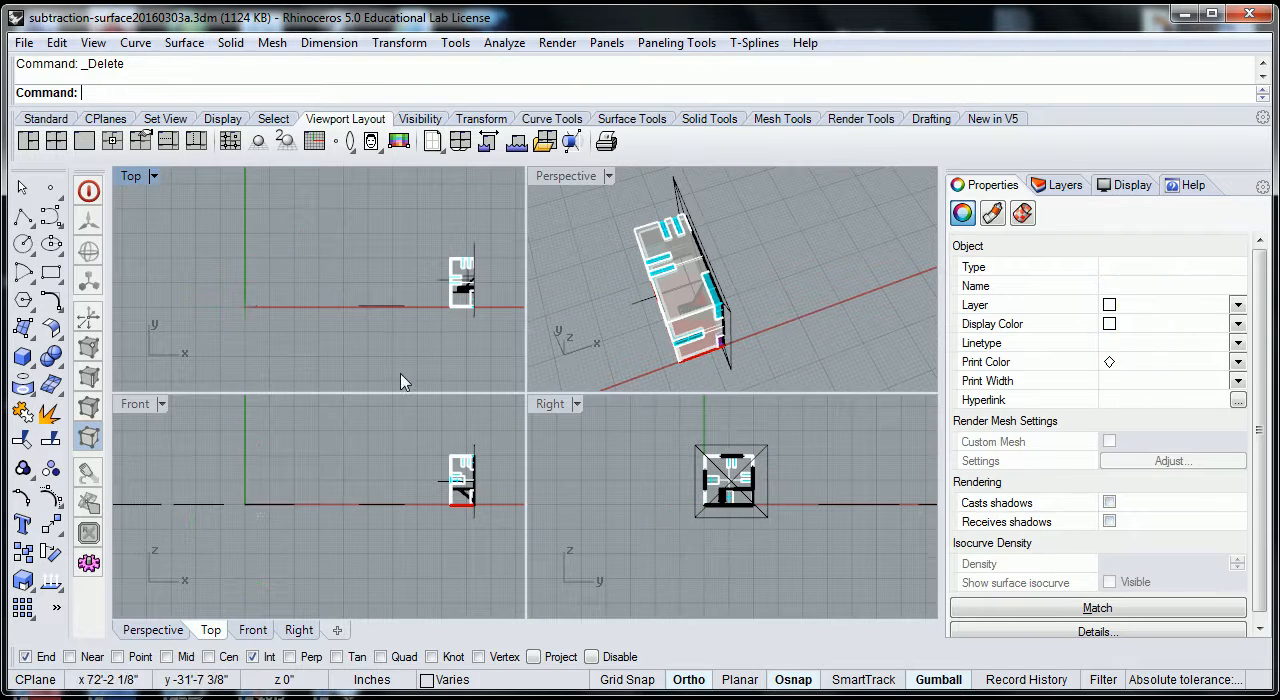
# Select the entire house and clipping plane with a crossing window in the Right view and generate a Make2D section drawing.
pyautogui.scroll(3, 773, 456)
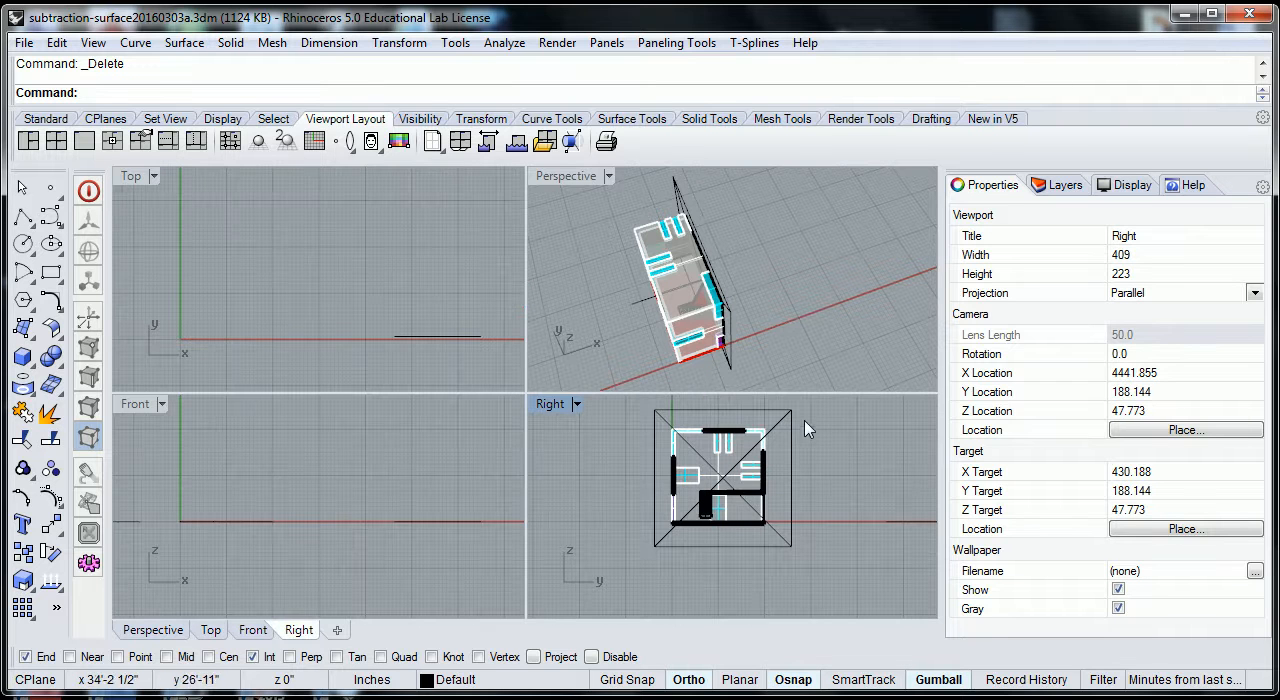
pyautogui.moveTo(832, 534); pyautogui.dragTo(606, 430)
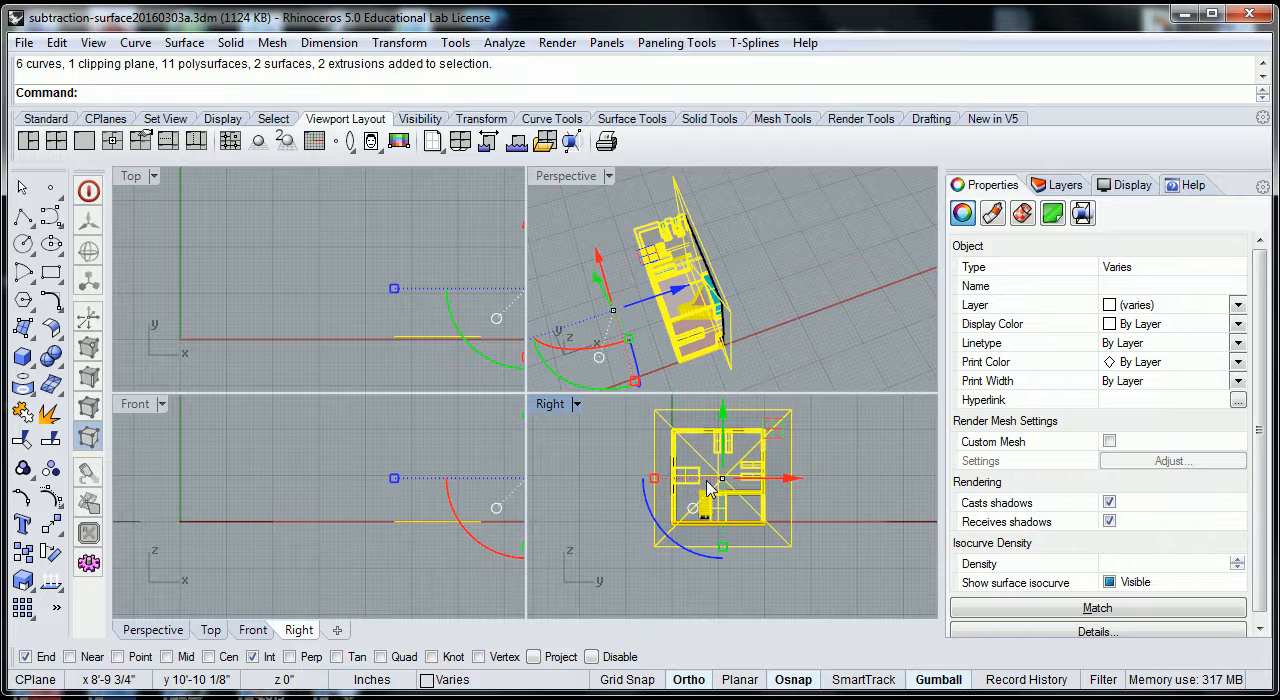
pyautogui.write('Make2D')
pyautogui.press('Return')
pyautogui.press('Return')
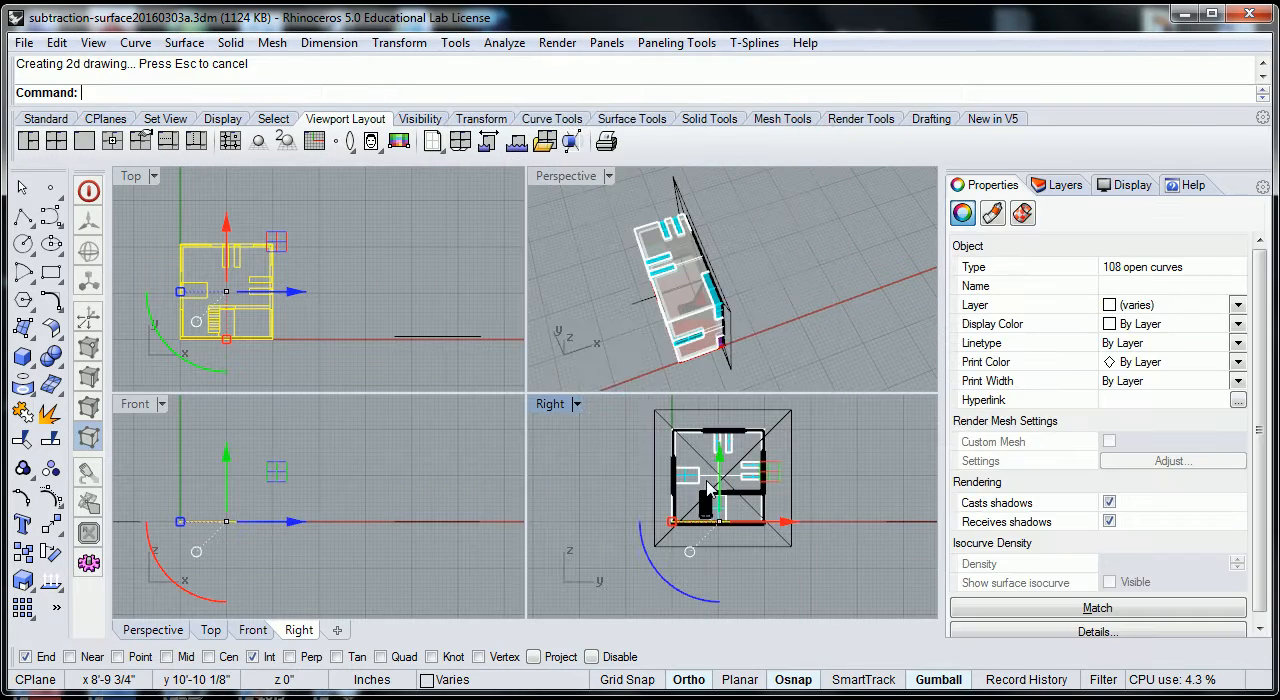
# Examine the wall and stair lines of the new section drawing in the Top view and check the clipping plane in Perspective.
pyautogui.click(332, 299)
pyautogui.scroll(10, 243, 330)
pyautogui.scroll(6, 251, 322)
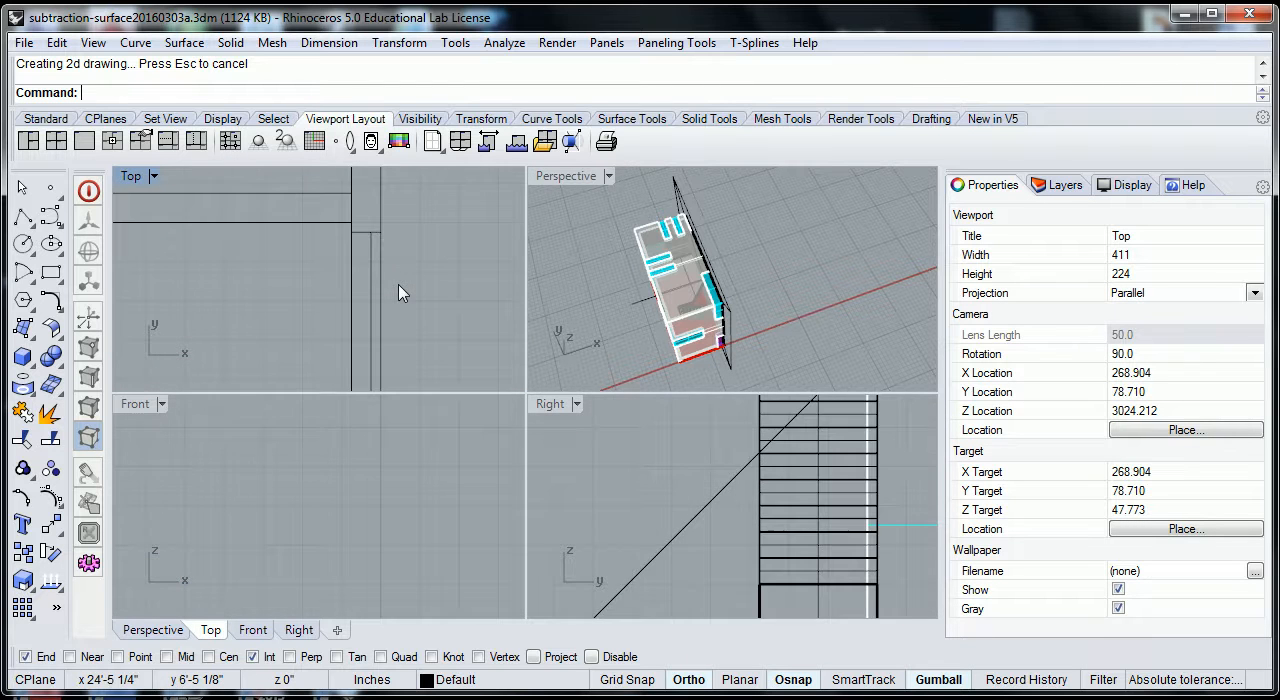
pyautogui.scroll(-10, 390, 289)
pyautogui.scroll(-3, 597, 360)
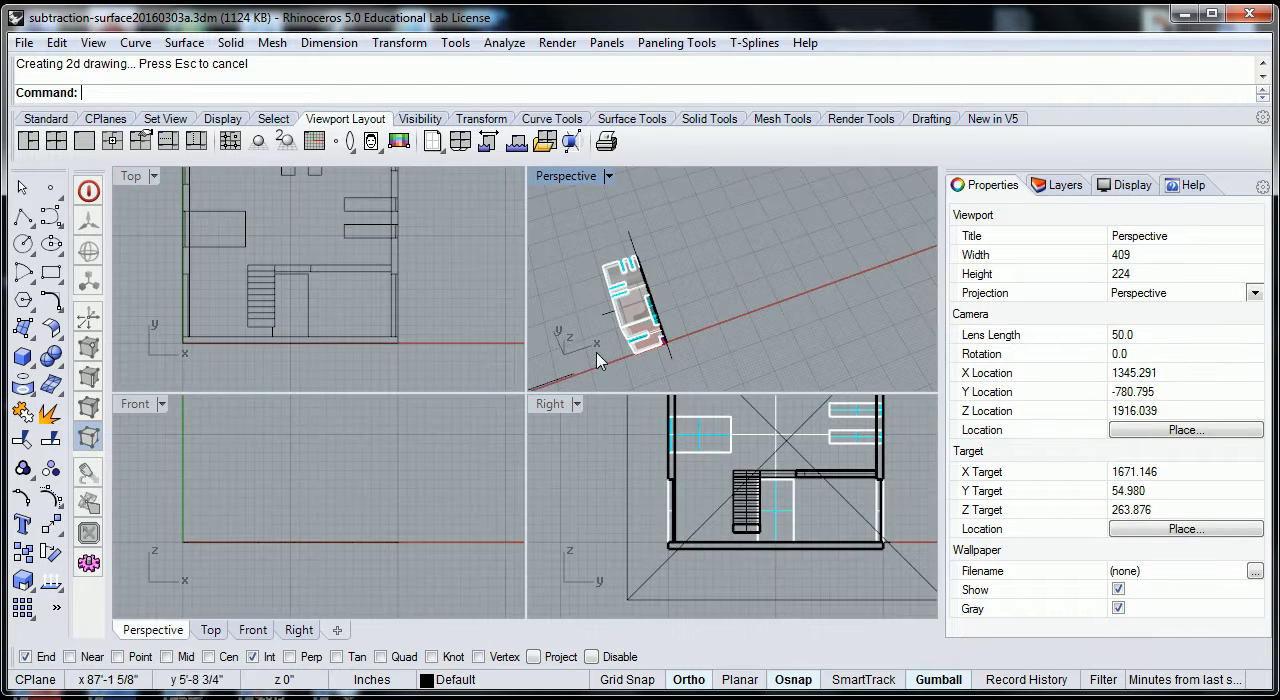
pyautogui.scroll(4, 643, 305)
pyautogui.click(664, 317)
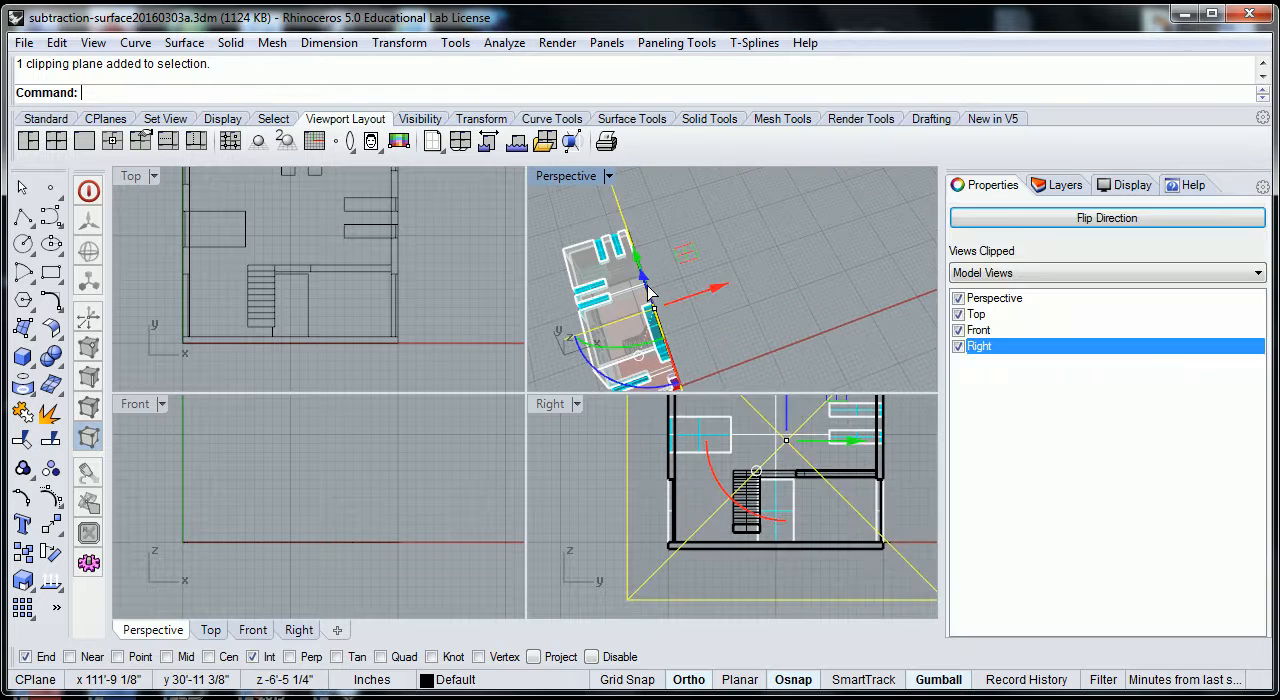
pyautogui.click(755, 271)
pyautogui.scroll(-9, 738, 282)
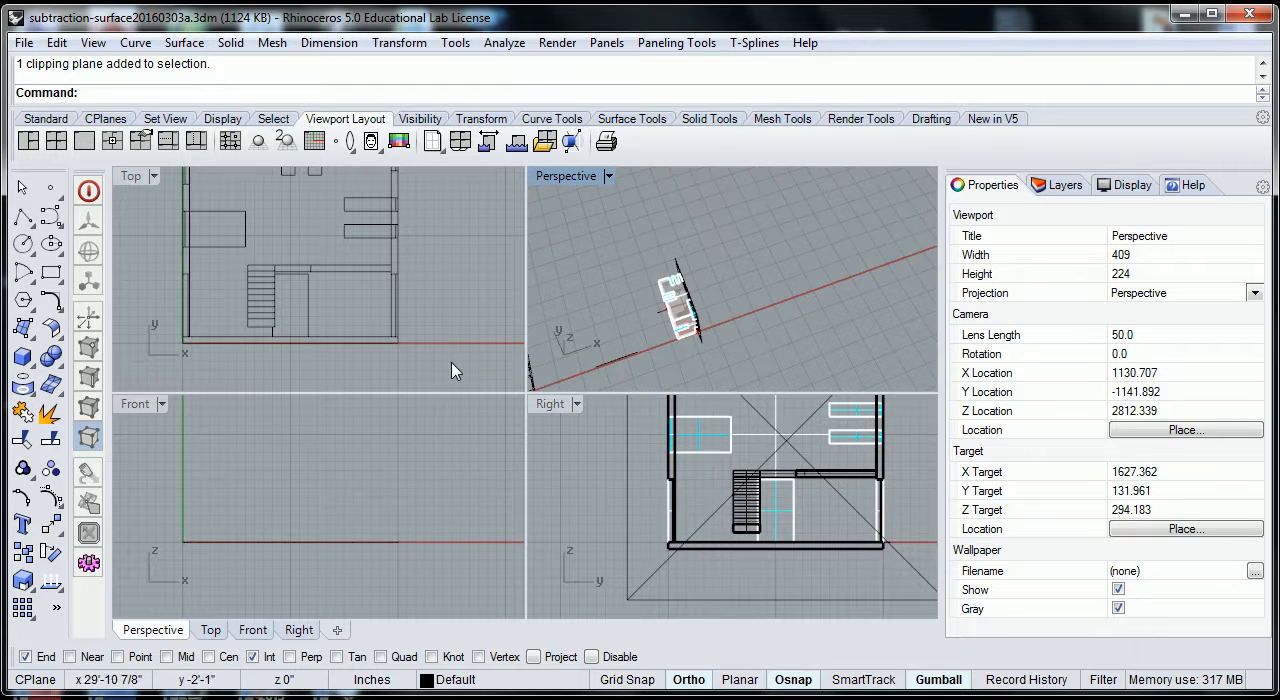
# Move the section drawing along the positive Y axis in the Top view, placing it just below the row of elevation drawings.
pyautogui.scroll(-6, 458, 337)
pyautogui.scroll(-6, 458, 343)
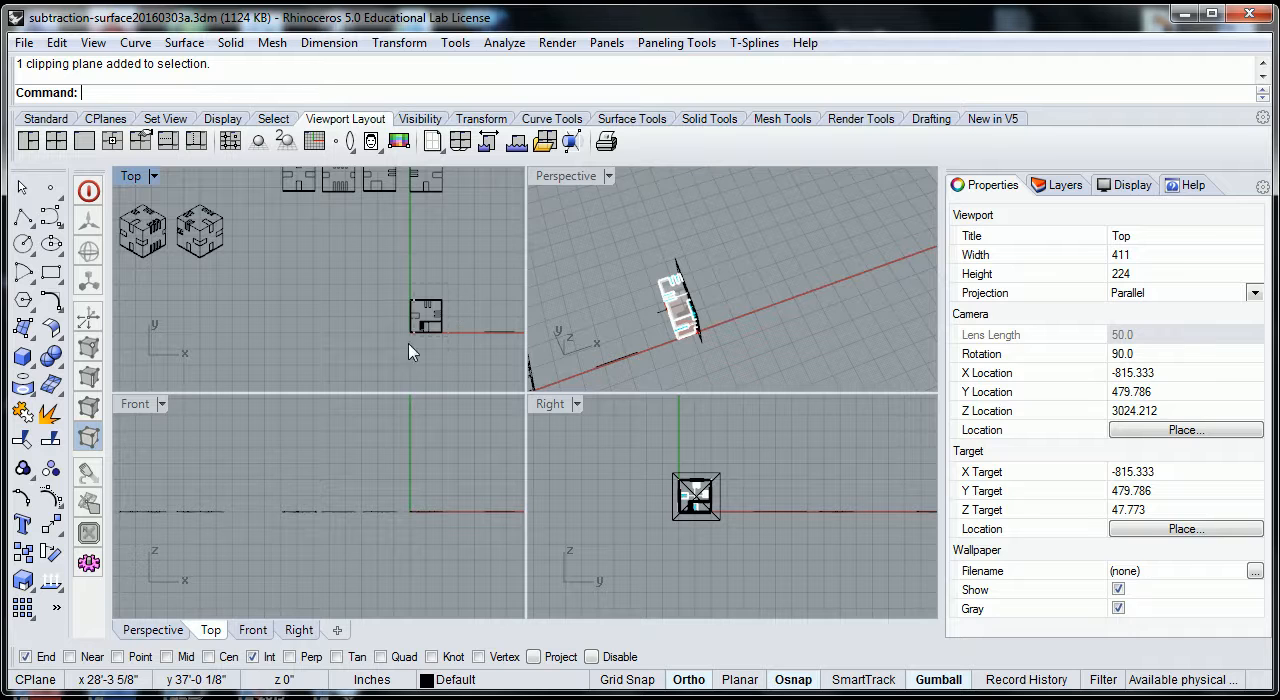
pyautogui.moveTo(443, 314); pyautogui.dragTo(400, 360)
pyautogui.scroll(-3, 488, 325)
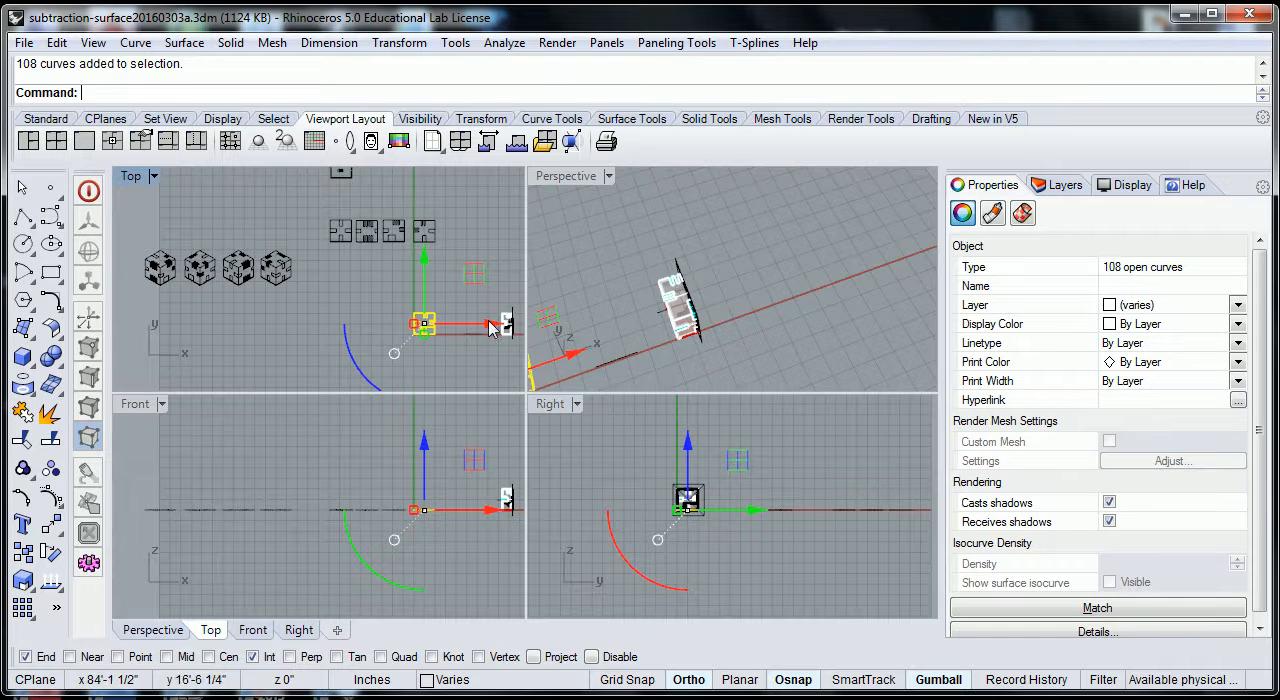
pyautogui.moveTo(424, 262); pyautogui.dragTo(424, 198)
pyautogui.click(503, 385)
# Rotate the clipping plane by 30 degrees about its vertical axis so it cuts the house diagonally.
pyautogui.scroll(5, 705, 350)
pyautogui.click(689, 348)
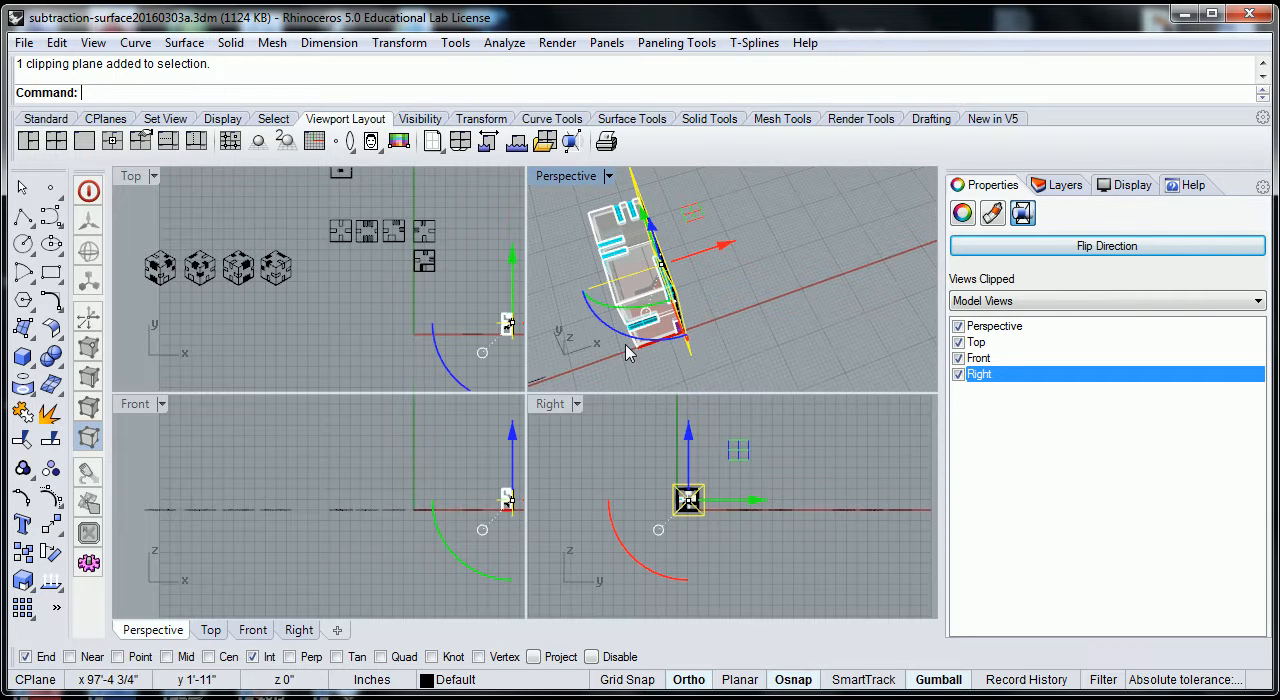
pyautogui.moveTo(689, 348); pyautogui.dragTo(603, 343, button='right')
pyautogui.moveTo(617, 318); pyautogui.dragTo(651, 366)
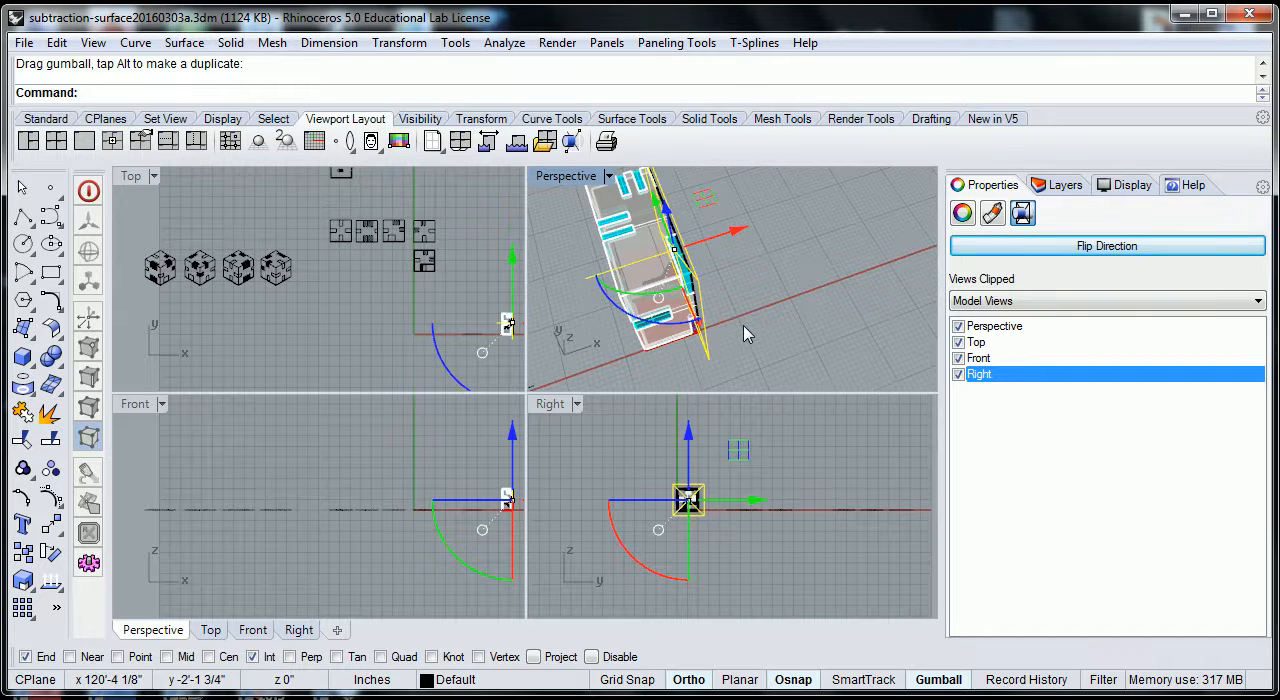
pyautogui.hotkey('ctrl', 'z')
pyautogui.moveTo(618, 316); pyautogui.dragTo(618, 316)
pyautogui.write('30')
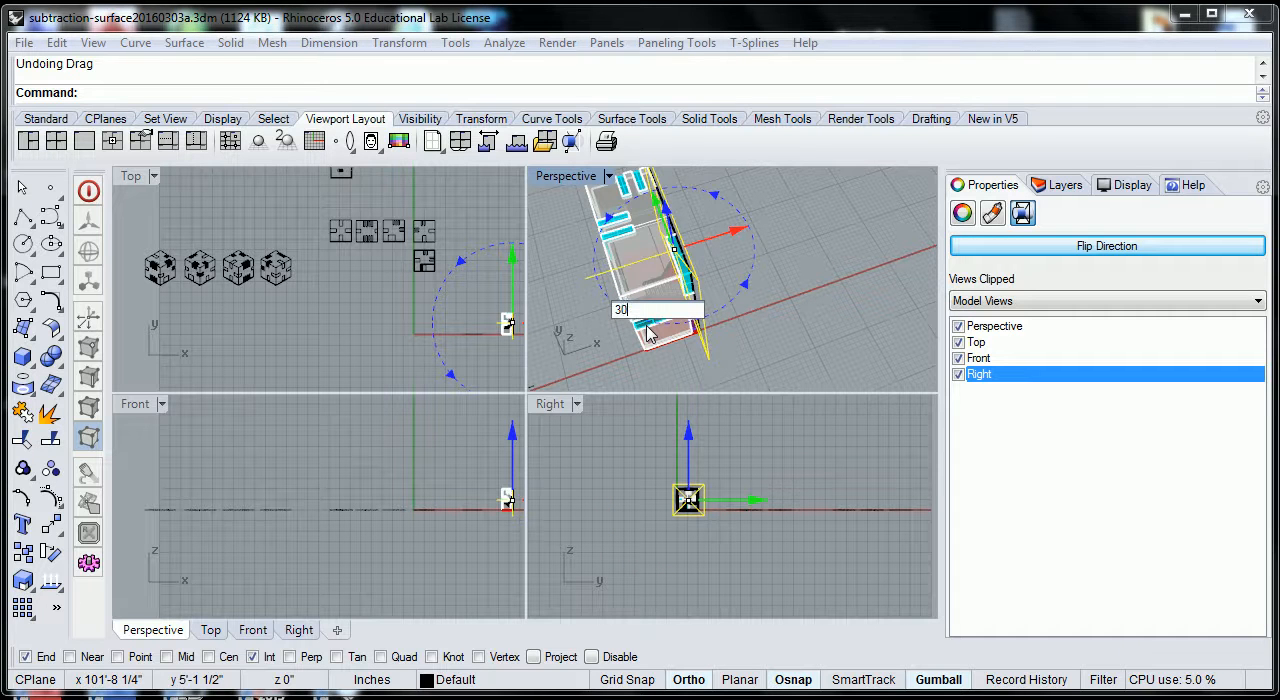
pyautogui.press('Return')
pyautogui.click(813, 332)
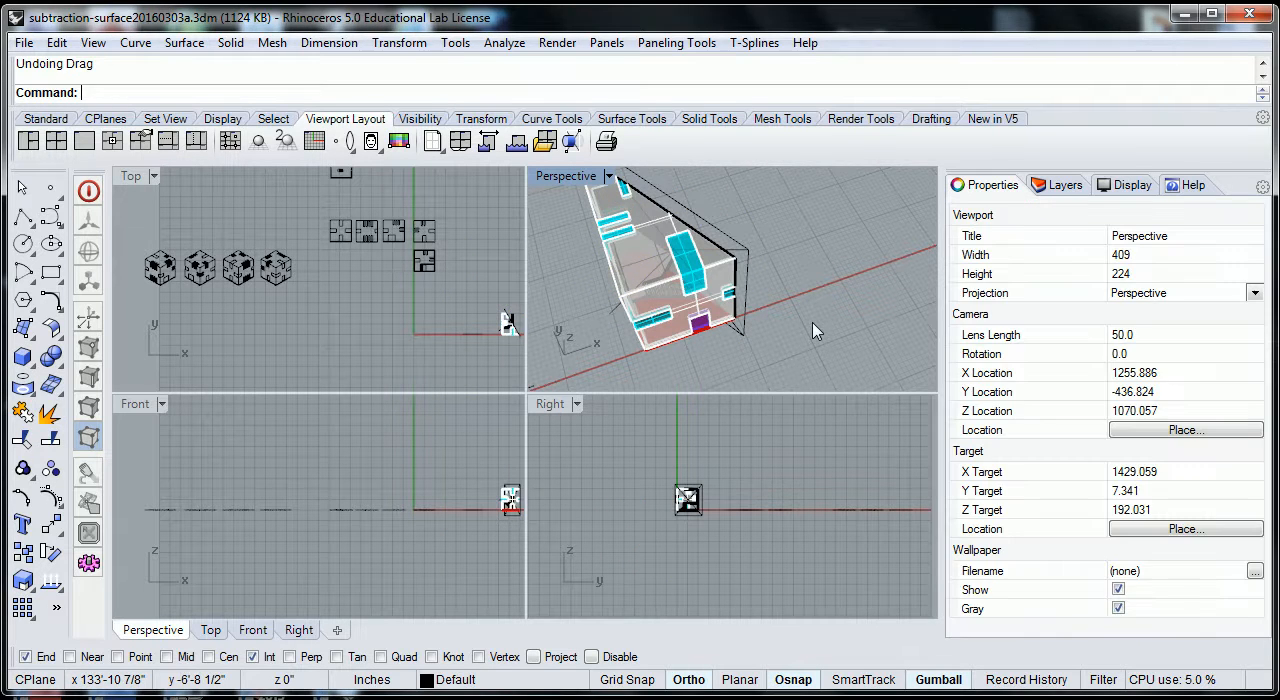
# Select the whole house and the rotated clipping plane in the Right view and generate a Make2D drawing of the diagonal section.
pyautogui.moveTo(755, 333); pyautogui.dragTo(712, 316, button='right')
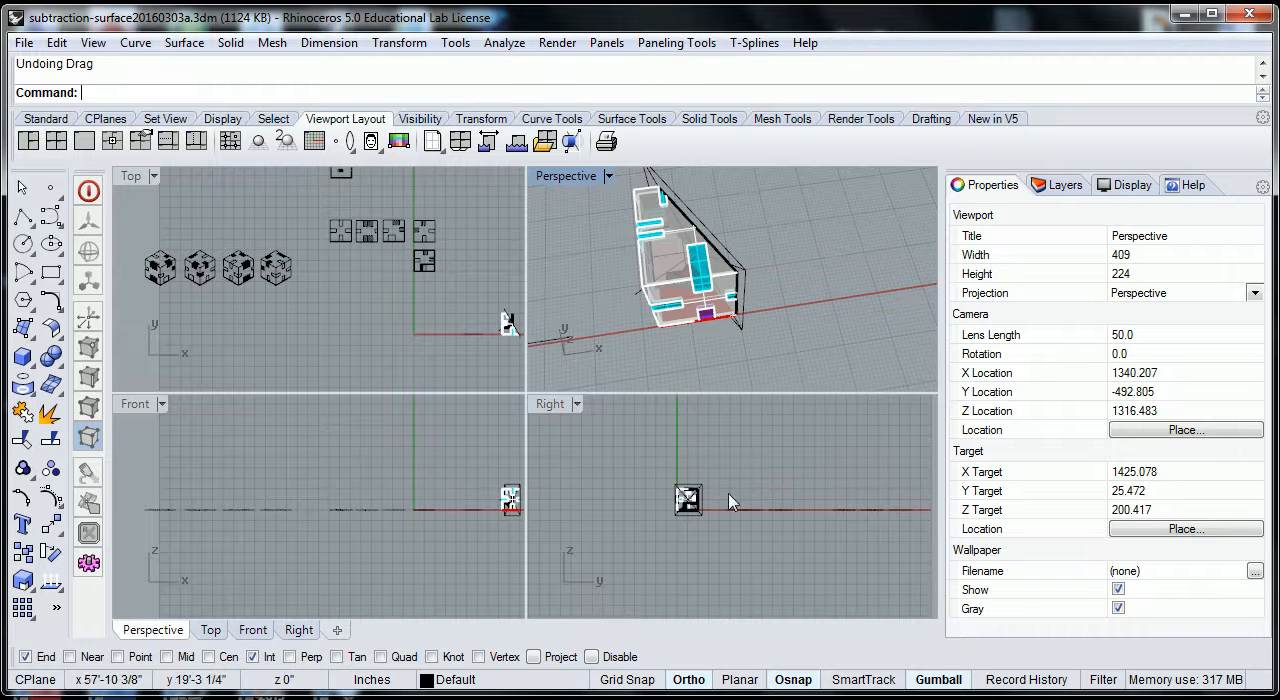
pyautogui.scroll(5, 740, 472)
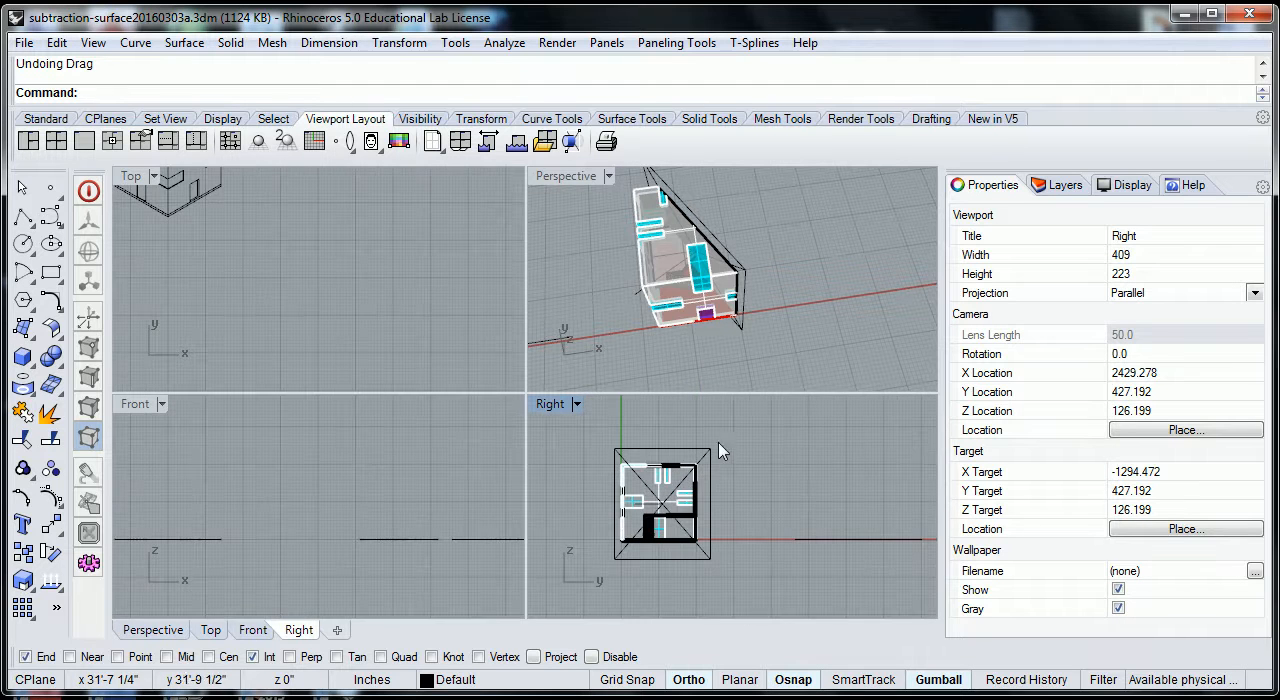
pyautogui.hotkey('ctrl', 'a')
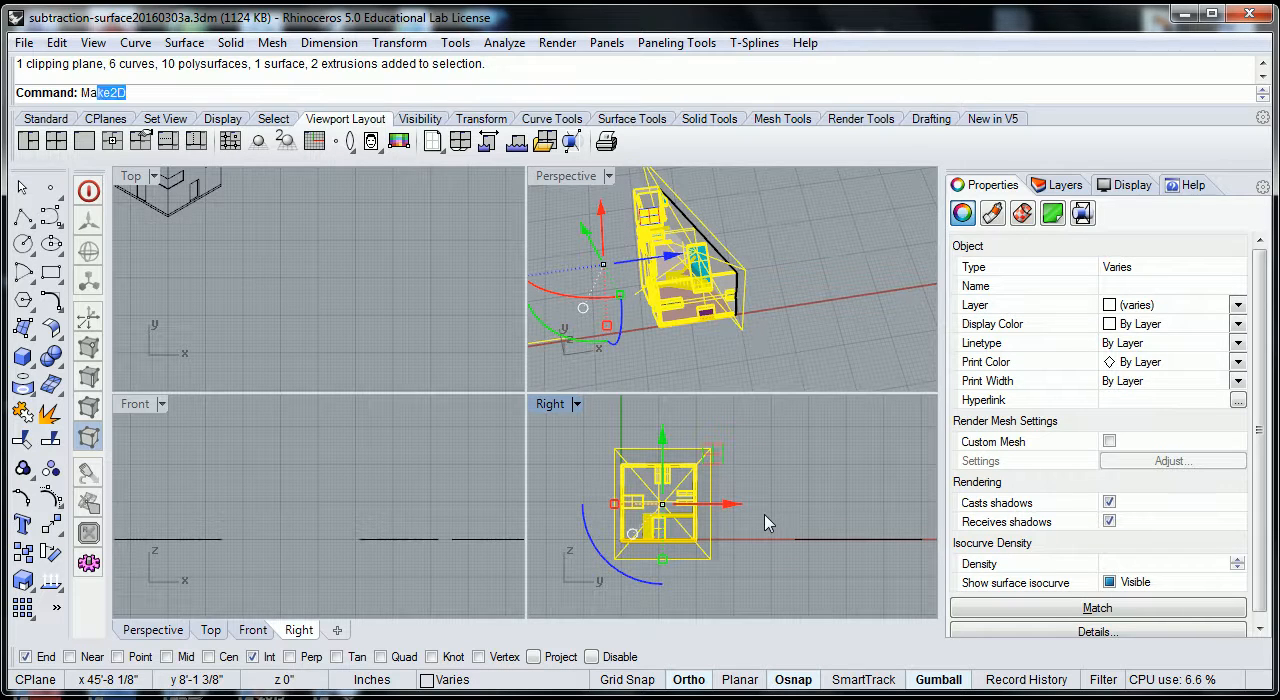
pyautogui.press('Return')
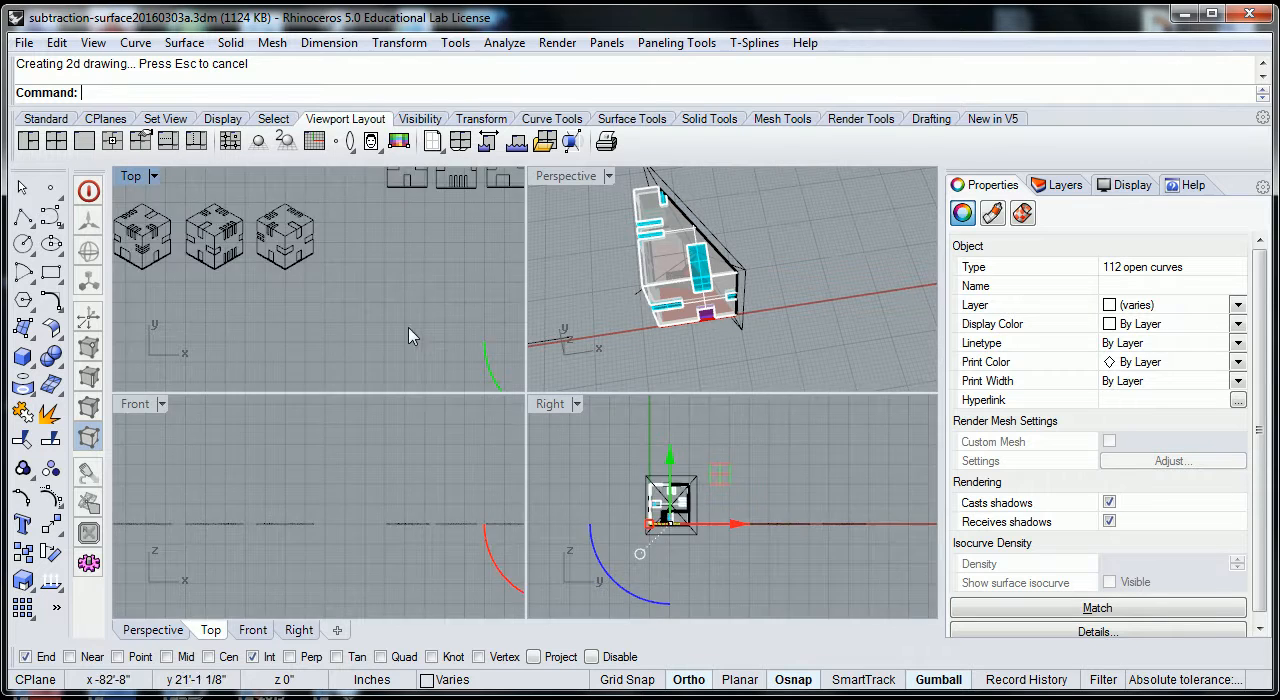
pyautogui.scroll(15, 489, 343)
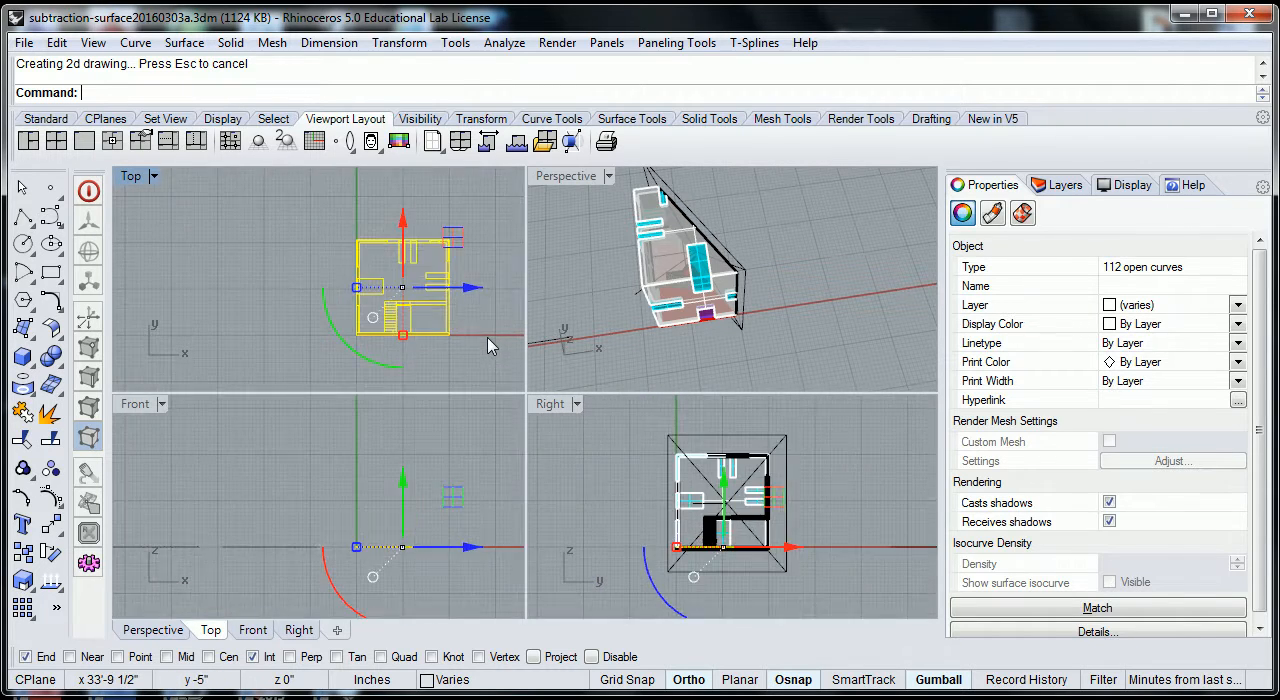
pyautogui.click(489, 341)
# Examine the wall and opening lines of the diagonal section drawing in the Top view and compare them with the clipped house in Perspective.
pyautogui.scroll(8, 390, 263)
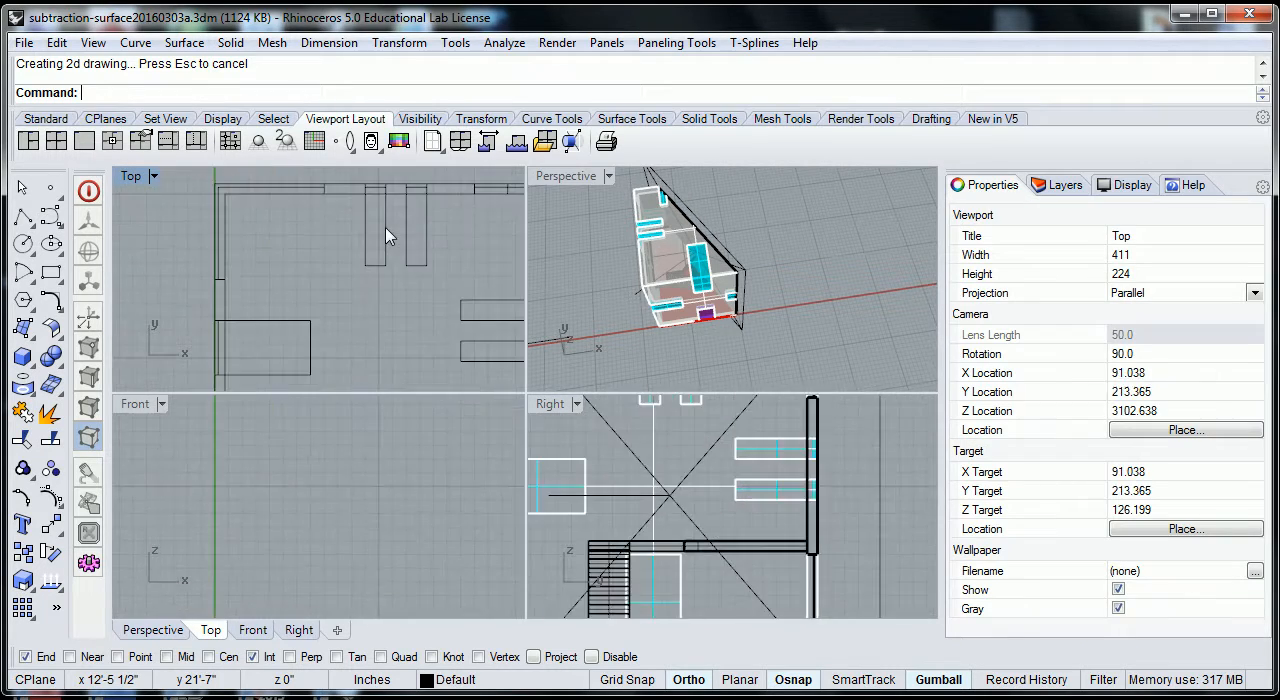
pyautogui.scroll(-1, 420, 200)
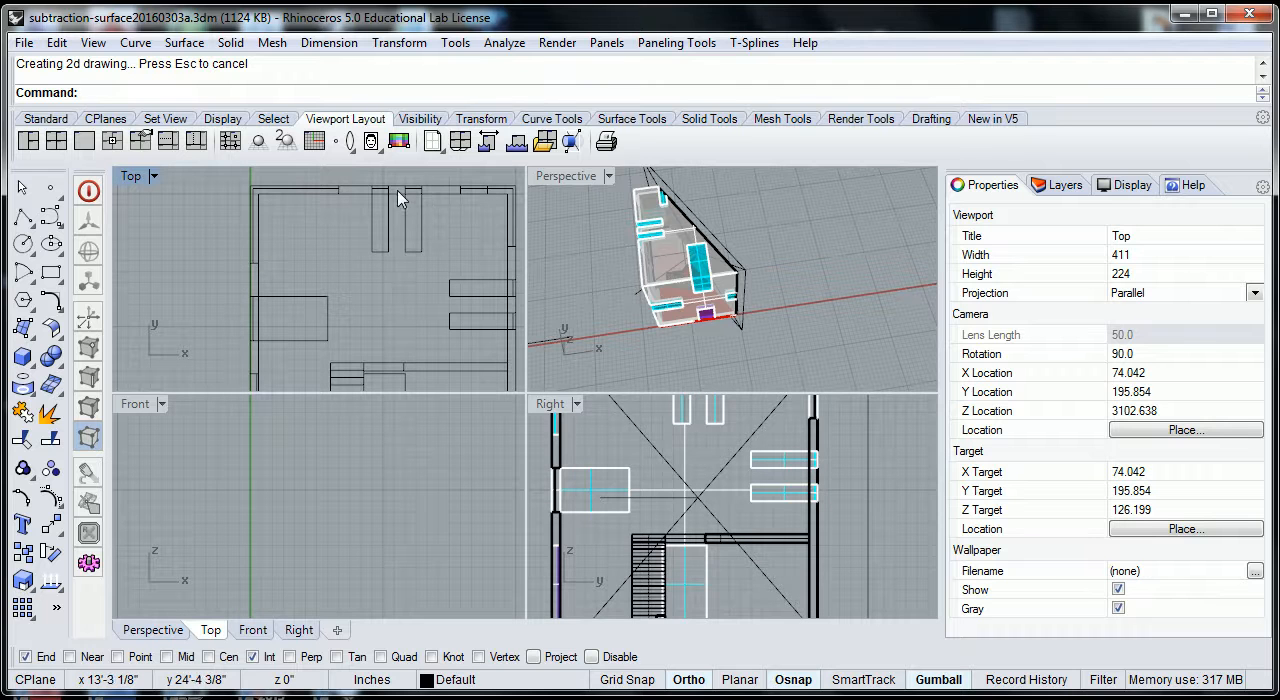
pyautogui.scroll(-5, 402, 208)
pyautogui.scroll(-2, 565, 305)
pyautogui.scroll(-2, 822, 462)
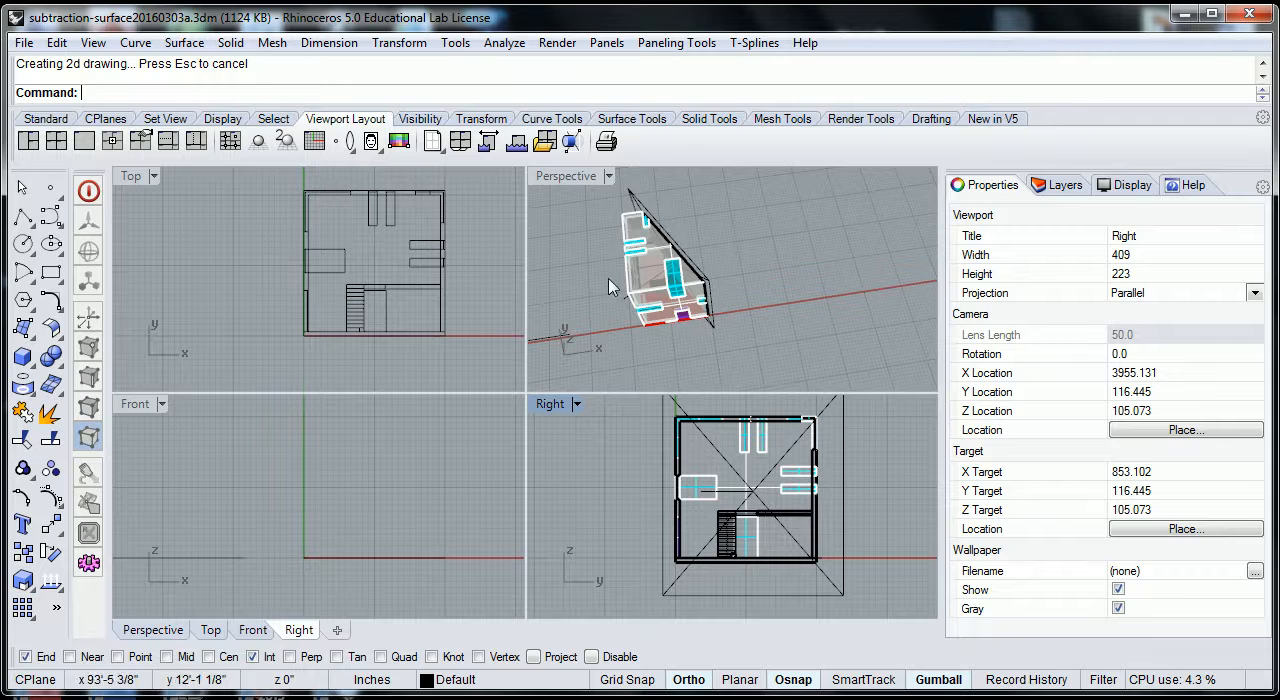
pyautogui.scroll(1, 731, 313)
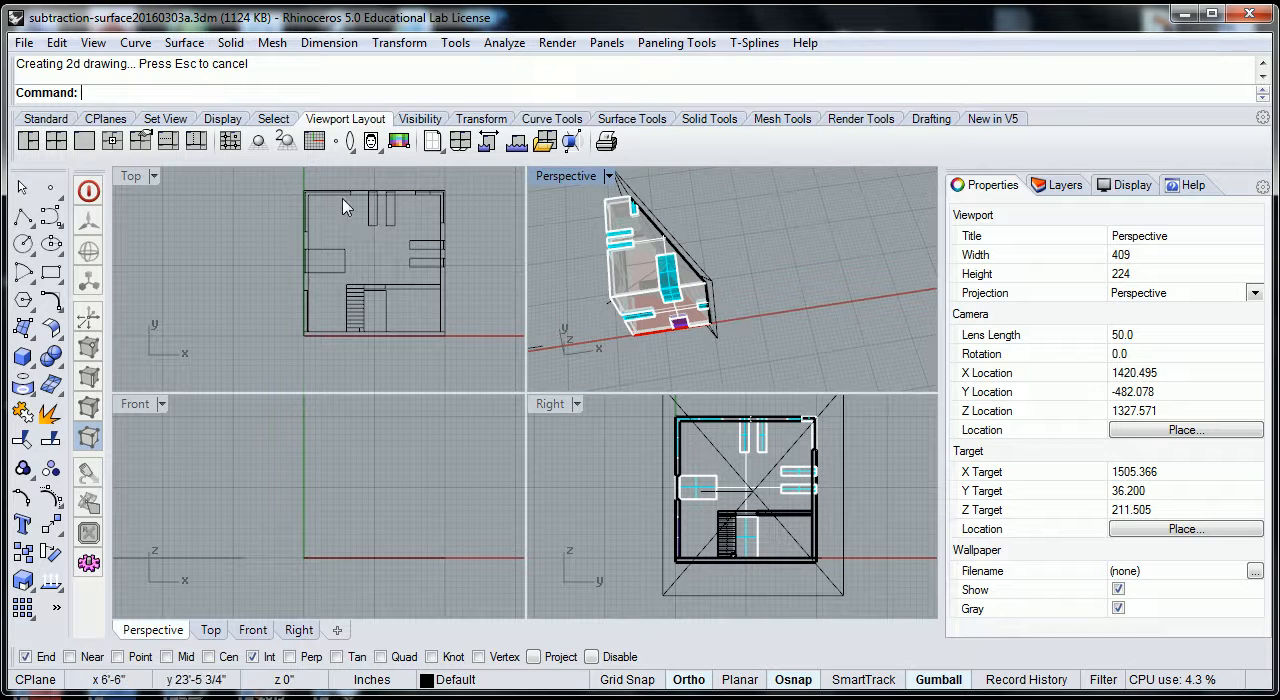
pyautogui.scroll(3, 311, 212)
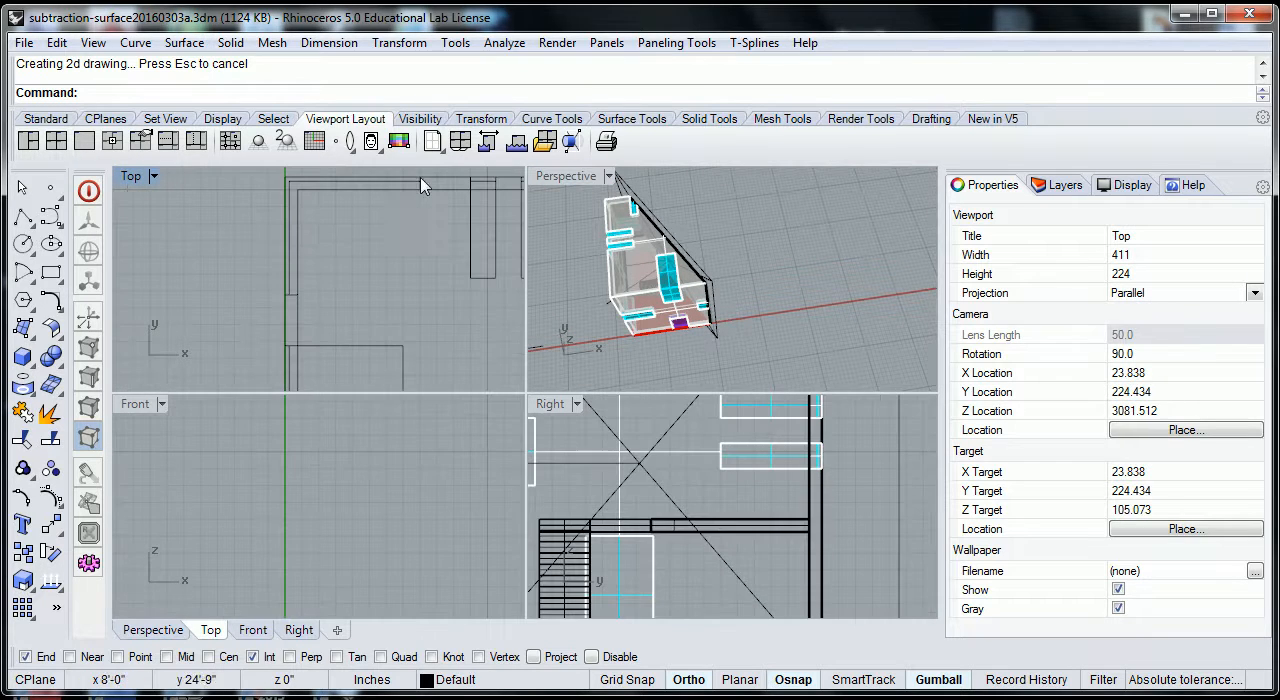
pyautogui.scroll(-4, 700, 281)
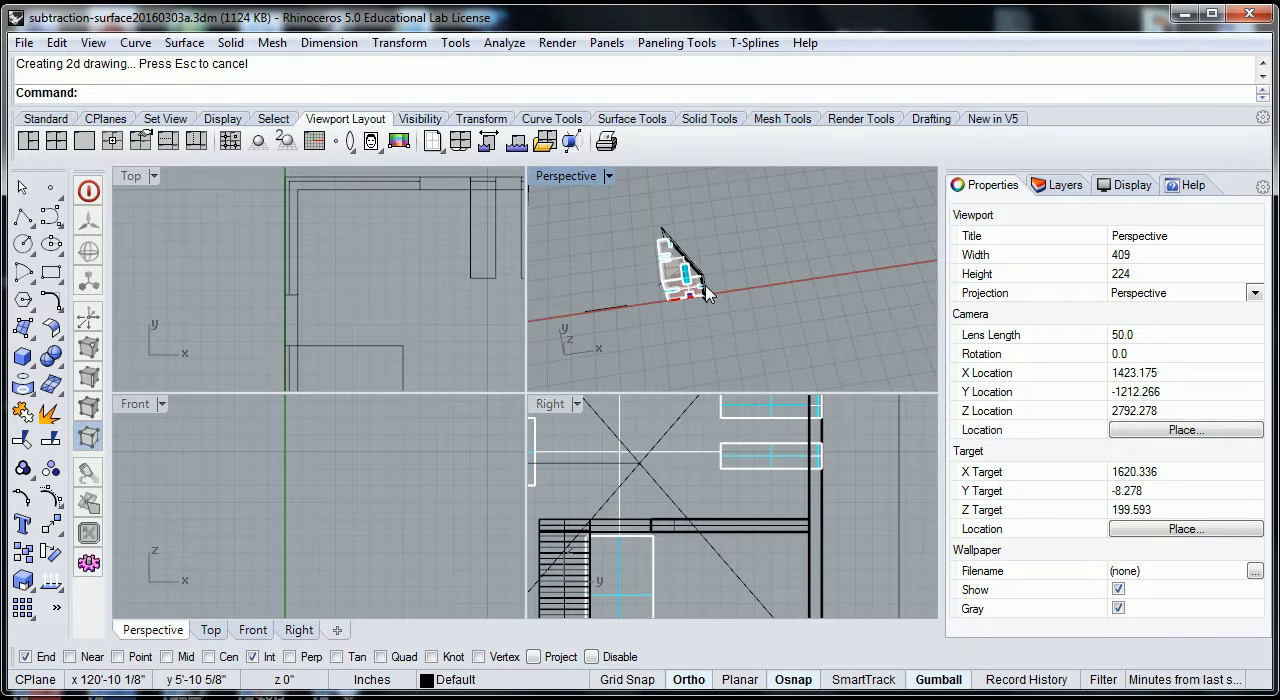
pyautogui.scroll(-2, 706, 291)
pyautogui.scroll(-5, 448, 309)
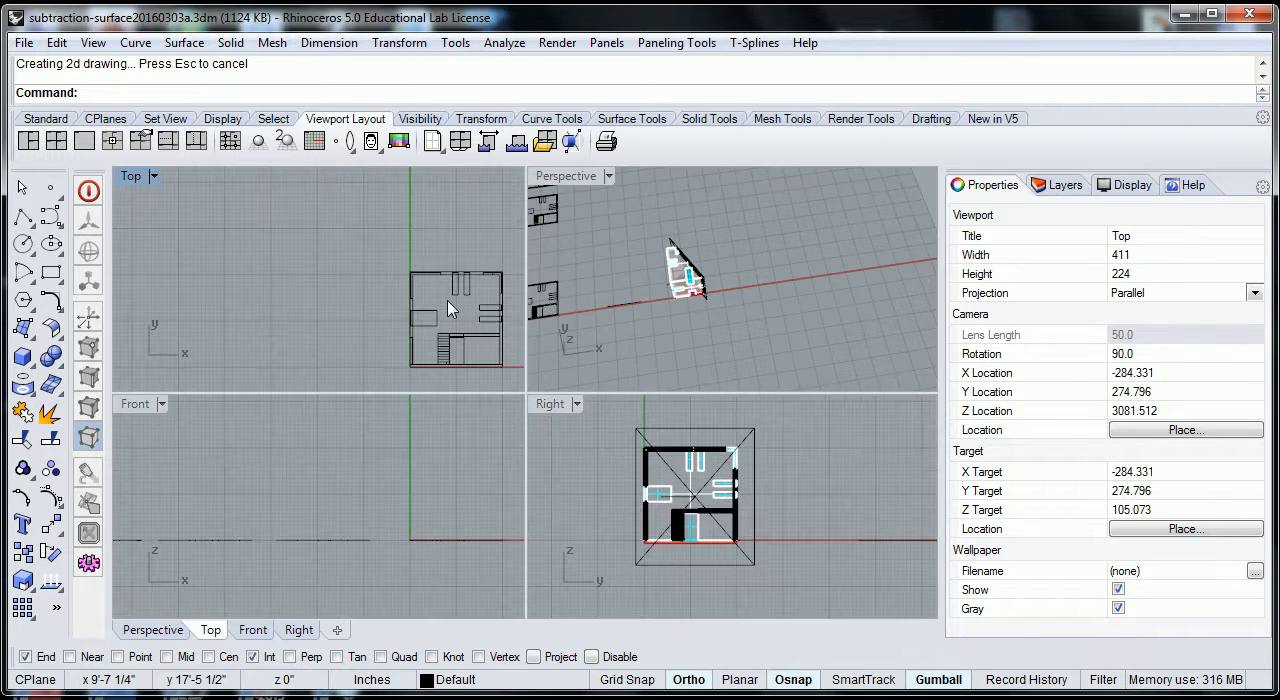
pyautogui.scroll(5, 700, 290)
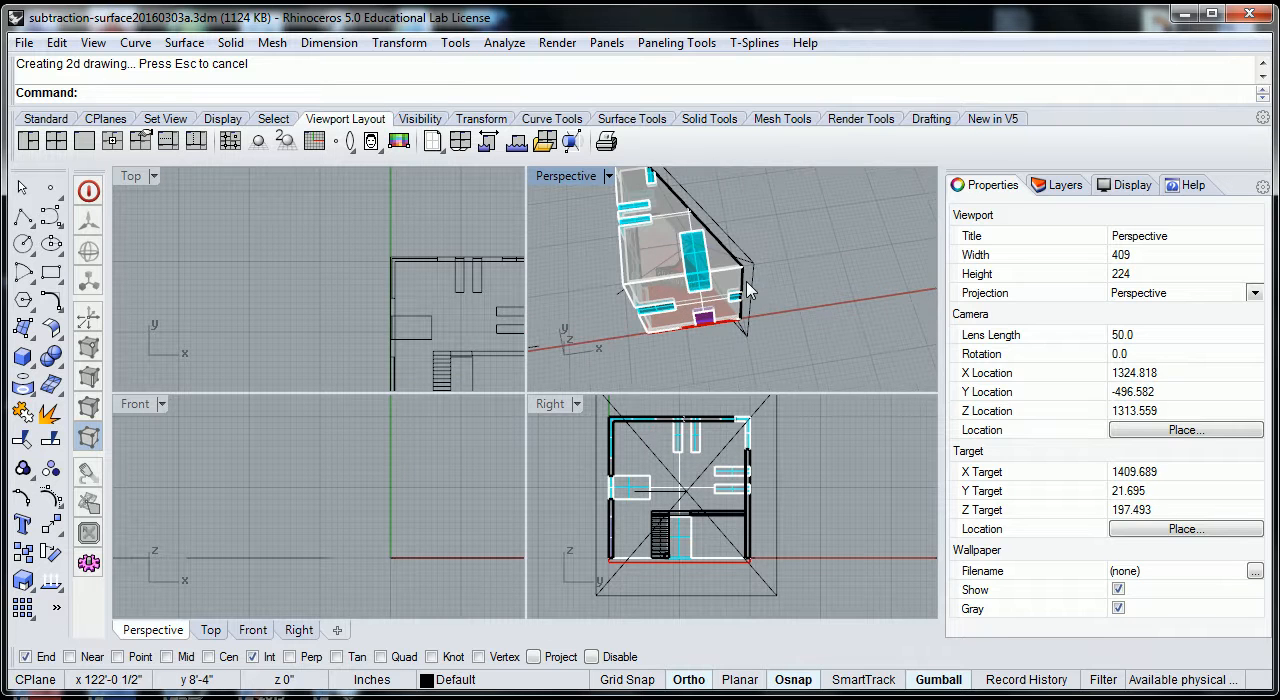
# Compare the lowest stair step in the diagonal section drawing with the cut stairs in Perspective and with the earlier straight section drawing.
pyautogui.moveTo(765, 277); pyautogui.dragTo(534, 282, button='right')
pyautogui.scroll(-3, 449, 343)
pyautogui.scroll(10, 450, 345)
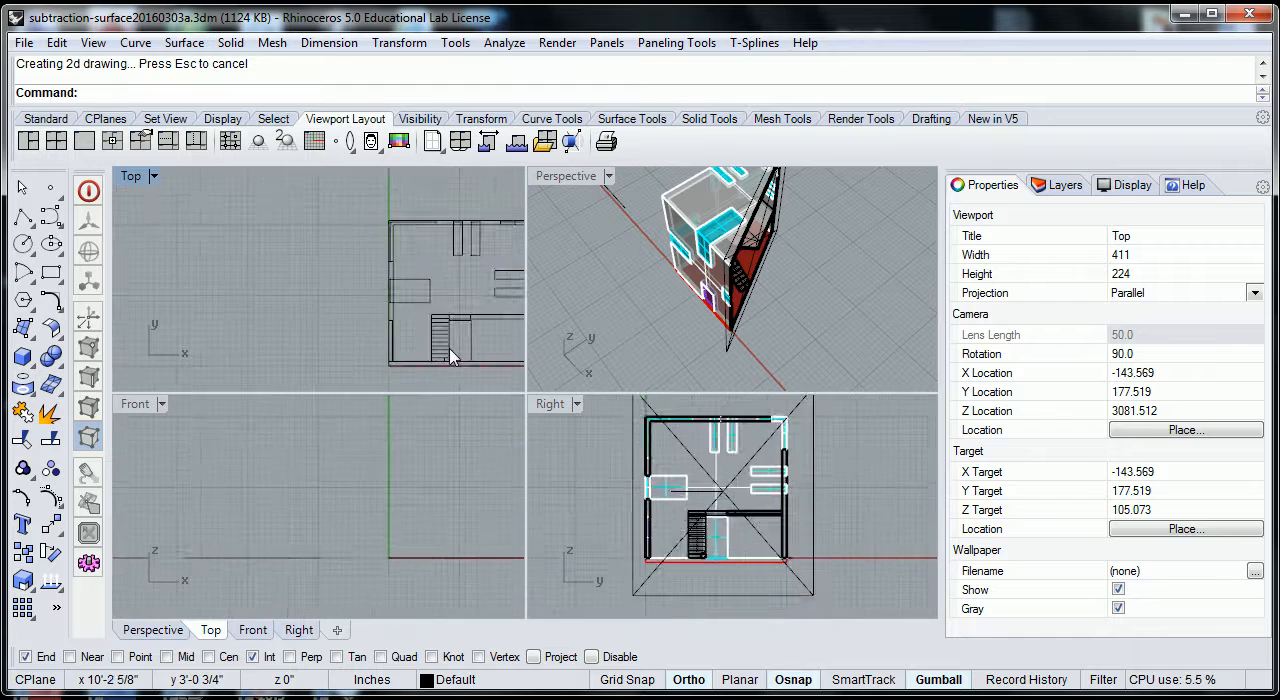
pyautogui.scroll(4, 450, 370)
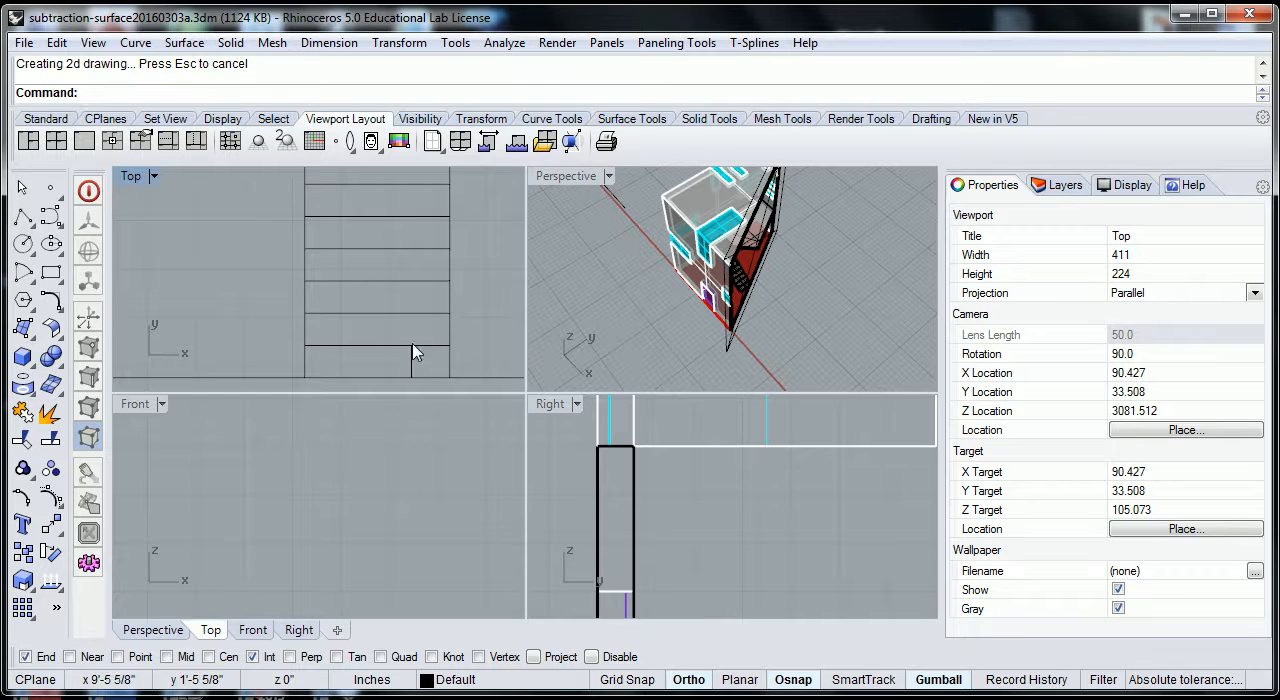
pyautogui.scroll(12, 750, 286)
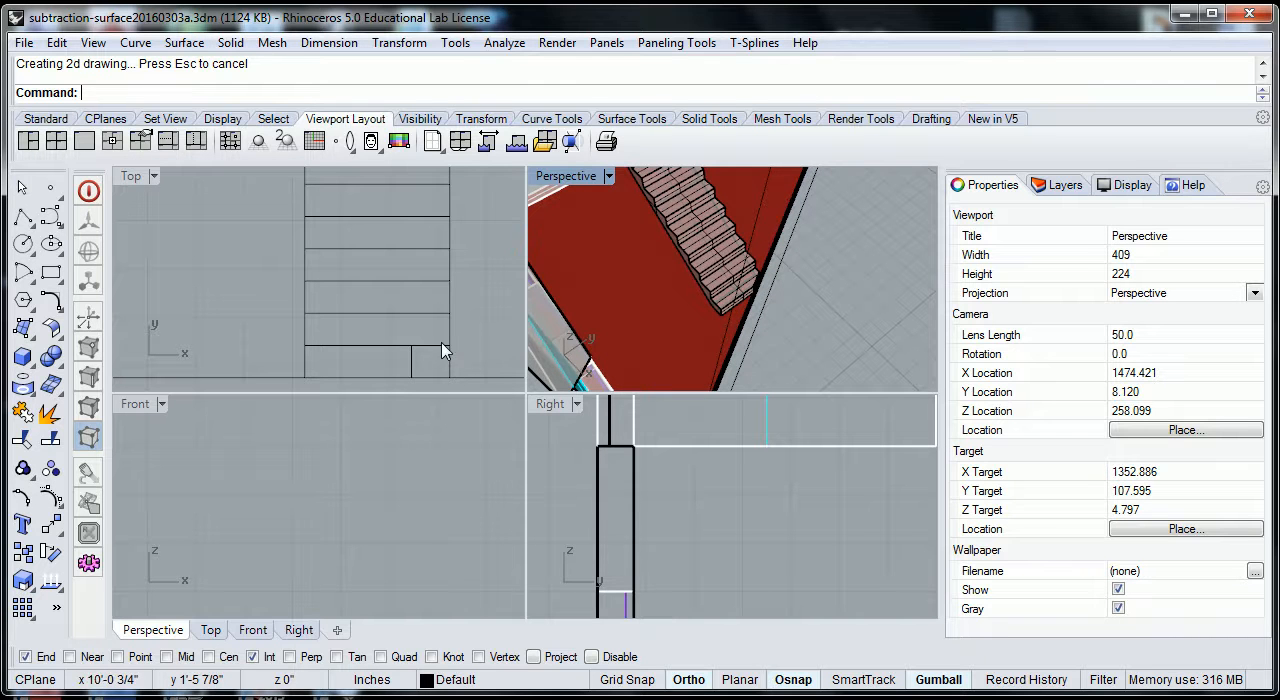
pyautogui.scroll(-8, 420, 365)
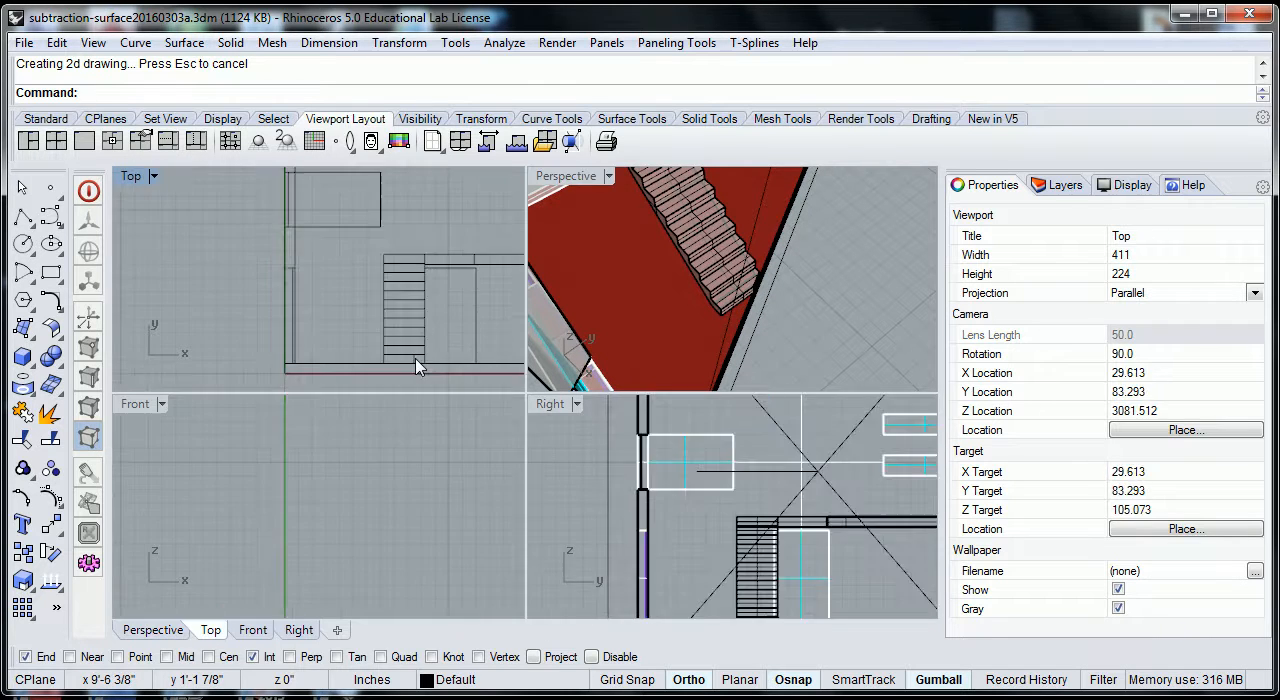
pyautogui.scroll(3, 425, 360)
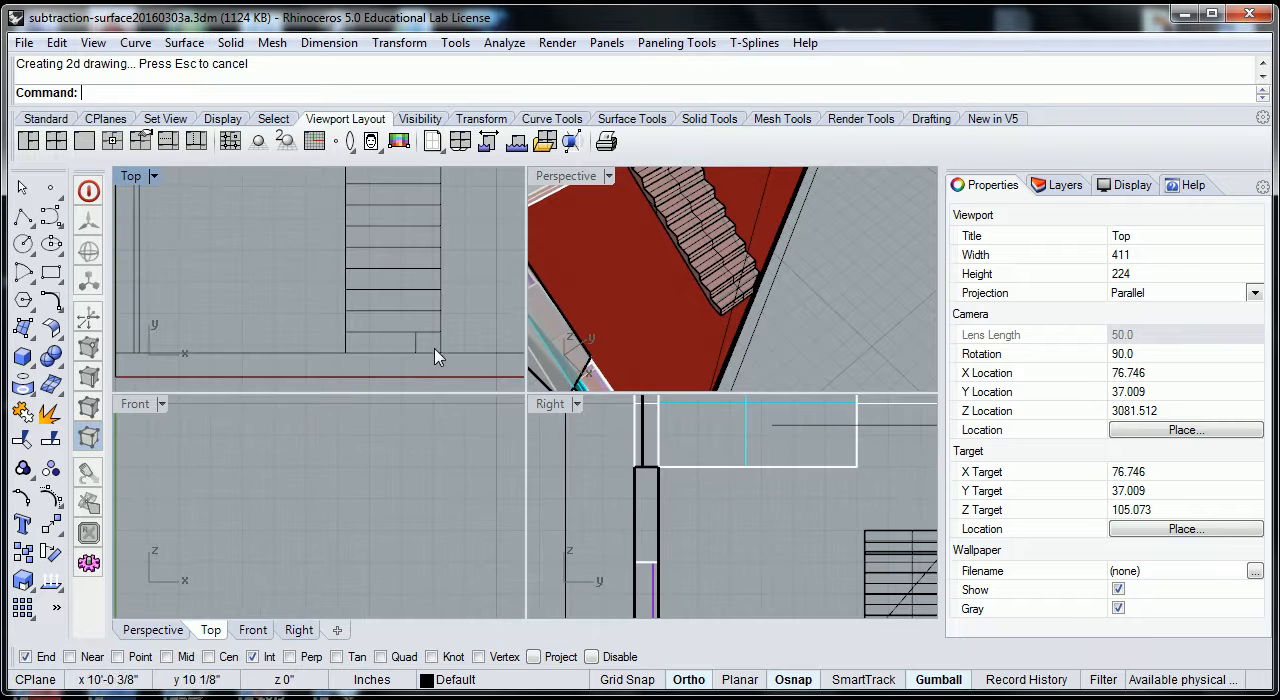
pyautogui.scroll(4, 430, 355)
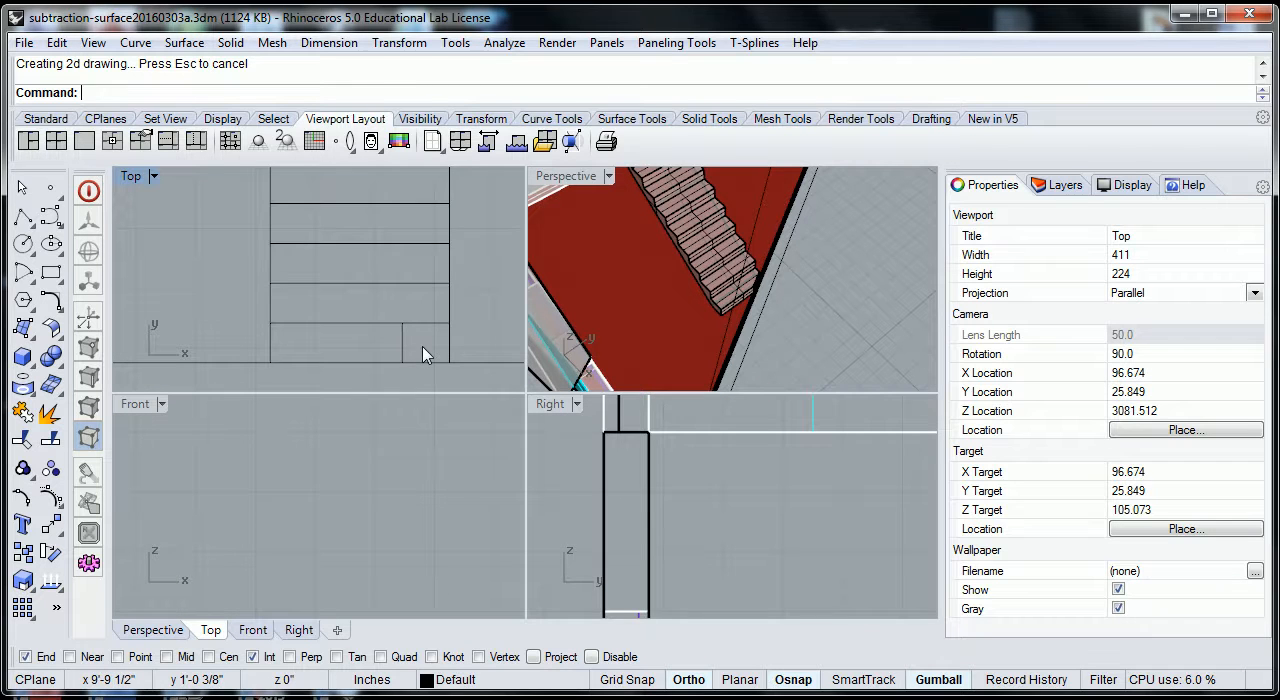
pyautogui.scroll(-10, 423, 355)
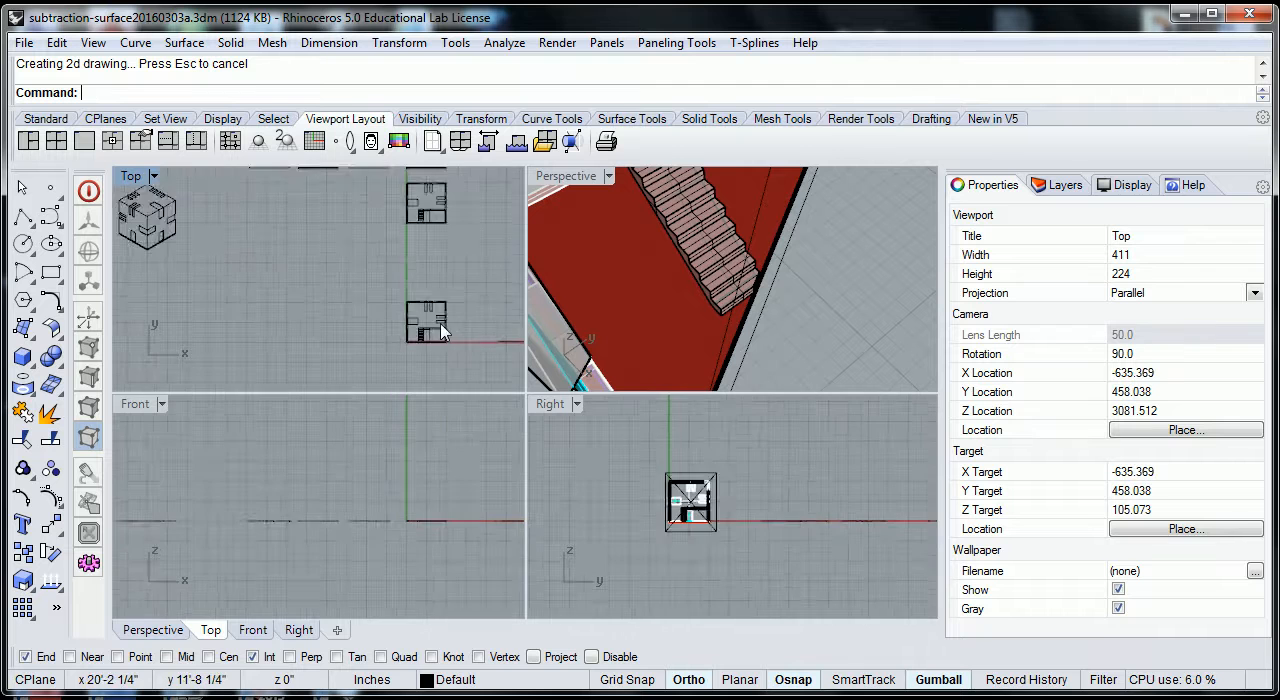
pyautogui.scroll(8, 423, 263)
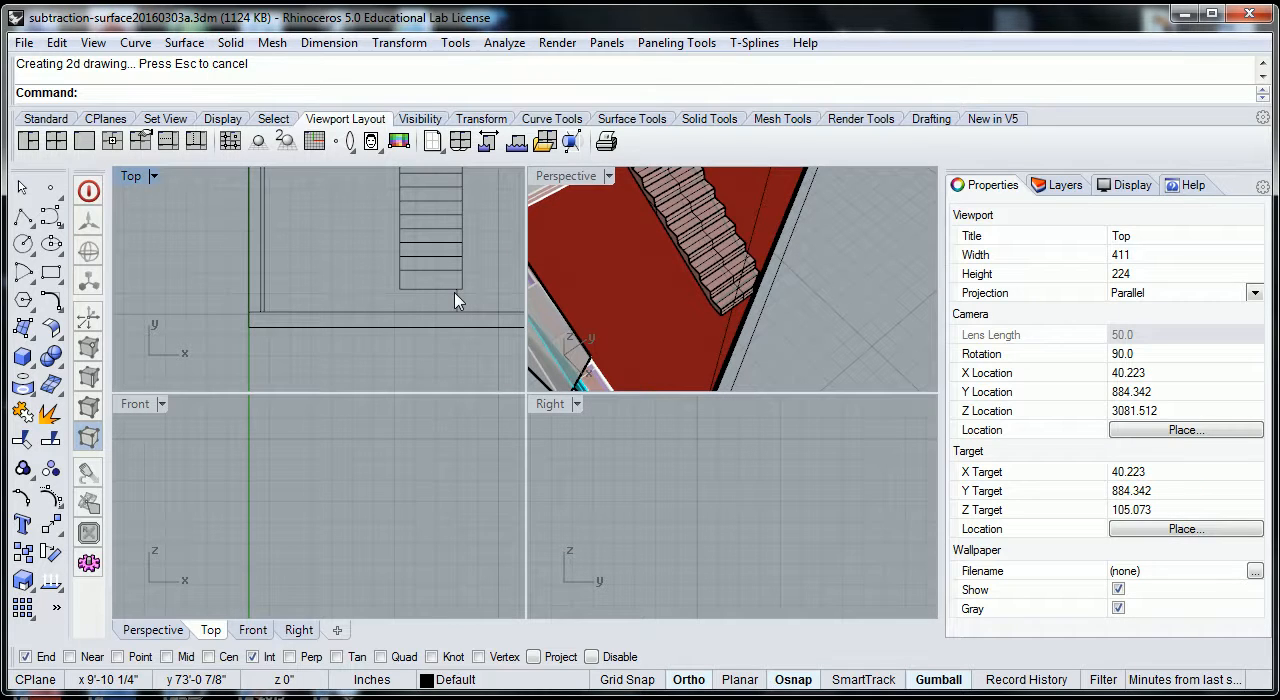
pyautogui.scroll(-8, 425, 305)
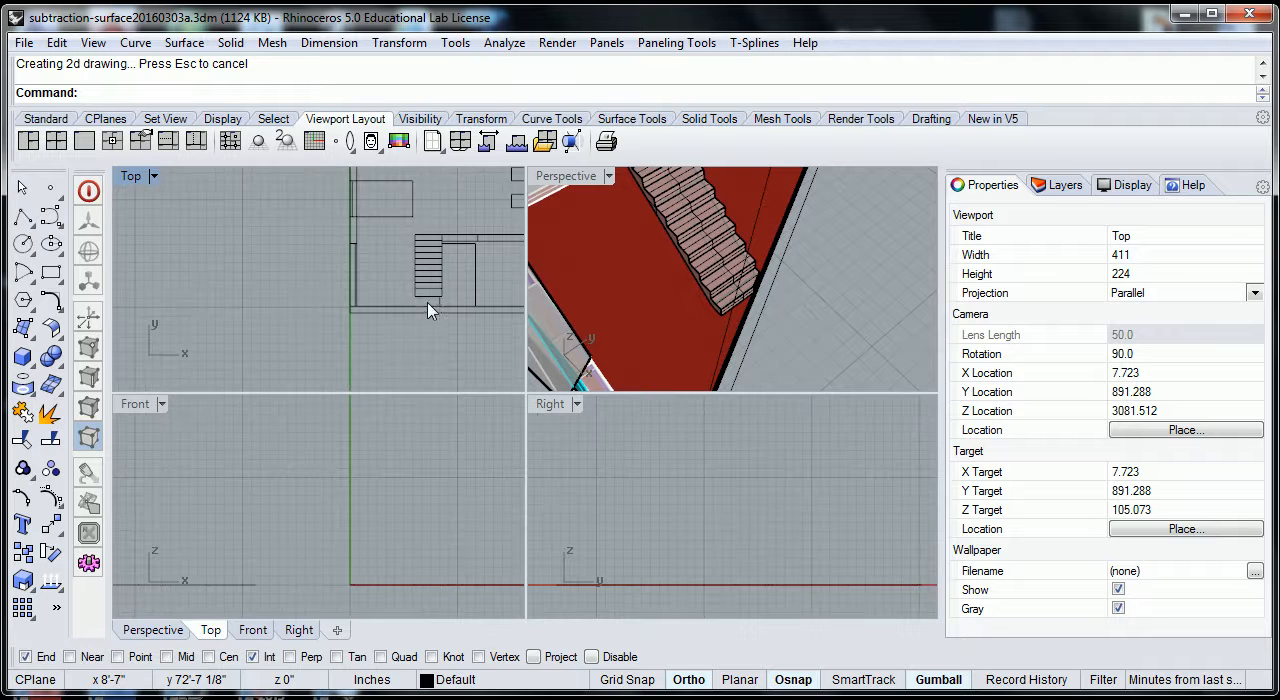
pyautogui.scroll(-4, 437, 285)
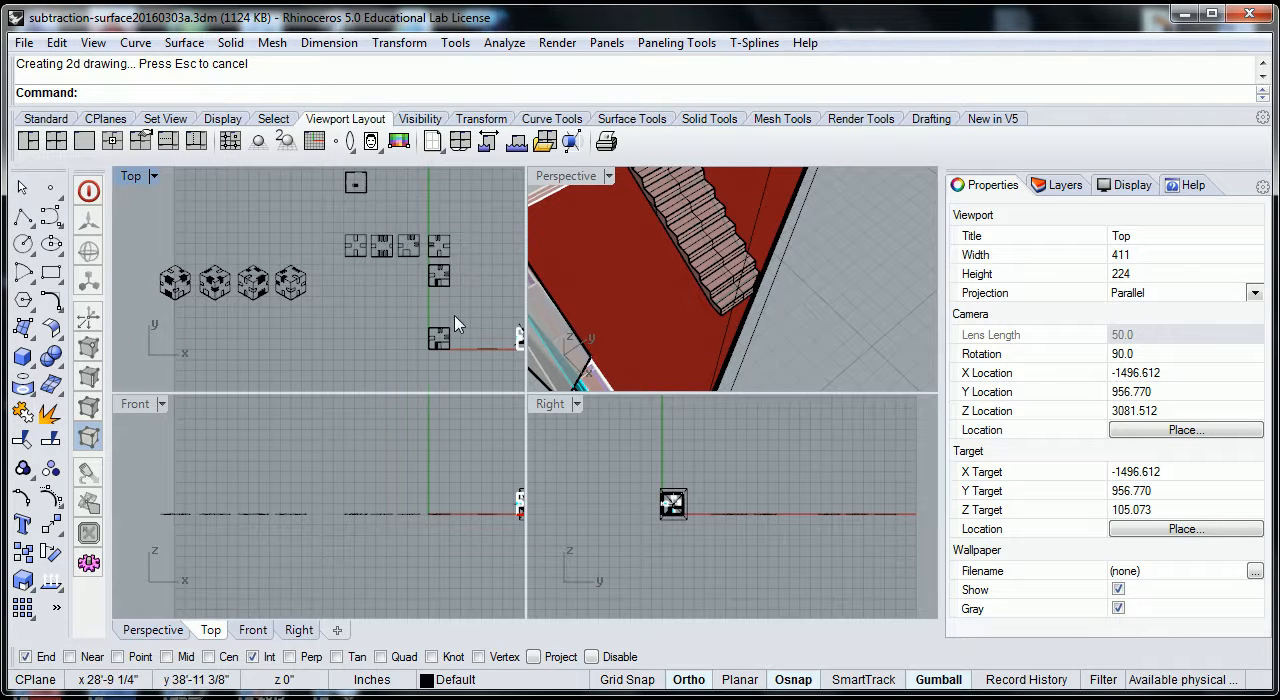
# Delete the diagonal section drawing in the Top view and the rotated clipping plane in Perspective.
pyautogui.press('Delete')
pyautogui.moveTo(680, 300); pyautogui.dragTo(770, 243, button='right')
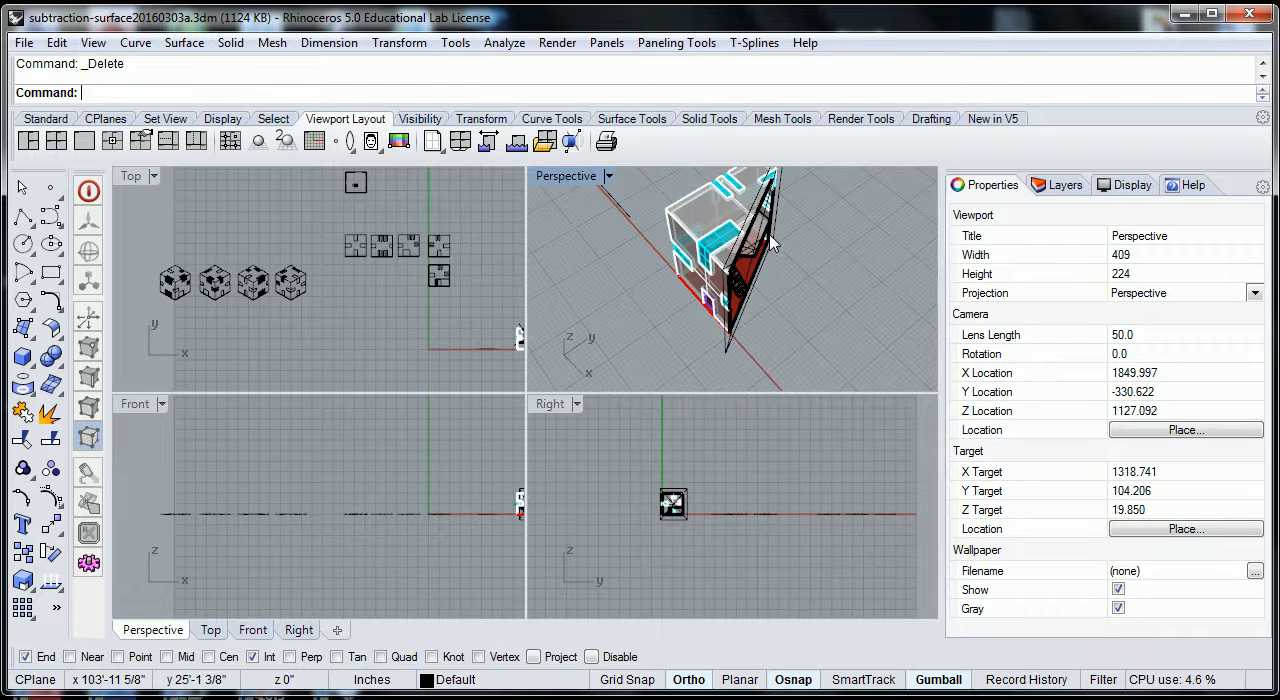
pyautogui.click(728, 356)
pyautogui.press('Delete')
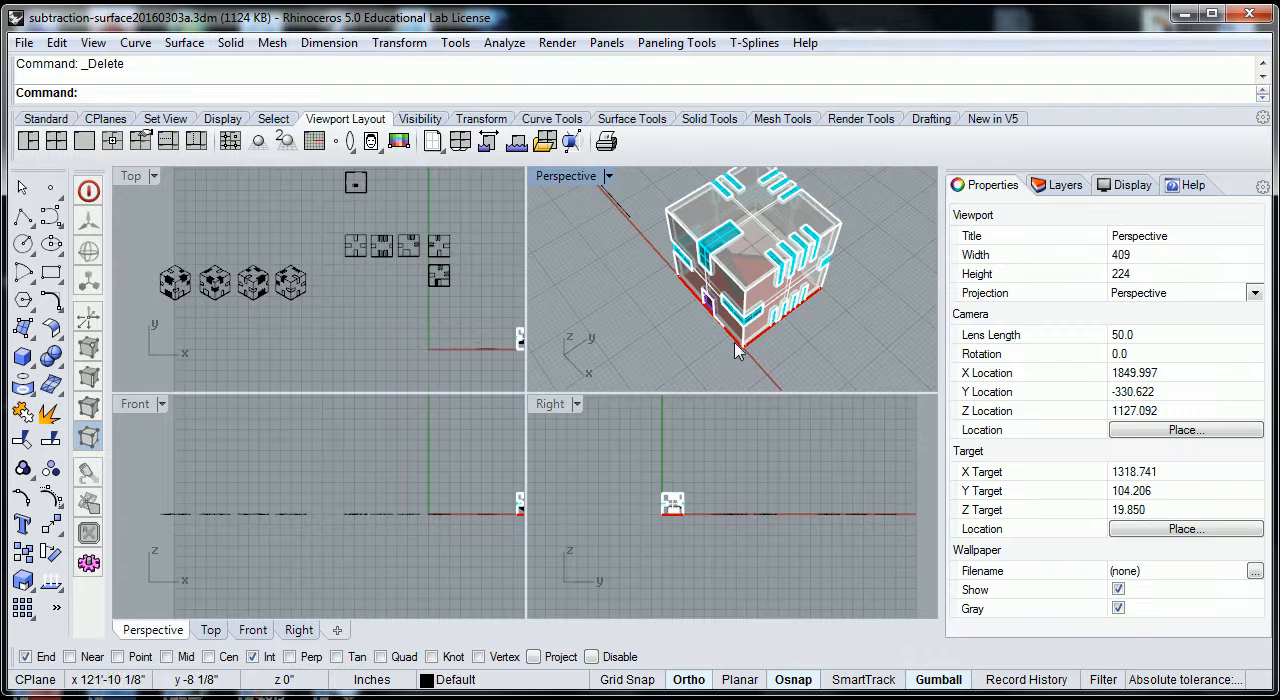
# Frame the house in the Front view with the Top and Right views aligned to it, and examine the staircase.
pyautogui.scroll(-4, 713, 350)
pyautogui.keyDown('shift'); pyautogui.moveTo(648, 344); pyautogui.dragTo(620, 340, button='right'); pyautogui.keyUp('shift')
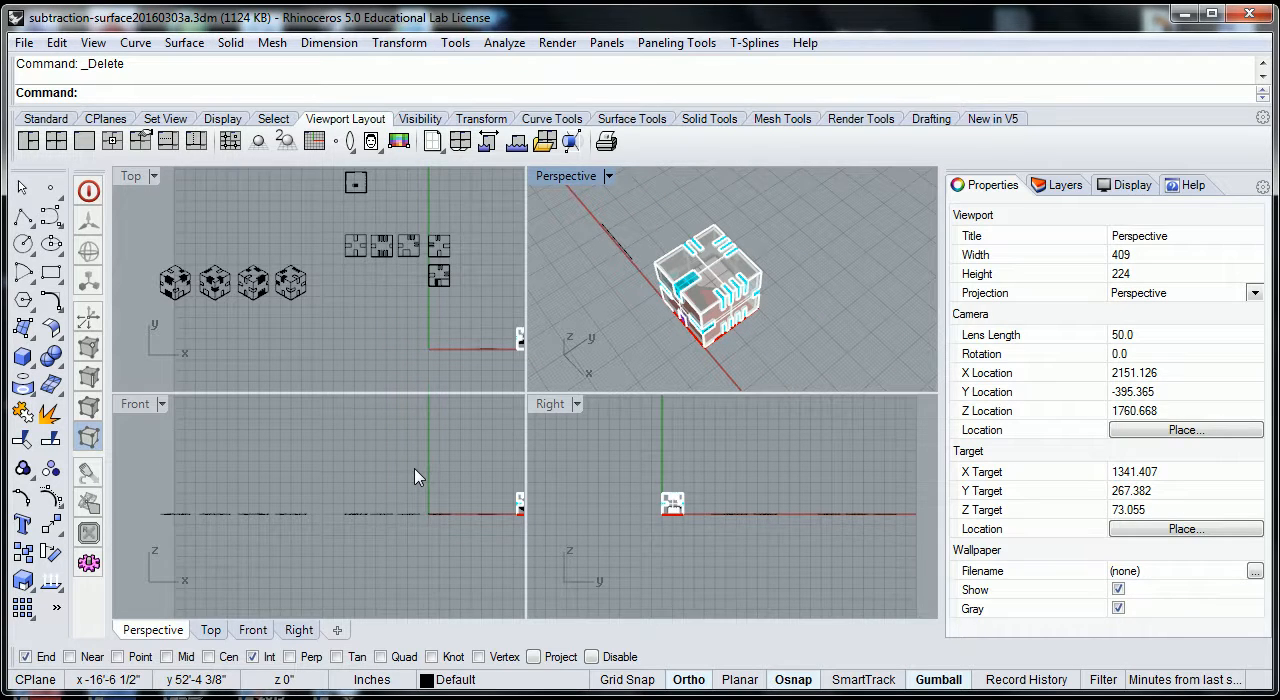
pyautogui.scroll(-1, 416, 477)
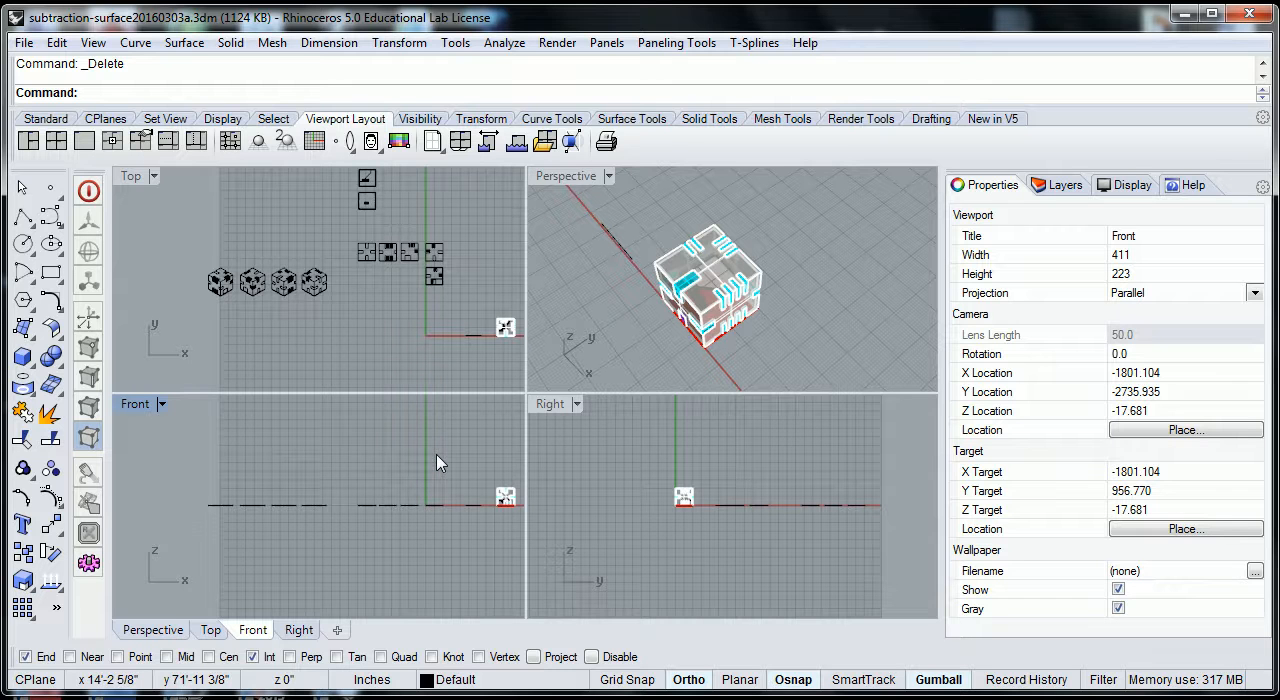
pyautogui.moveTo(441, 463); pyautogui.dragTo(314, 451, button='right')
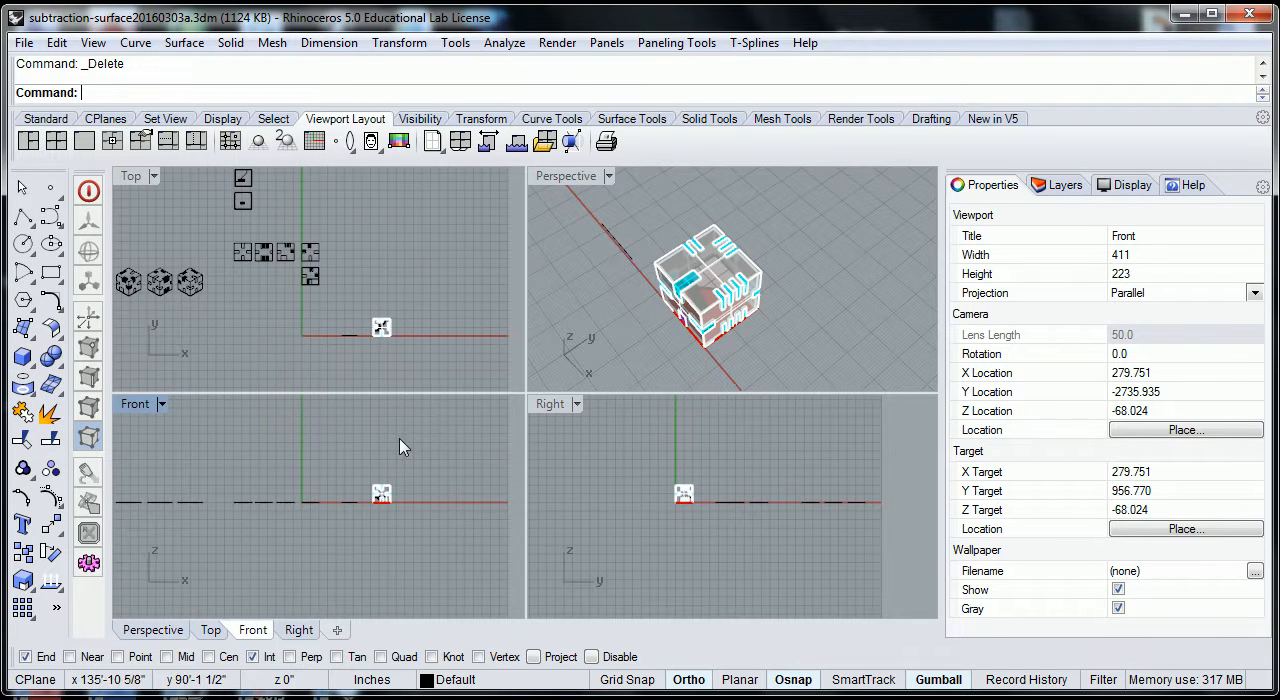
pyautogui.scroll(3, 380, 500)
pyautogui.scroll(5, 388, 500)
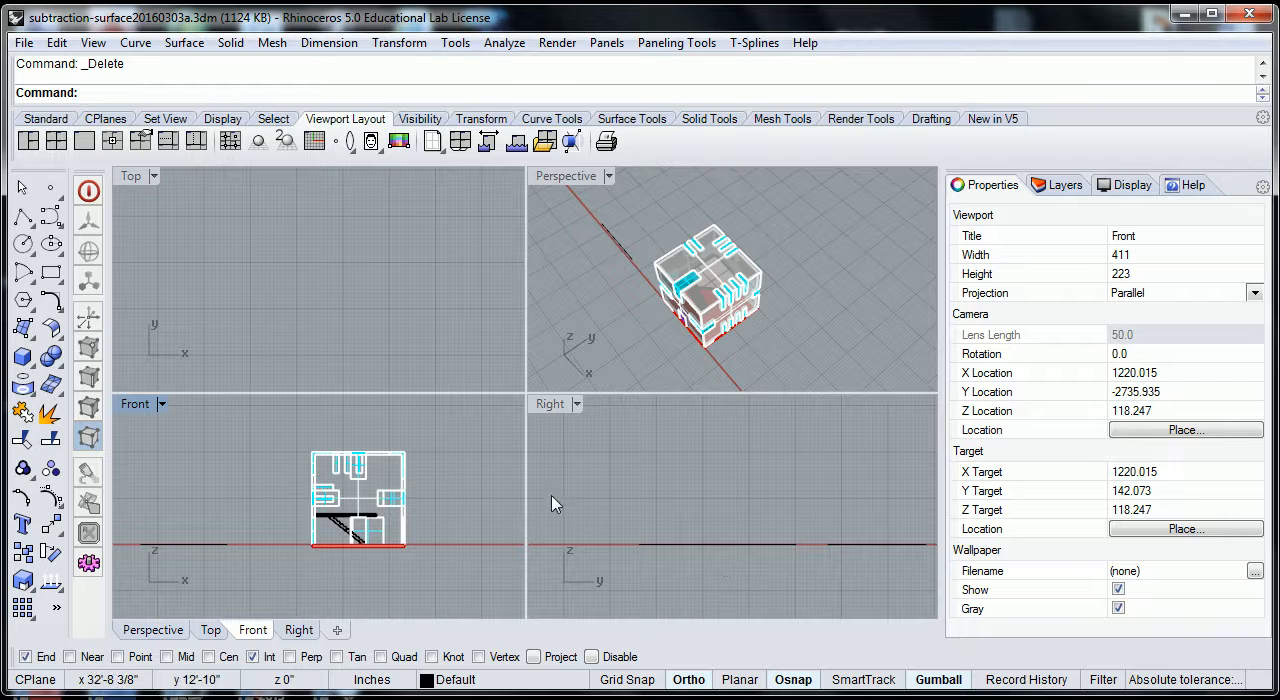
pyautogui.hotkey('ctrl', 'shift', 'e')
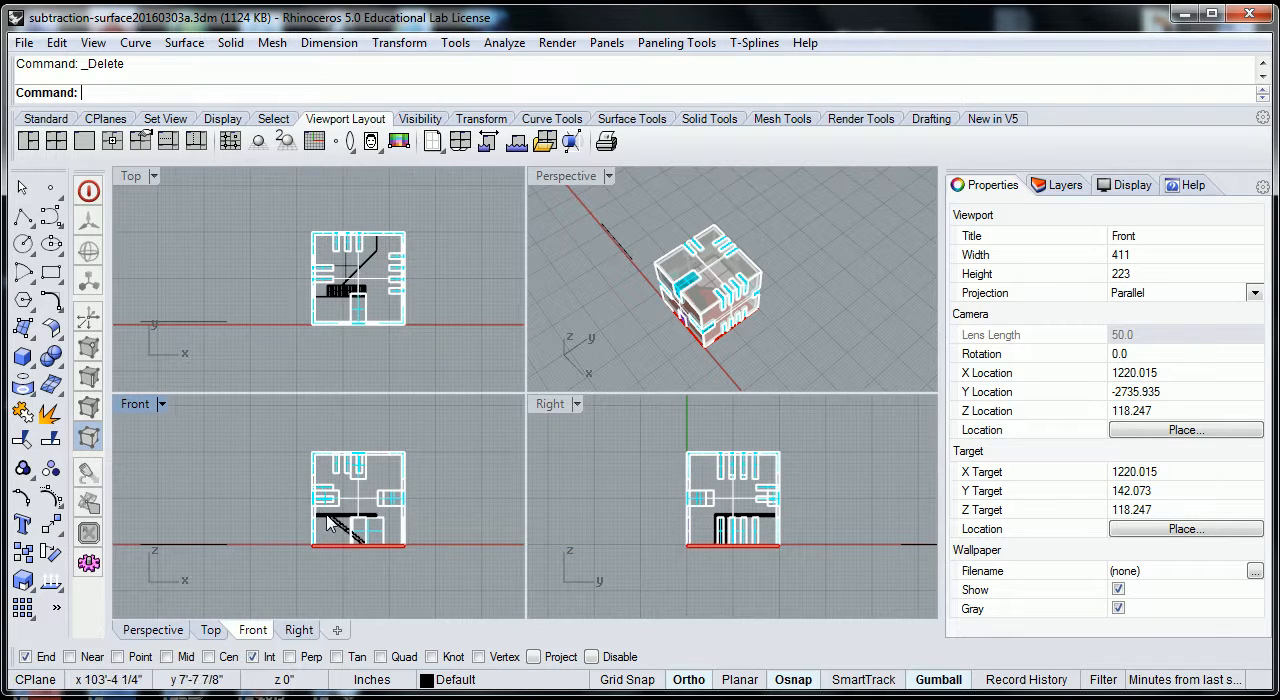
pyautogui.scroll(2, 324, 522)
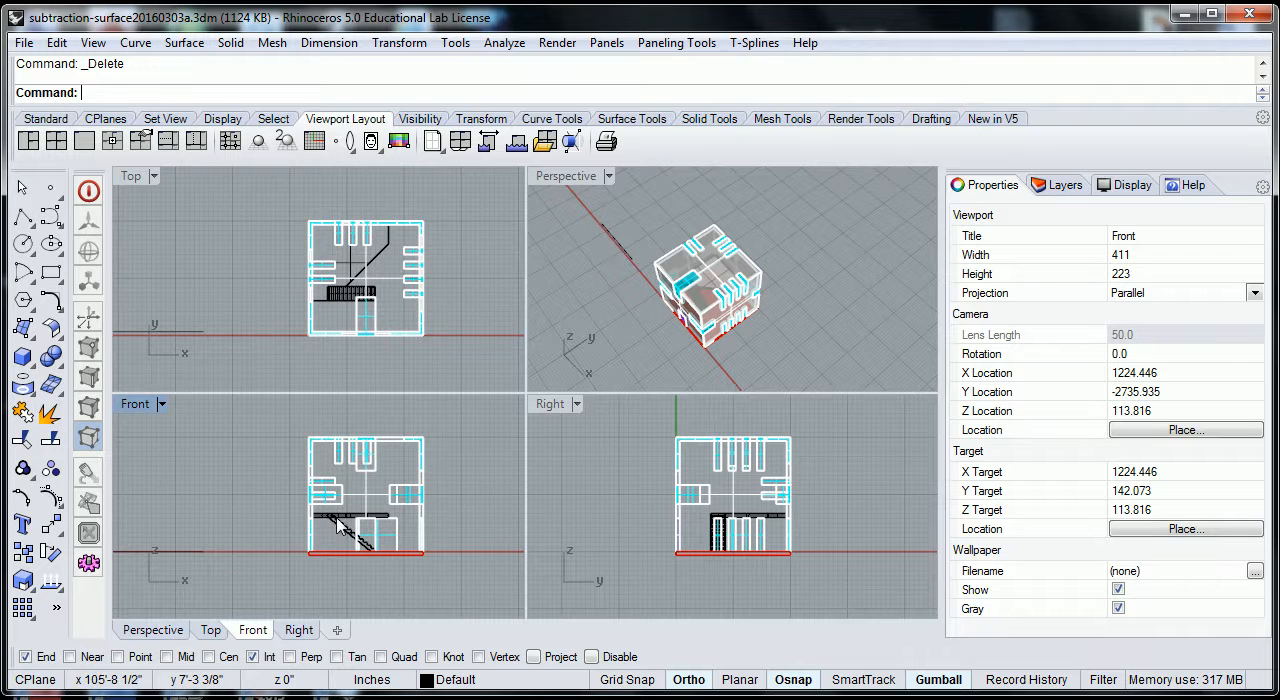
pyautogui.scroll(3, 338, 527)
pyautogui.scroll(-5, 421, 578)
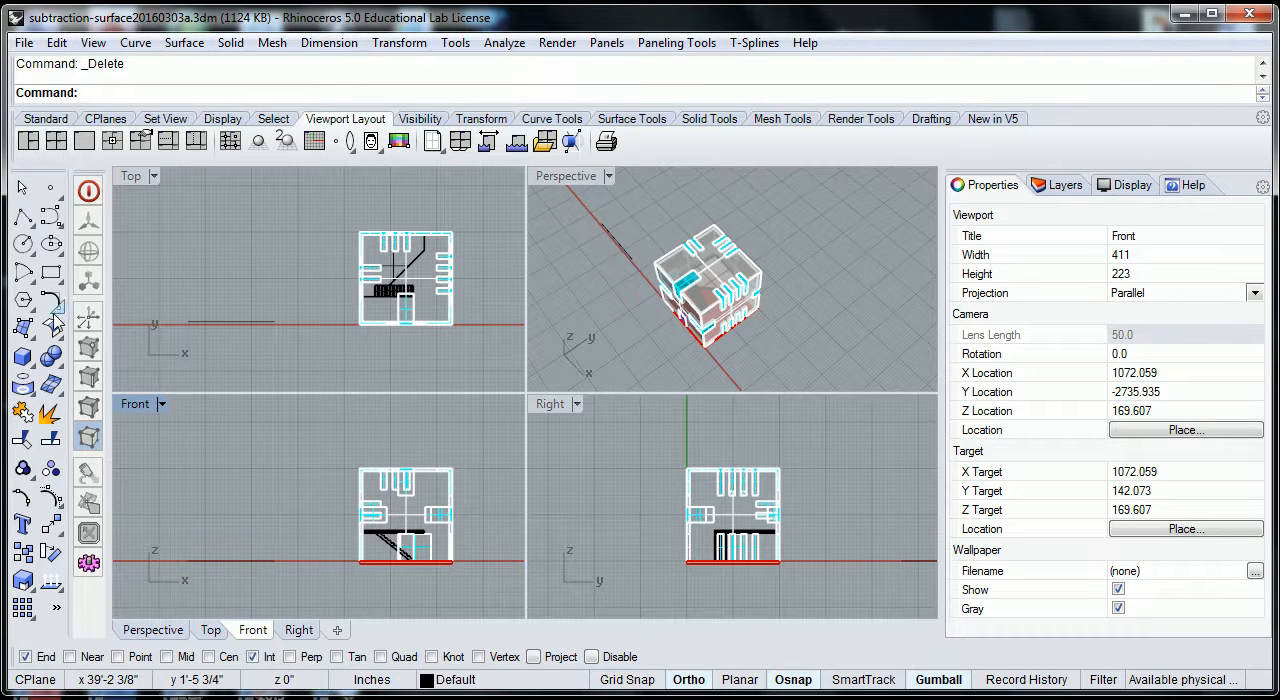
# Draw a rectangular clipping plane about 29 ft square in the Front view, enclosing the whole house.
pyautogui.write('ClippingPlane')
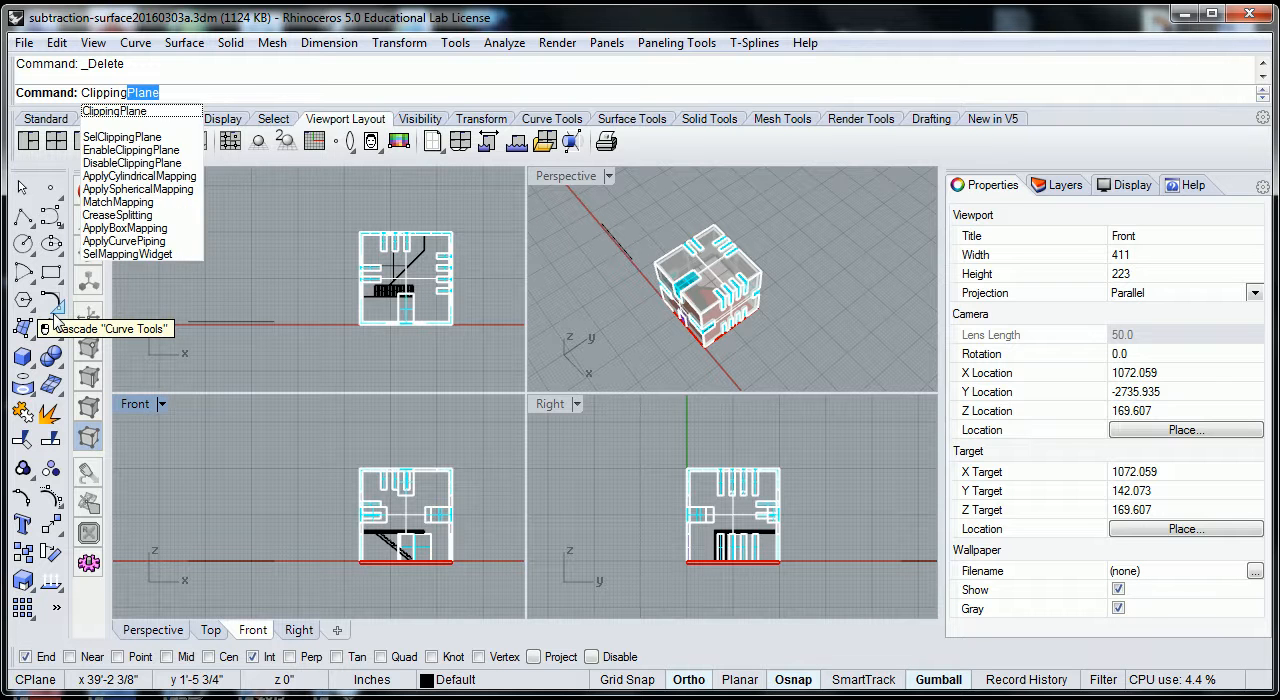
pyautogui.press('Return')
pyautogui.scroll(4, 375, 495)
pyautogui.scroll(-6, 400, 500)
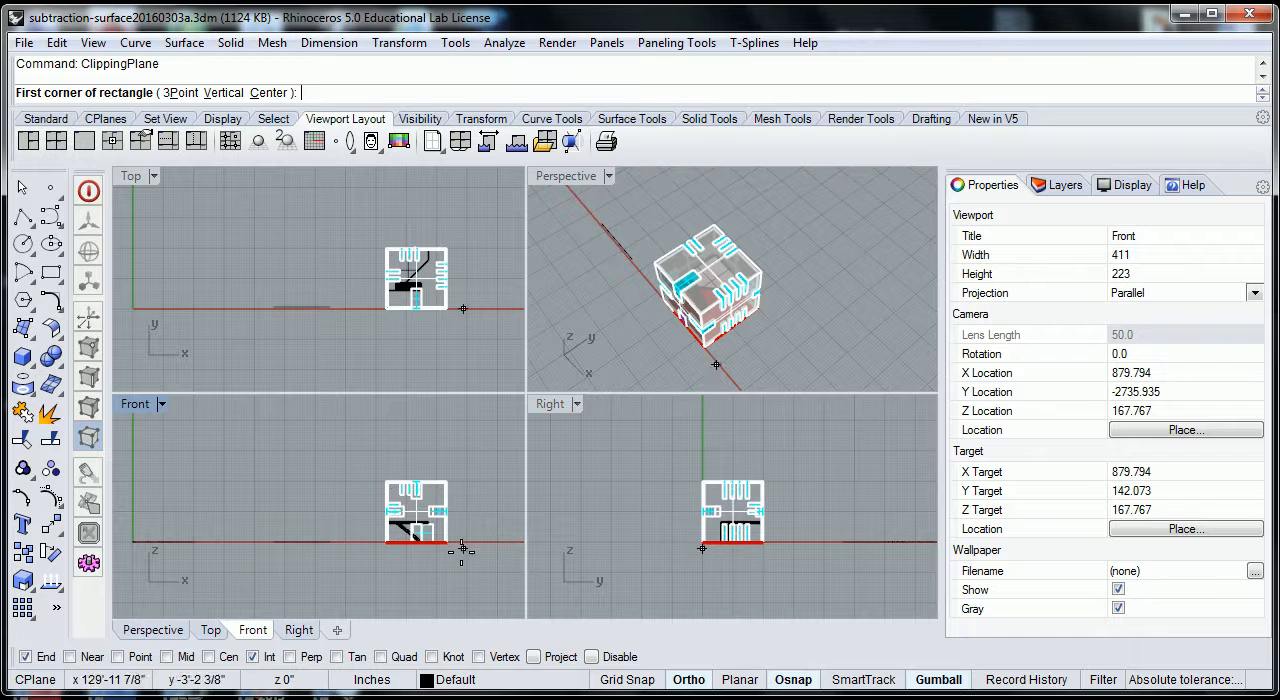
pyautogui.doubleClick(141, 409)
pyautogui.scroll(3, 805, 450)
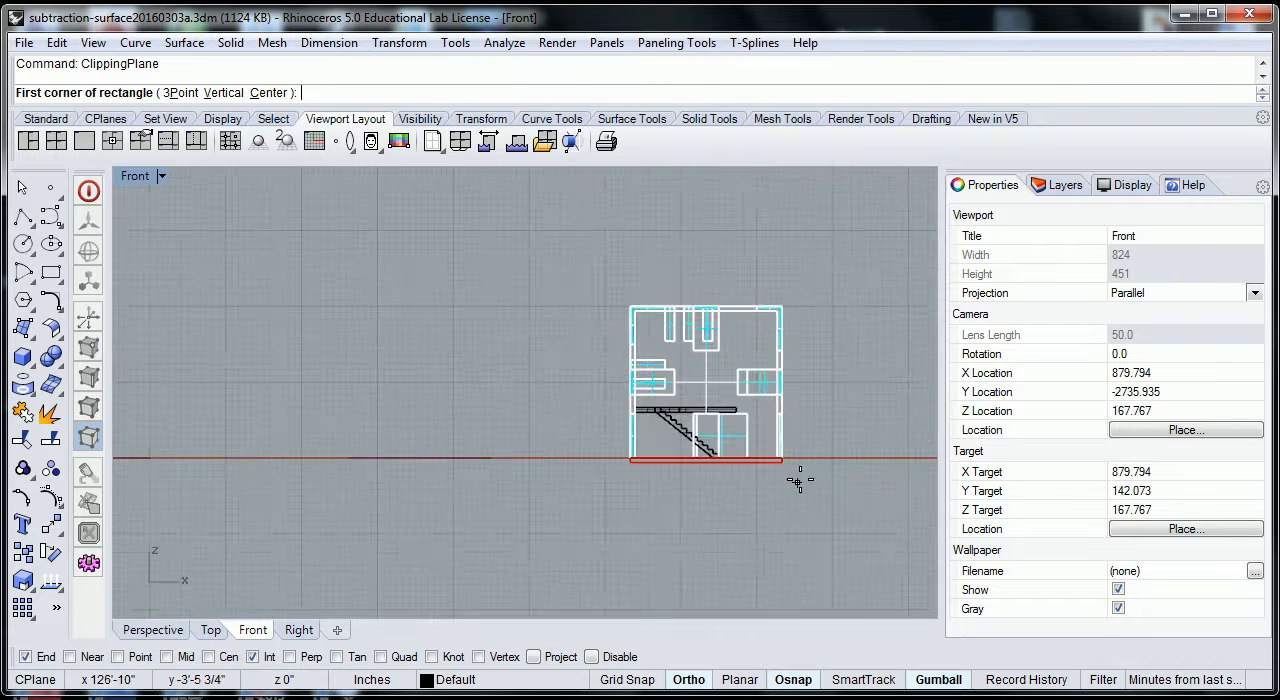
pyautogui.click(513, 210)
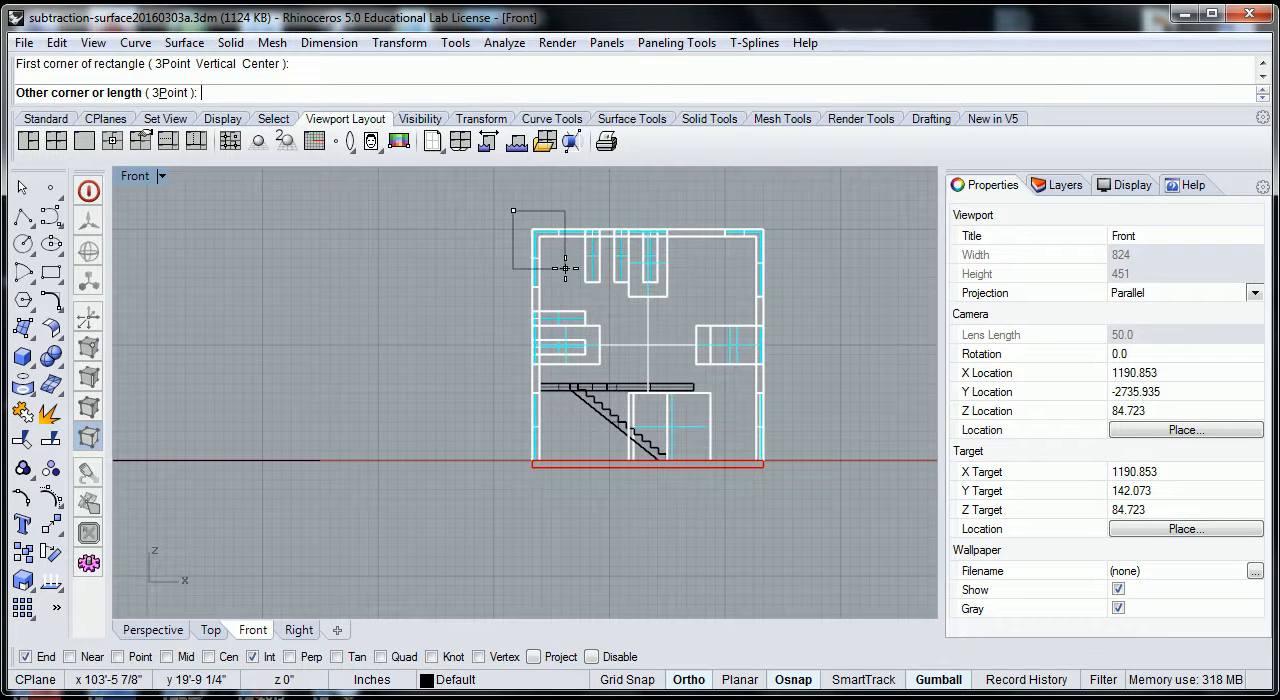
pyautogui.click(792, 491)
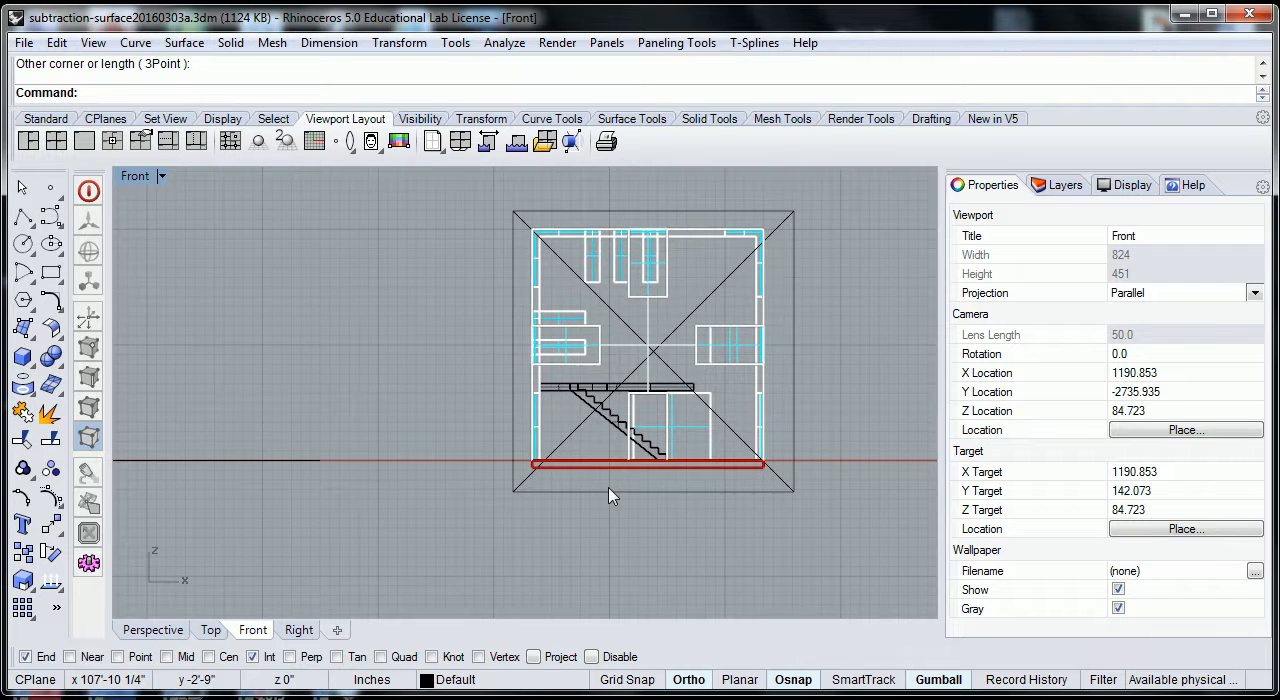
pyautogui.scroll(-4, 612, 498)
pyautogui.doubleClick(140, 177)
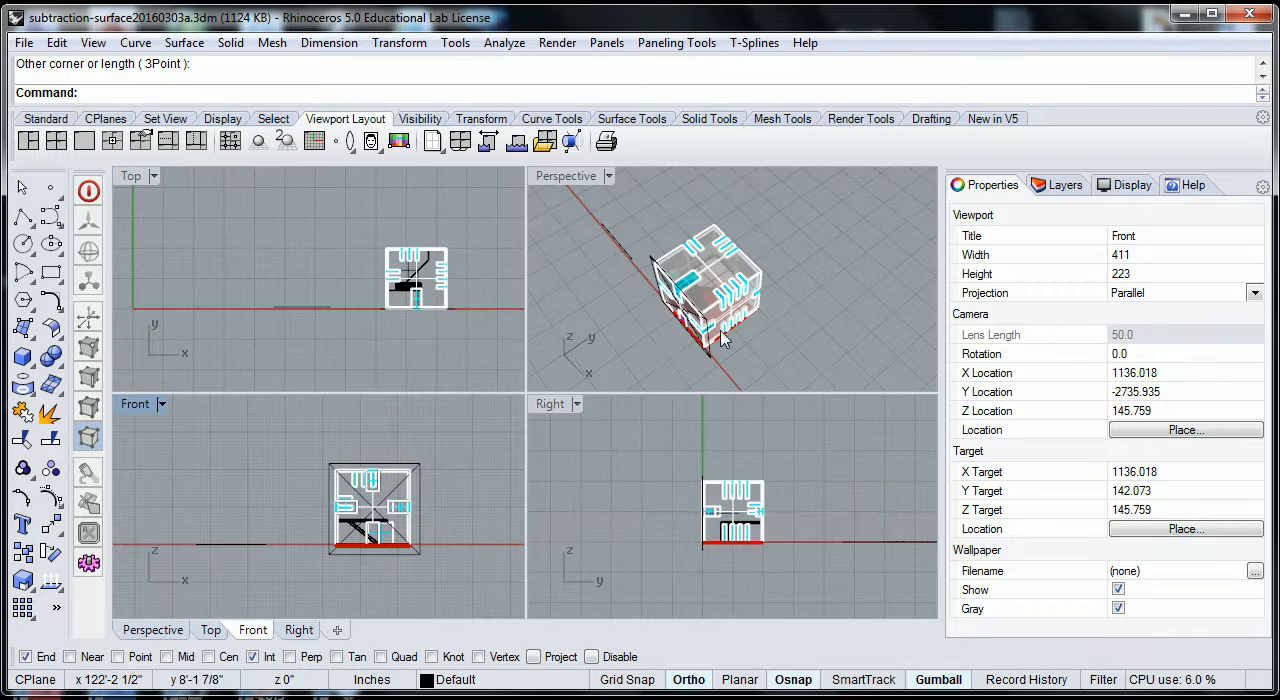
# Move the new clipping plane along the Y axis from the house's front face into the building.
pyautogui.scroll(-2, 548, 451)
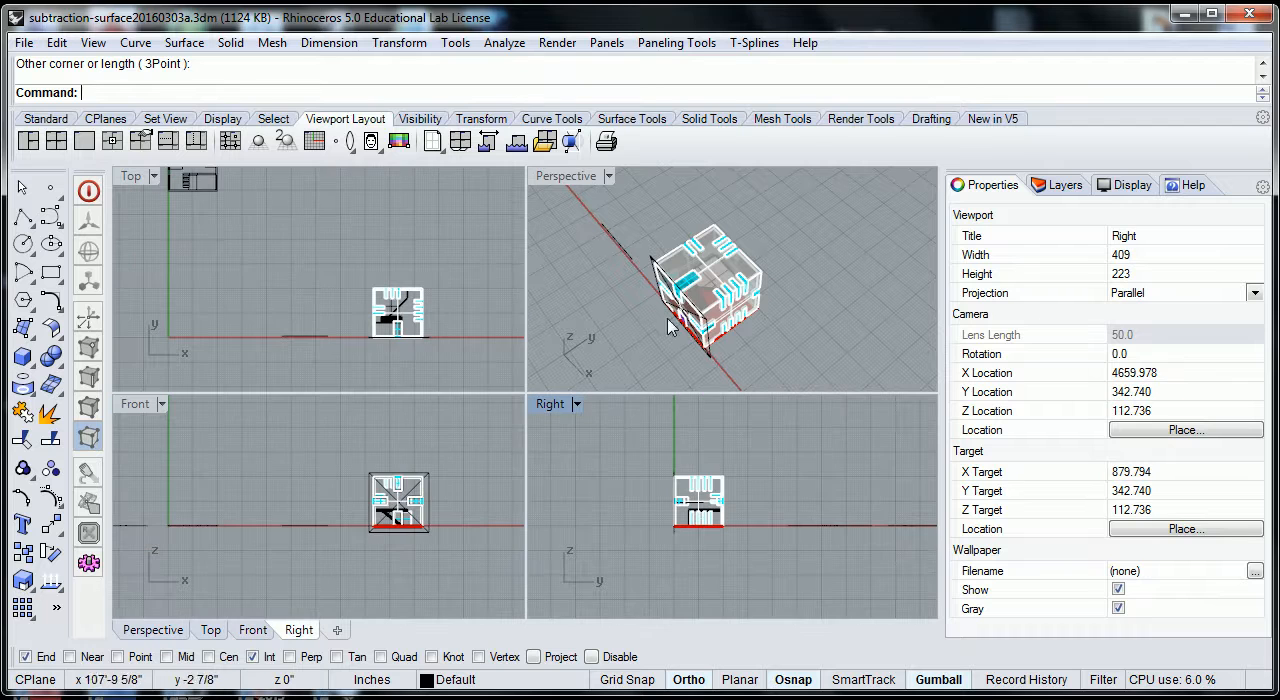
pyautogui.click(710, 358)
pyautogui.moveTo(738, 283); pyautogui.dragTo(755, 266)
pyautogui.scroll(3, 757, 505)
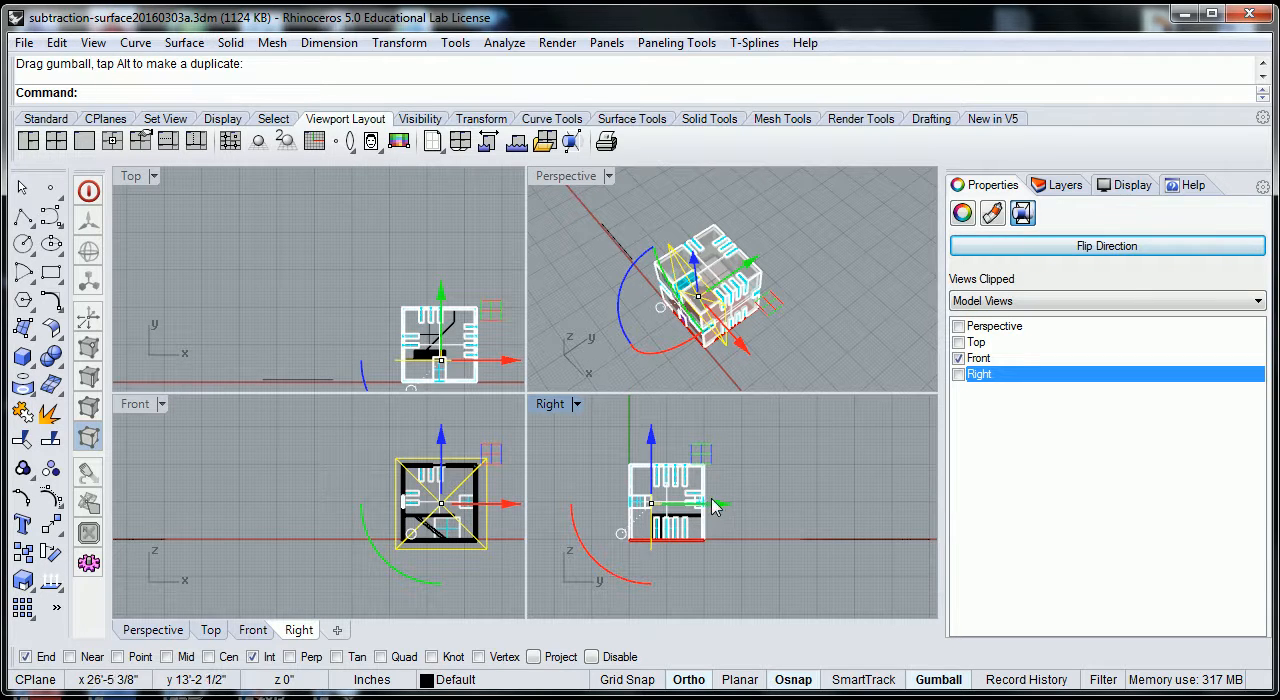
pyautogui.moveTo(718, 510); pyautogui.dragTo(714, 510)
pyautogui.scroll(3, 658, 513)
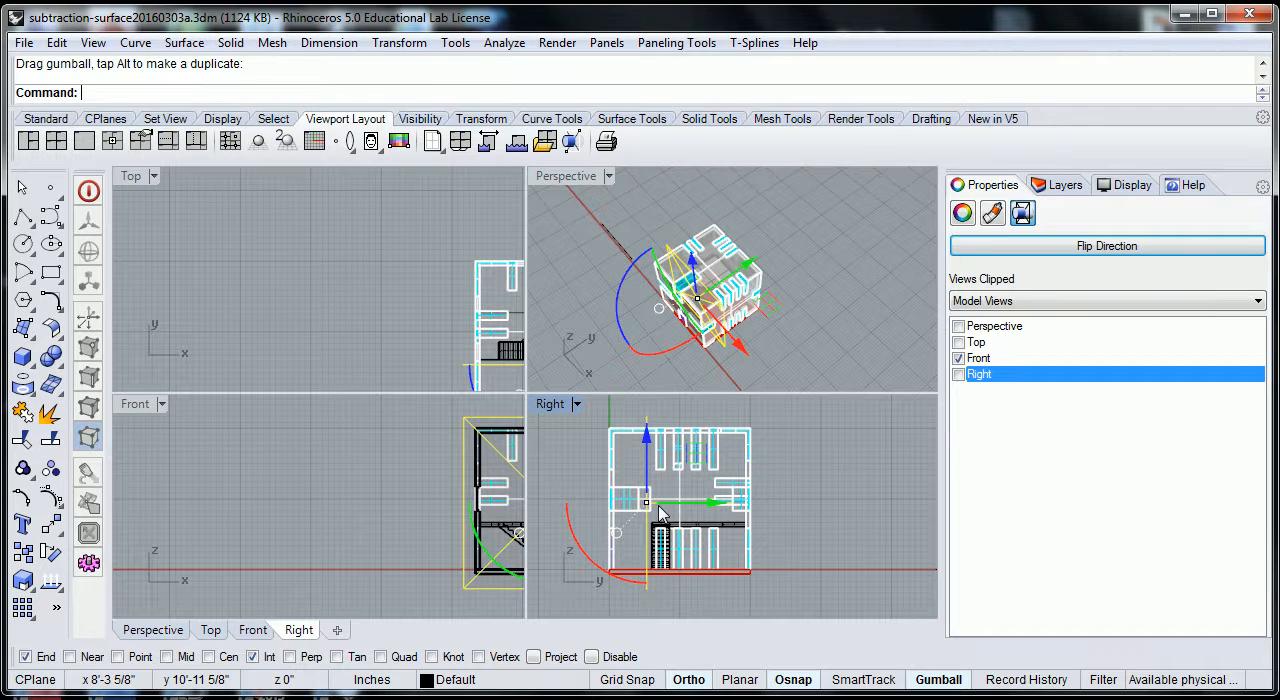
# Make the clipping plane also clip the Perspective, Top and Right views.
pyautogui.click(959, 327)
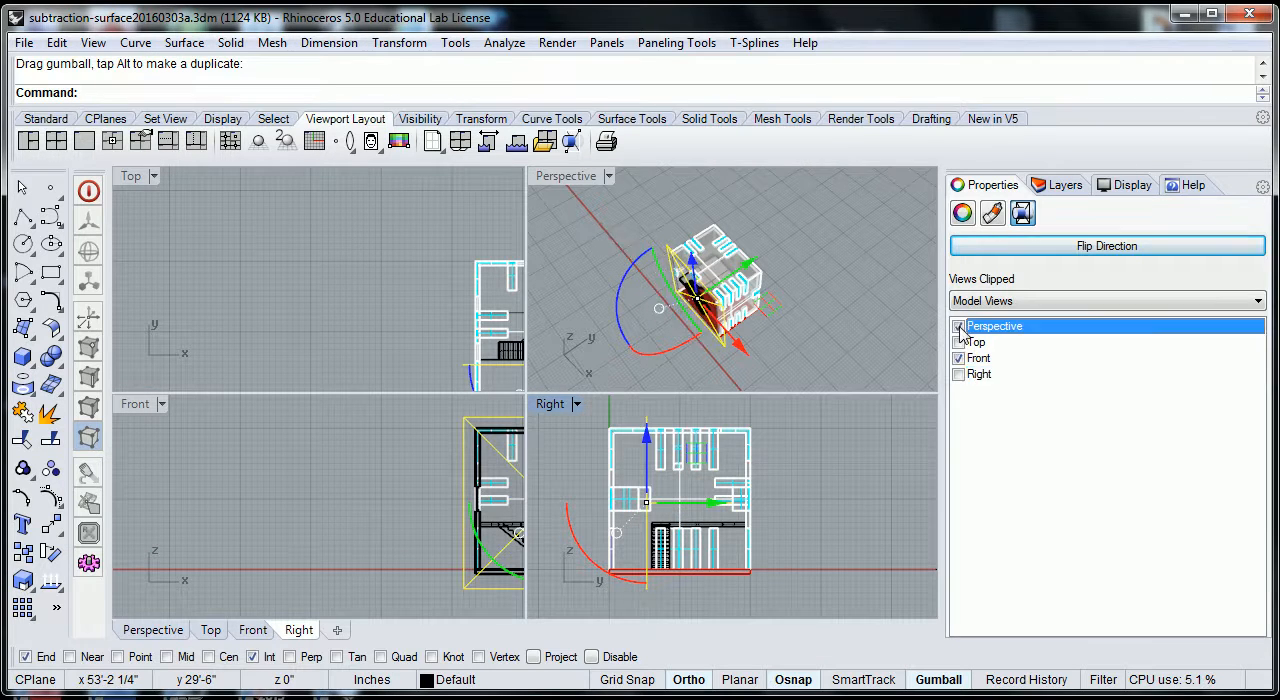
pyautogui.click(960, 341)
pyautogui.click(959, 376)
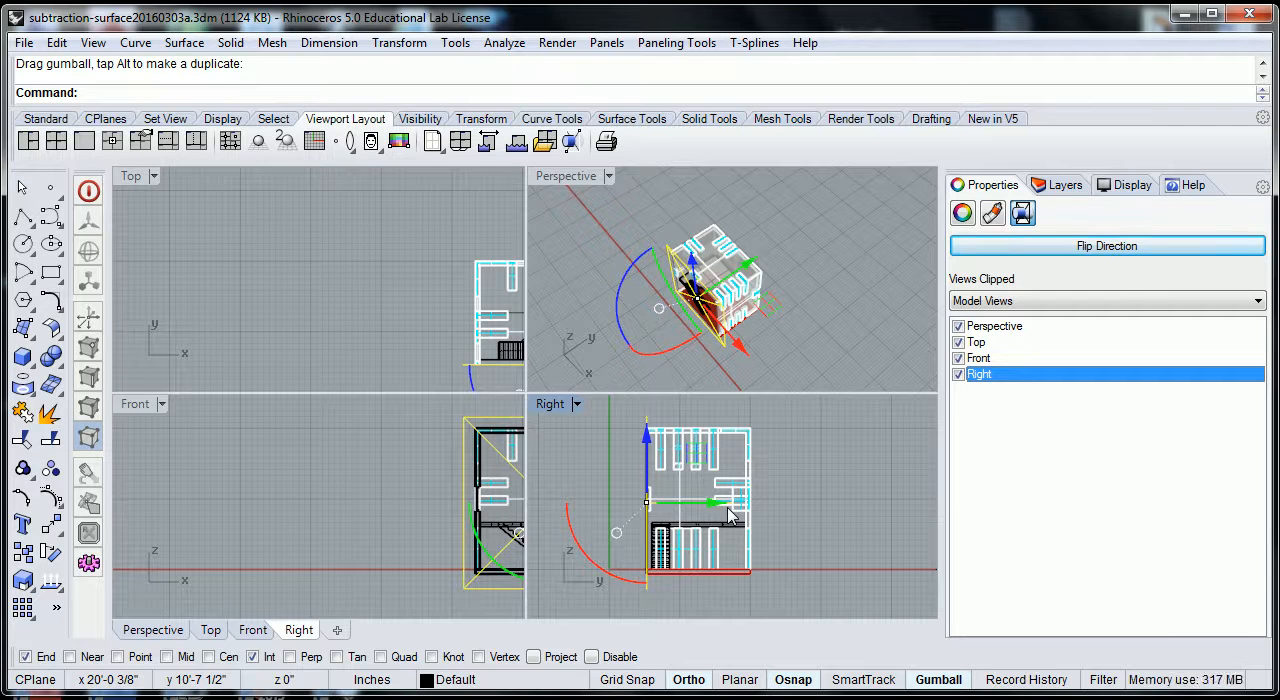
# Move the clipping plane deeper along the Y axis so it cuts through the staircase, and fine-tune its position against the side wall openings.
pyautogui.moveTo(715, 510); pyautogui.dragTo(728, 507)
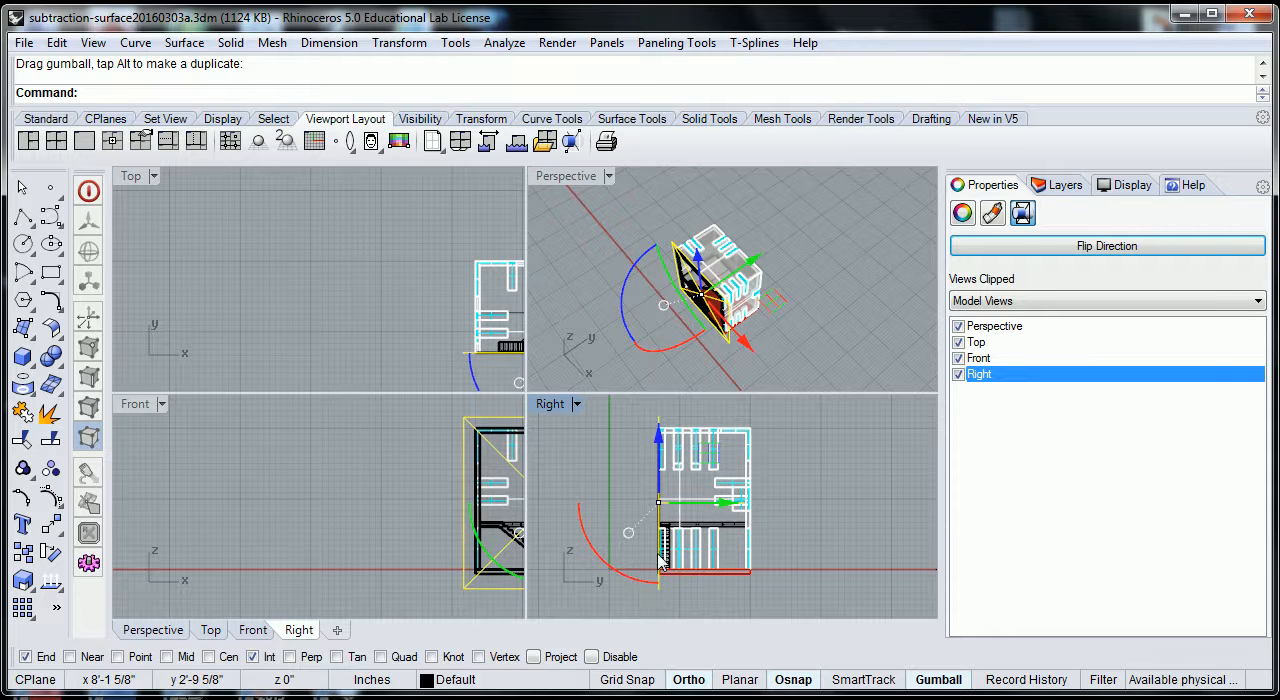
pyautogui.scroll(6, 663, 556)
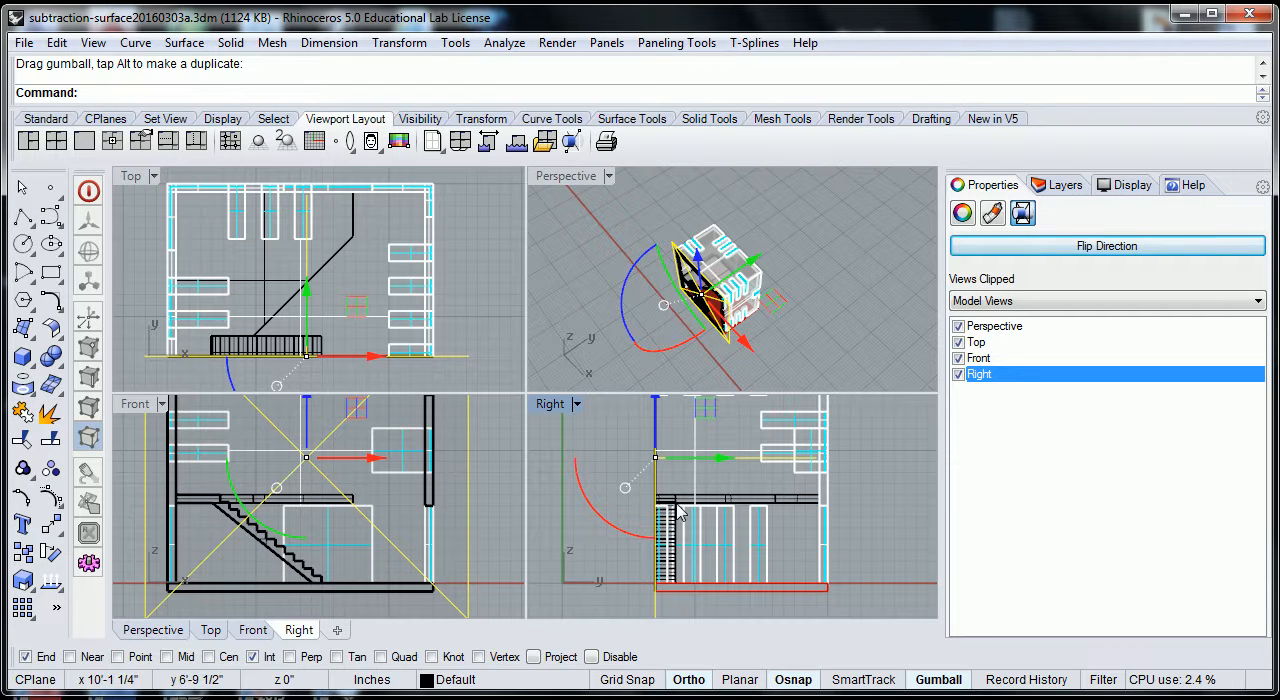
pyautogui.moveTo(791, 341); pyautogui.dragTo(829, 250, button='right')
pyautogui.scroll(1, 750, 265)
pyautogui.scroll(2, 750, 265)
pyautogui.scroll(6, 700, 283)
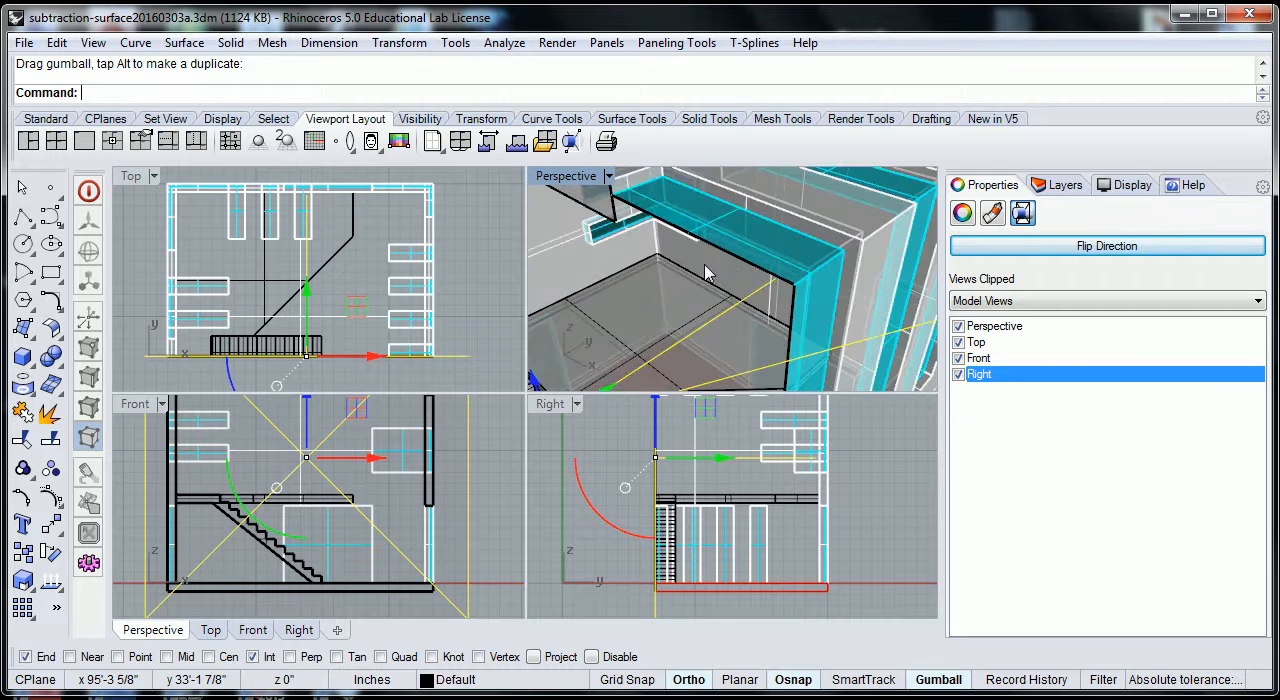
pyautogui.scroll(-5, 793, 325)
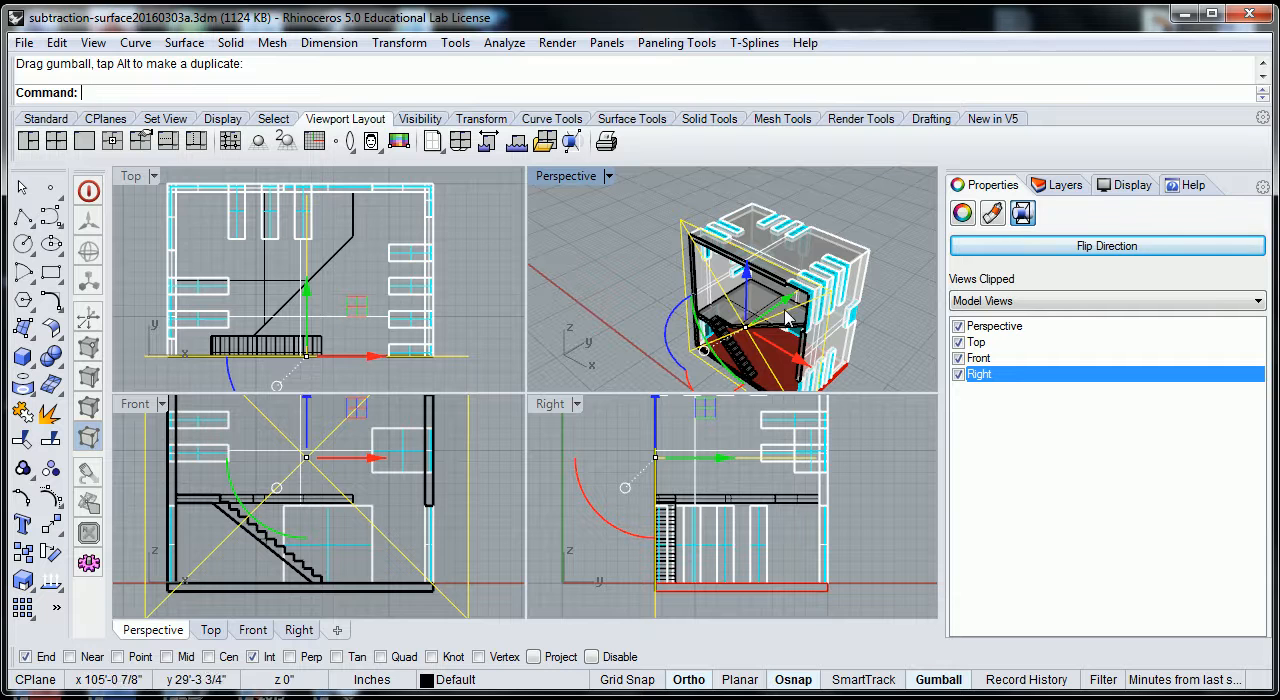
pyautogui.scroll(6, 788, 307)
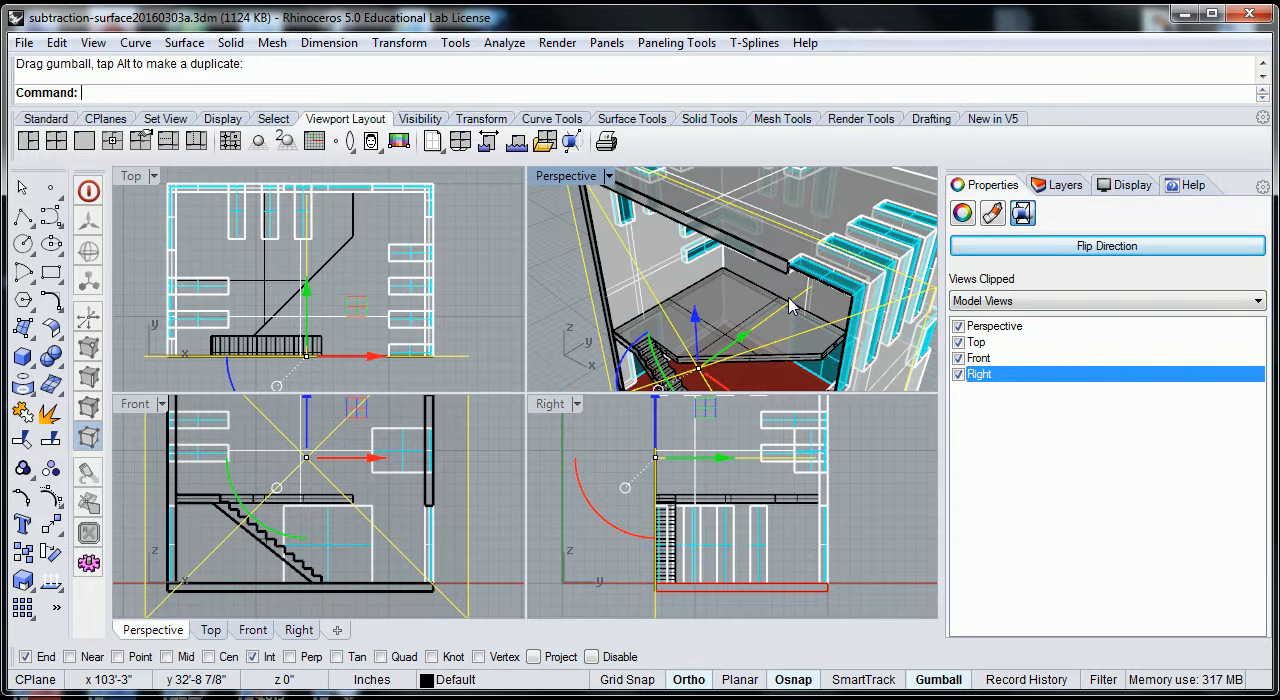
pyautogui.moveTo(745, 341); pyautogui.dragTo(748, 340)
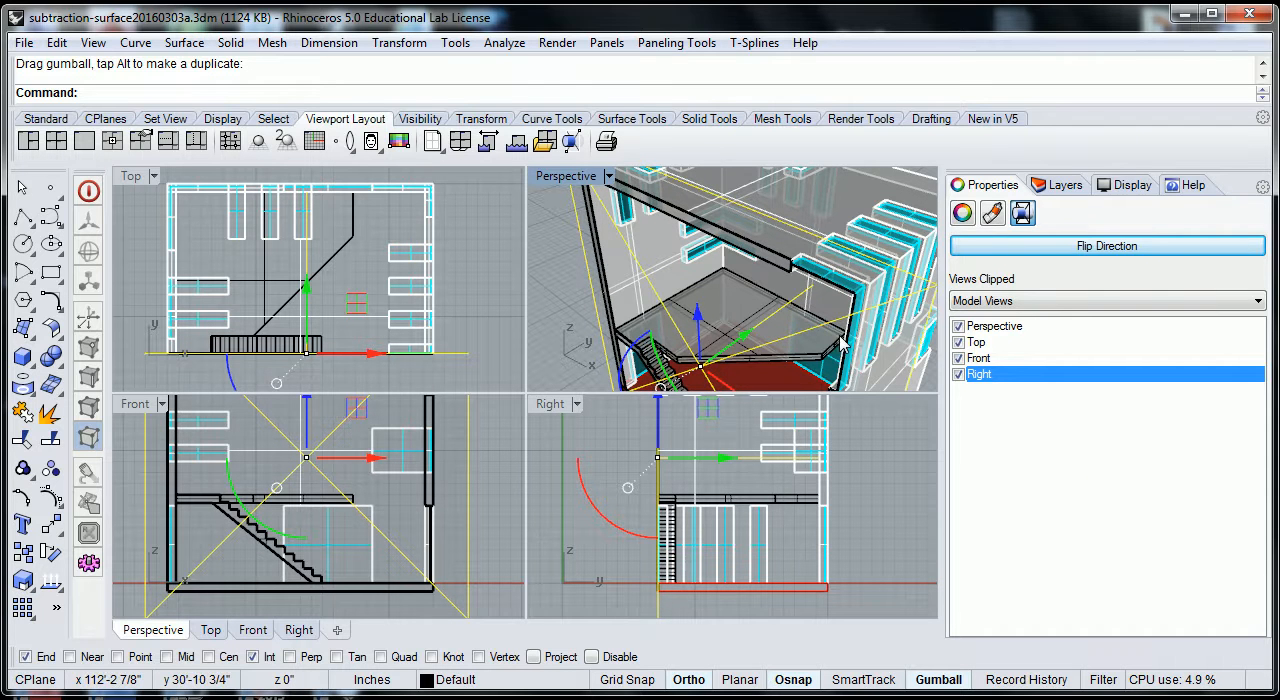
# Examine the cut staircase, floor slab and wall openings in Perspective, and compare them with the clipped house in the Front view.
pyautogui.scroll(-4, 848, 336)
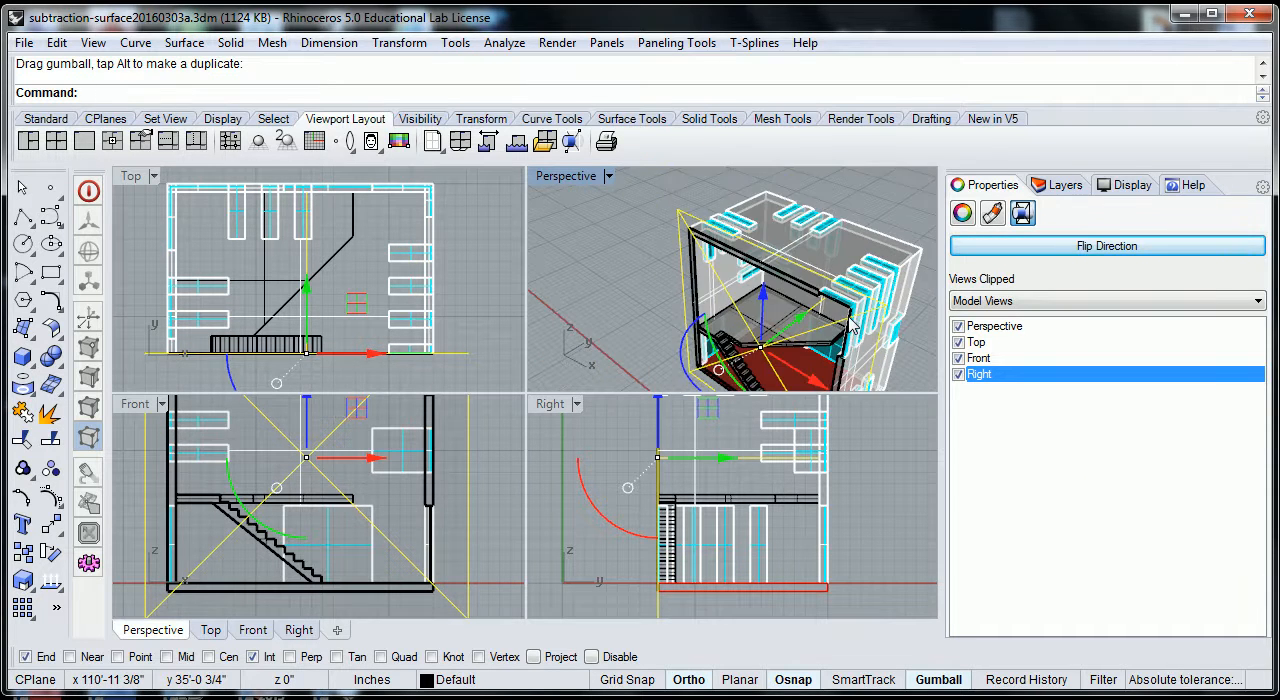
pyautogui.scroll(-2, 818, 337)
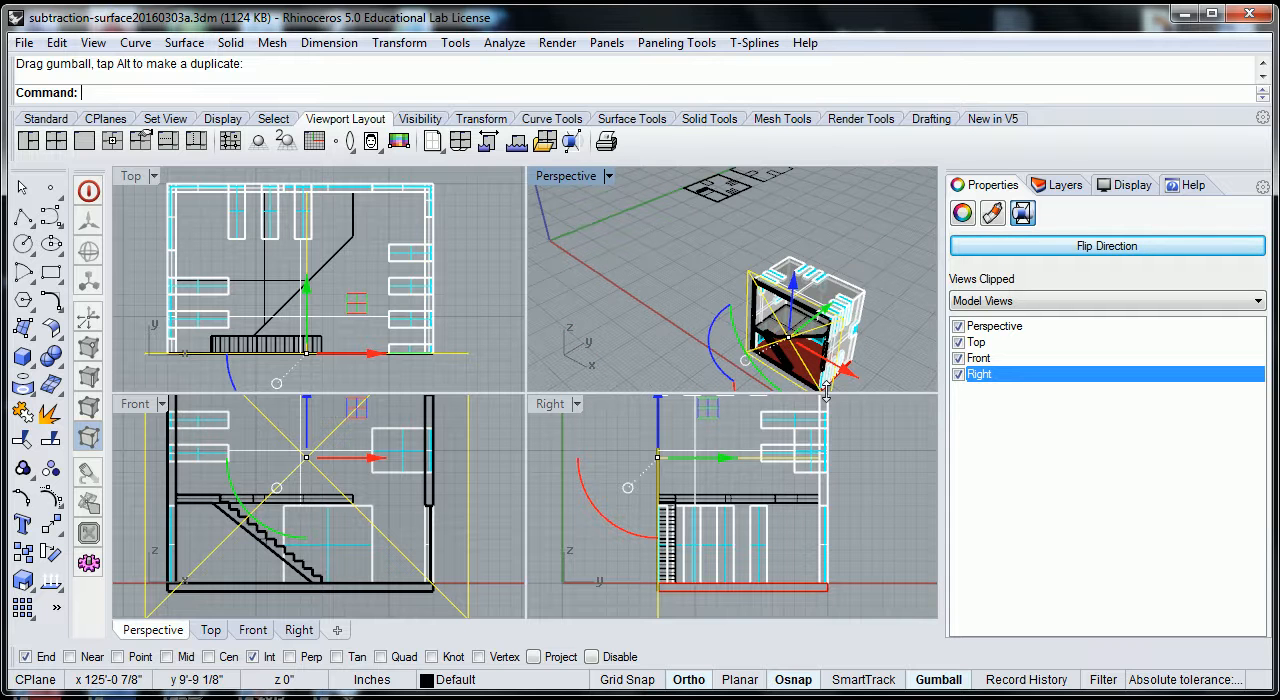
pyautogui.keyDown('shift'); pyautogui.moveTo(891, 340); pyautogui.dragTo(869, 283, button='right'); pyautogui.keyUp('shift')
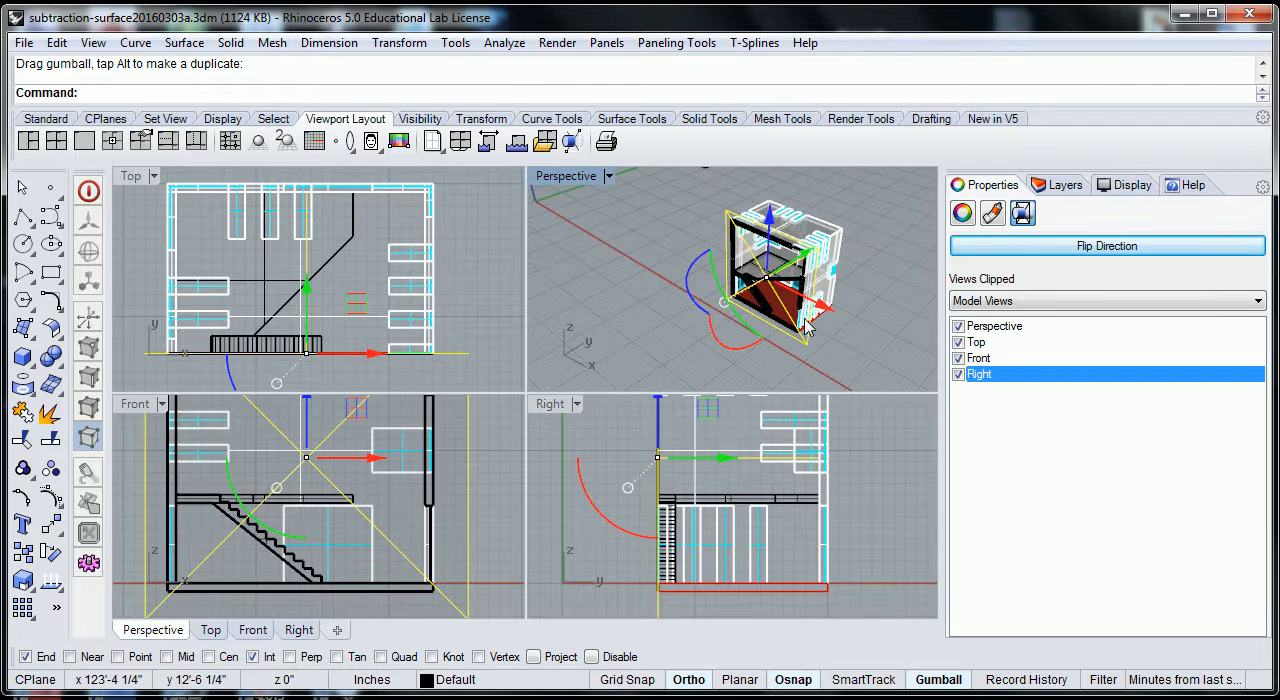
pyautogui.scroll(6, 805, 318)
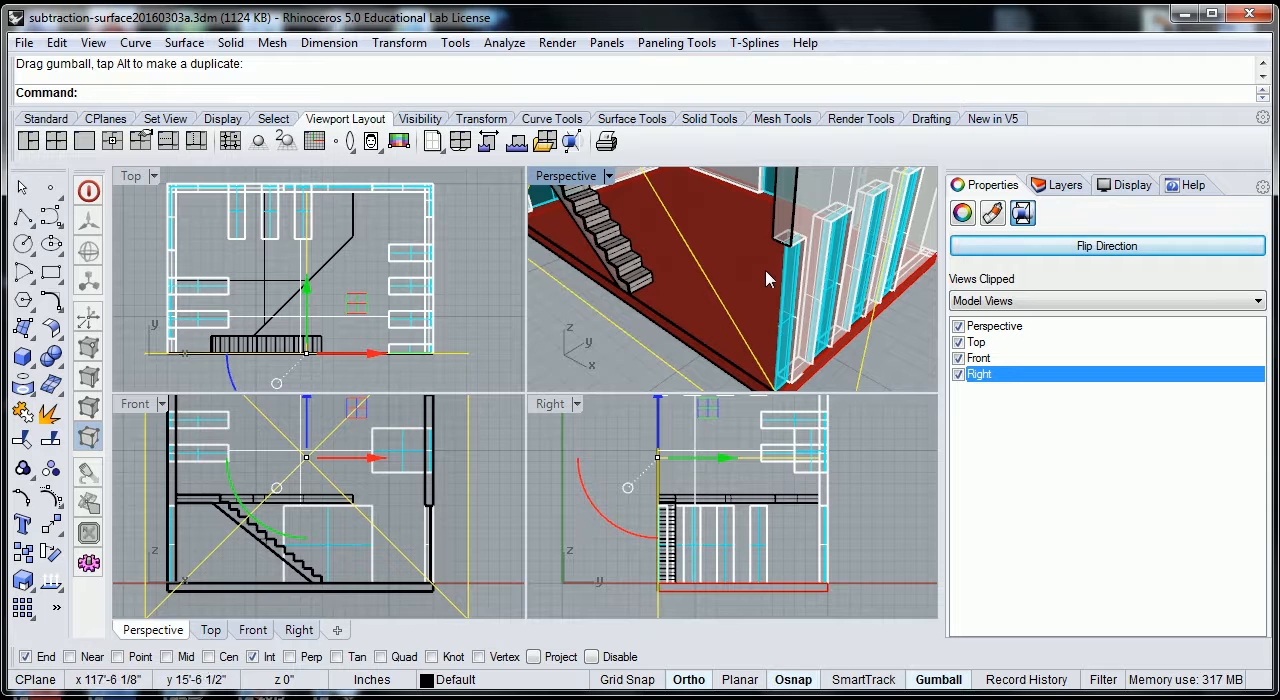
pyautogui.scroll(-6, 787, 303)
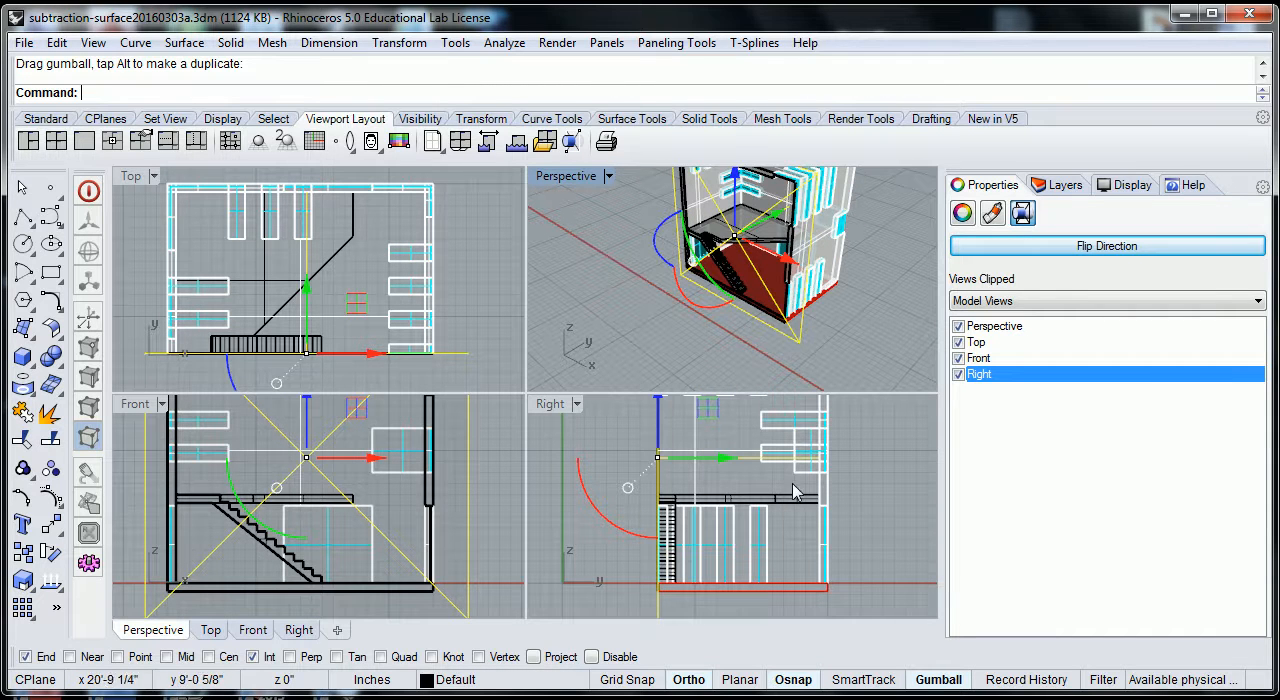
pyautogui.click(505, 494)
pyautogui.scroll(-4, 480, 490)
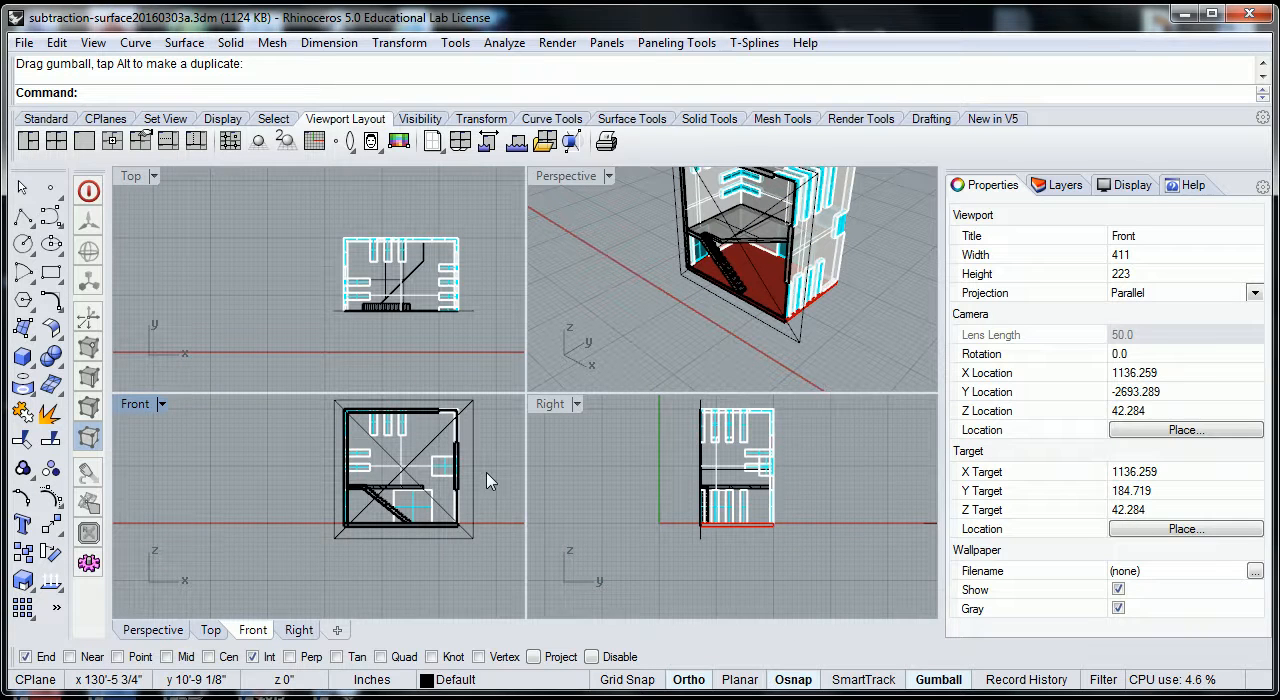
pyautogui.moveTo(475, 482); pyautogui.dragTo(491, 503, button='right')
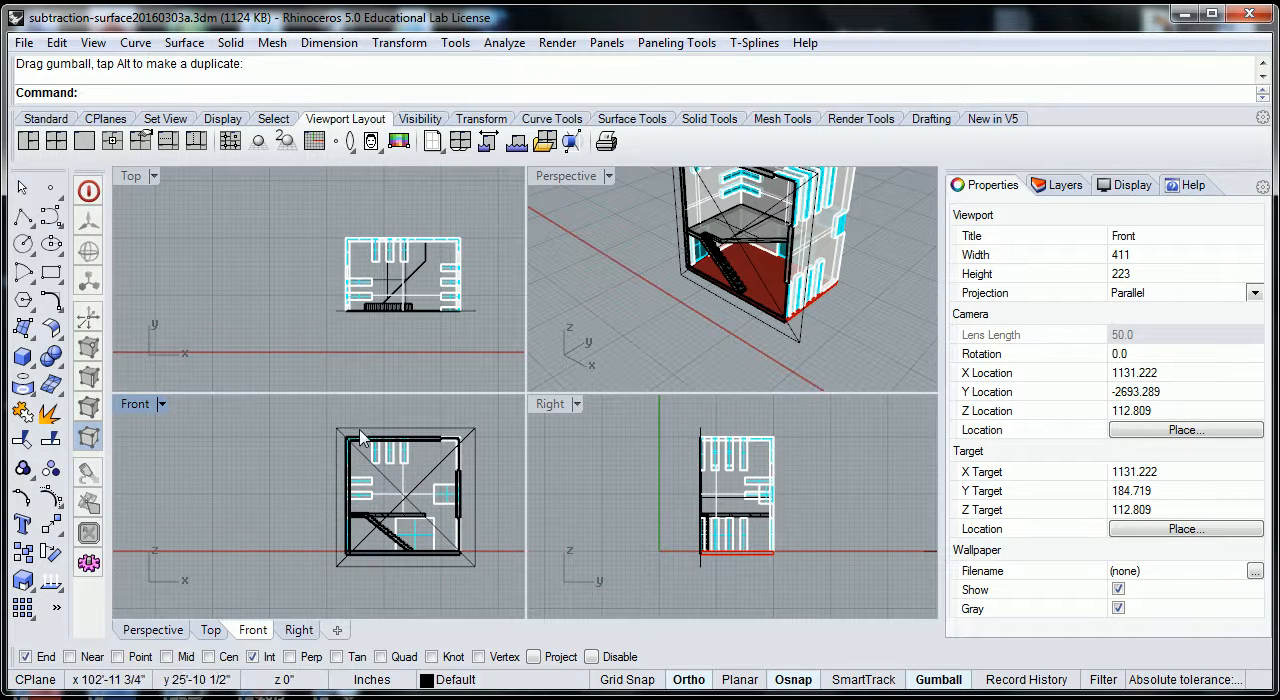
pyautogui.scroll(1, 352, 443)
pyautogui.scroll(-4, 345, 438)
pyautogui.scroll(5, 342, 435)
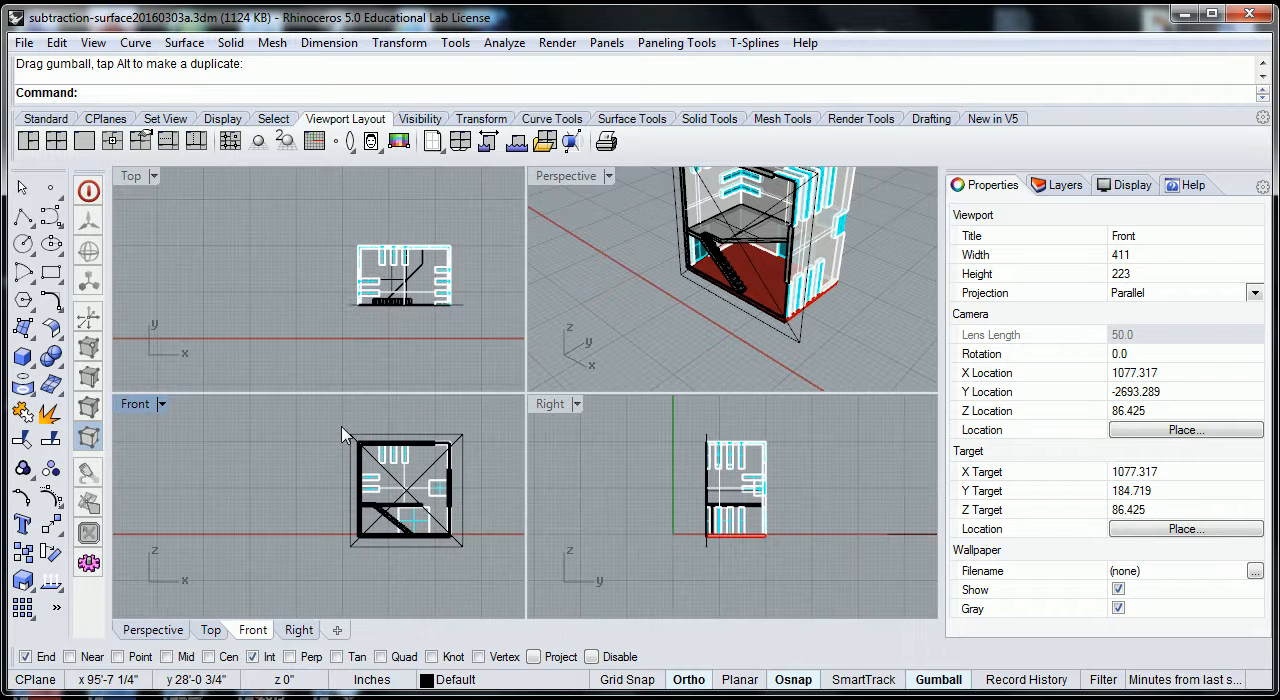
pyautogui.scroll(-2, 408, 510)
pyautogui.moveTo(434, 450); pyautogui.dragTo(416, 432, button='right')
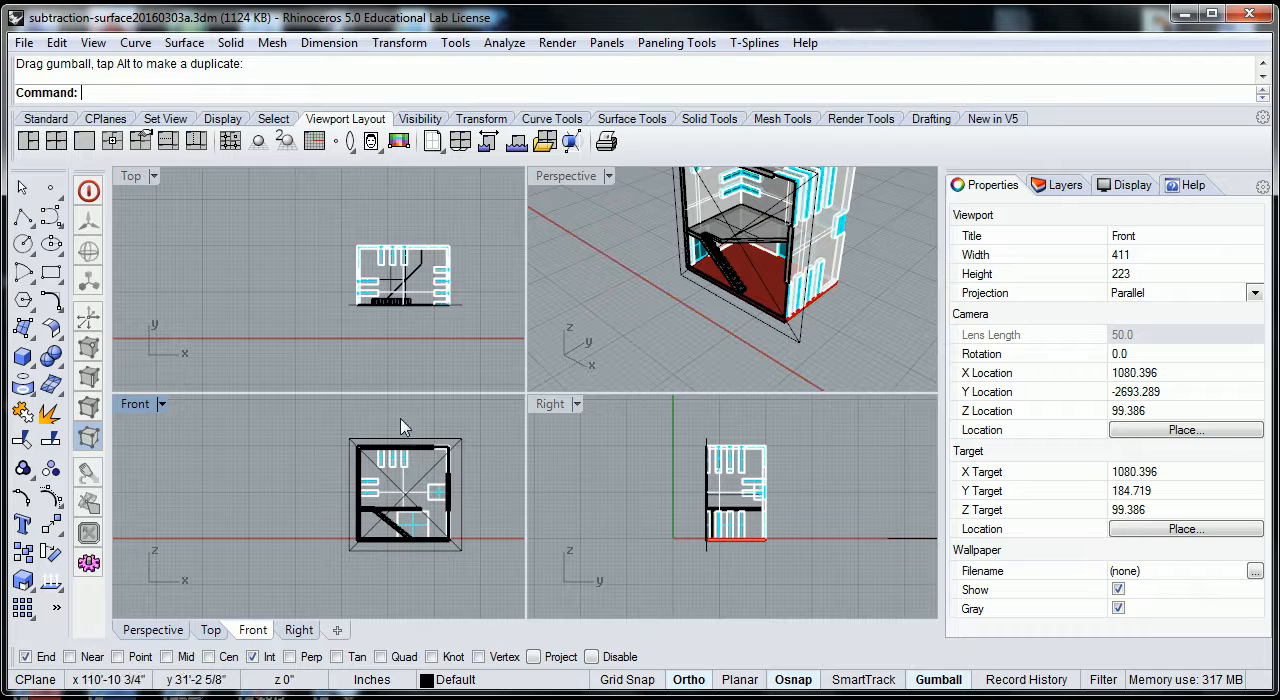
pyautogui.scroll(3, 444, 512)
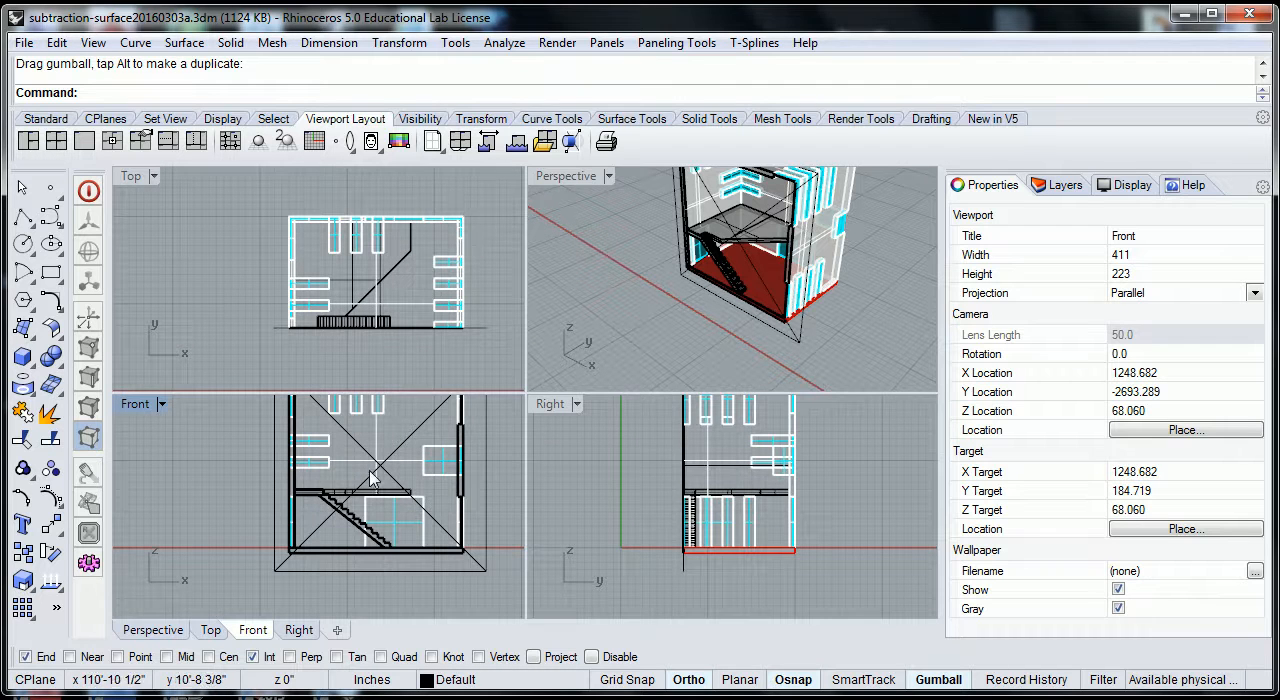
pyautogui.scroll(-1, 378, 496)
pyautogui.scroll(-2, 294, 452)
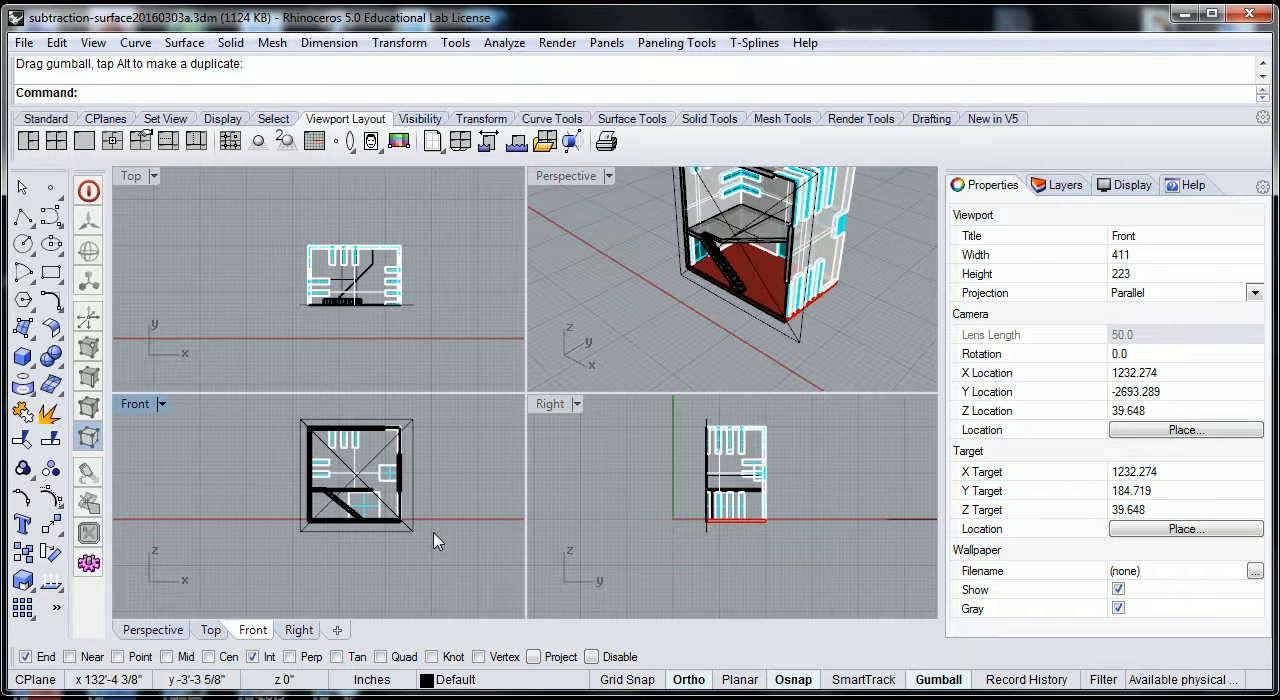
# Generate a 2D drawing of the house and its clipping plane from the Front view with Make2D, using the Current View layout.
pyautogui.moveTo(338, 457); pyautogui.dragTo(274, 416)
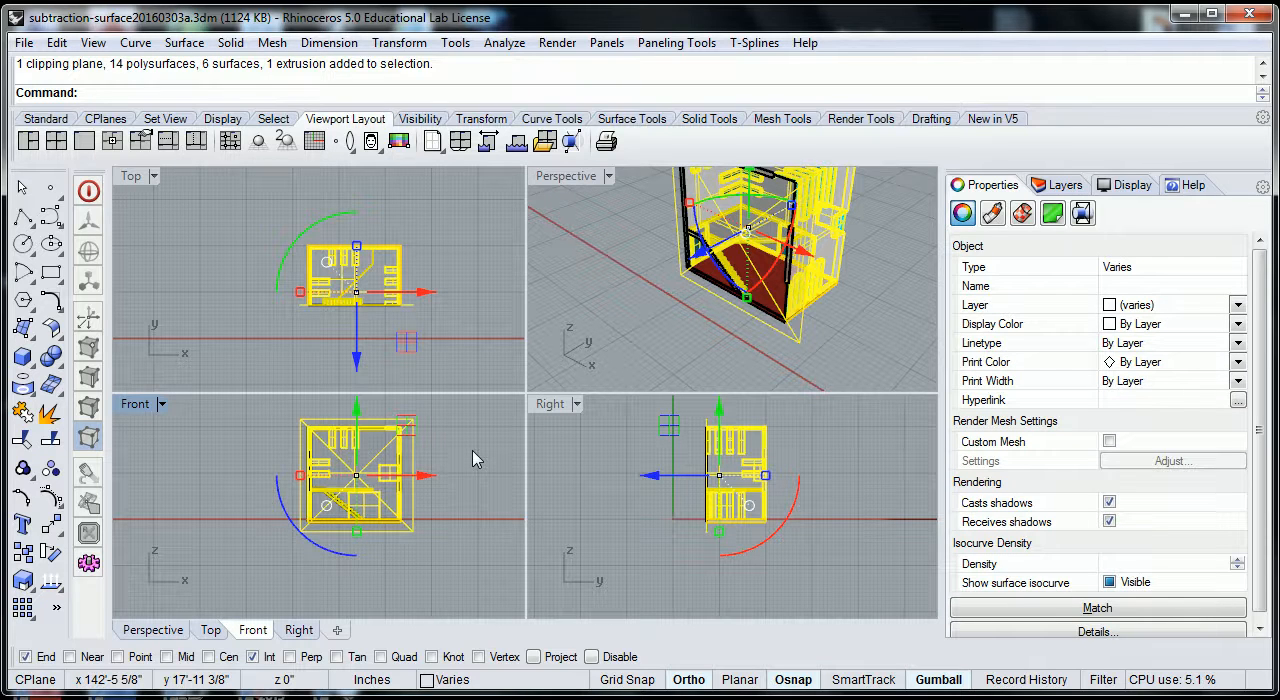
pyautogui.write('Make2D')
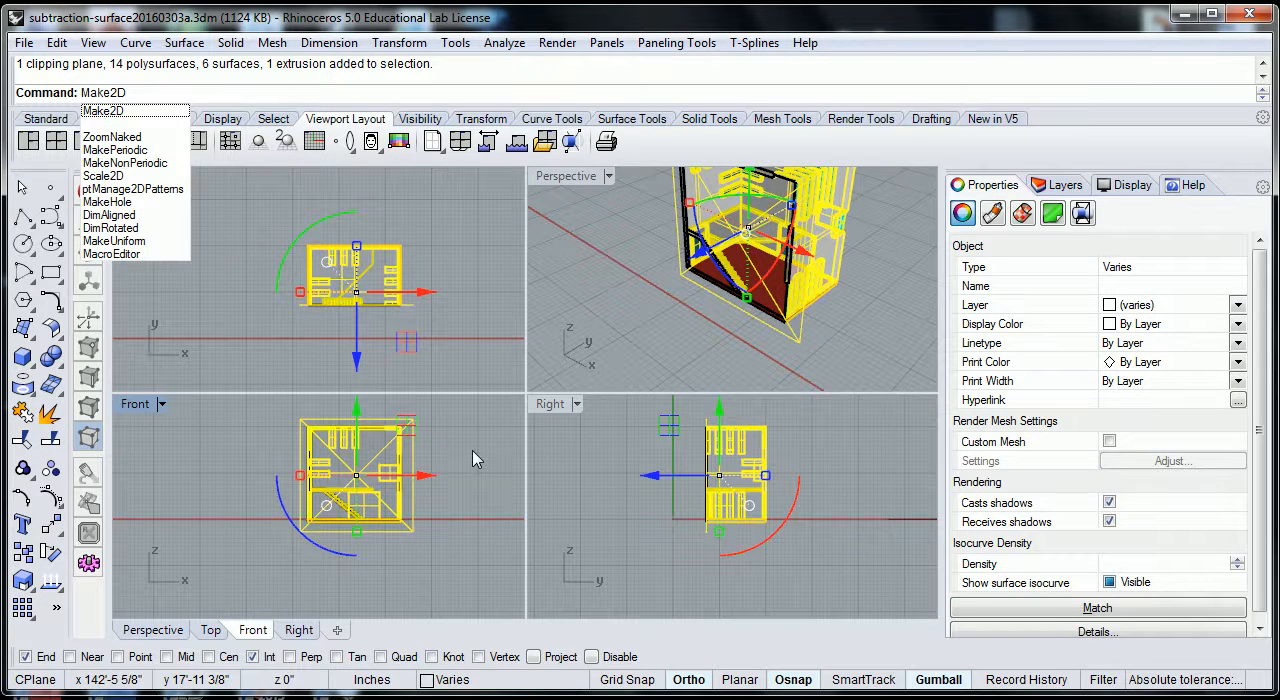
pyautogui.press('Return')
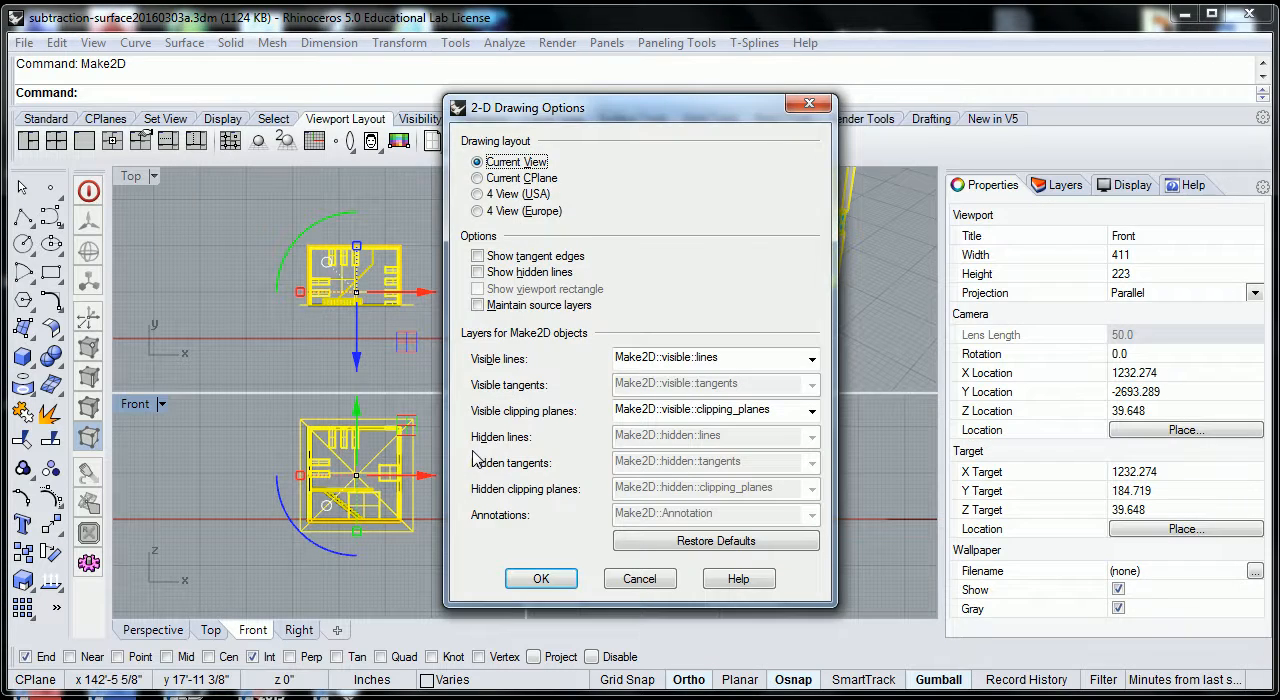
pyautogui.press('Return')
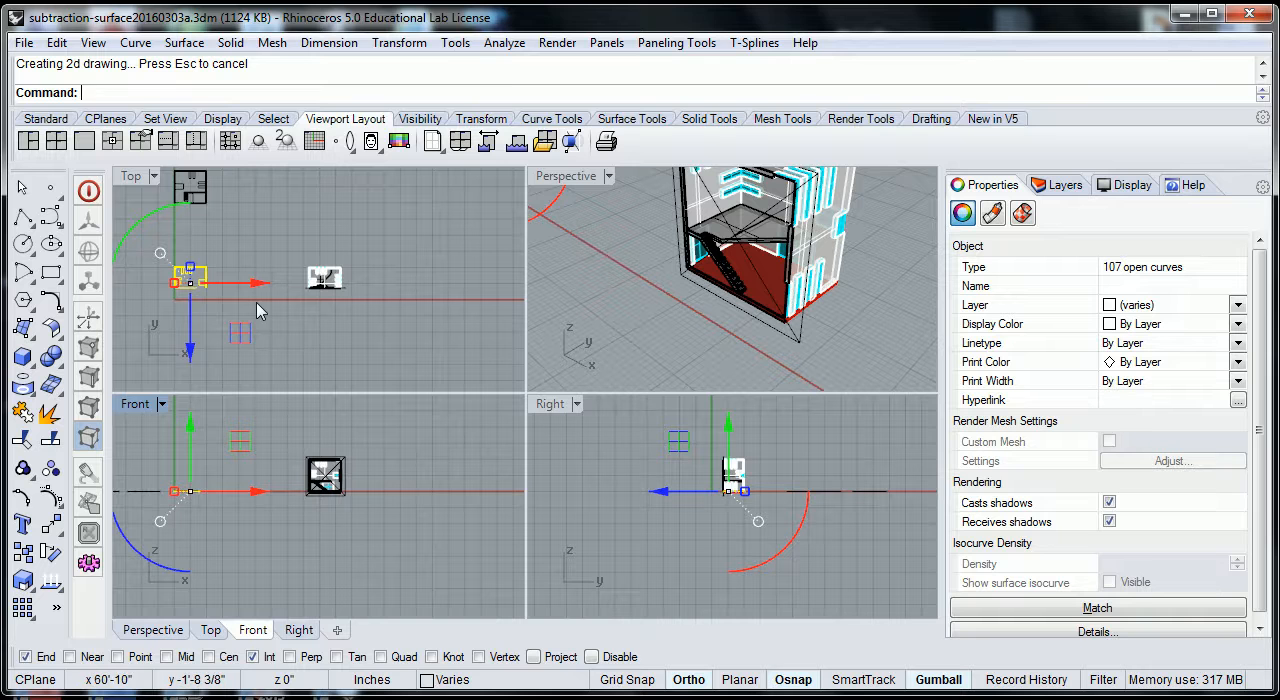
pyautogui.moveTo(218, 308); pyautogui.dragTo(260, 318, button='right')
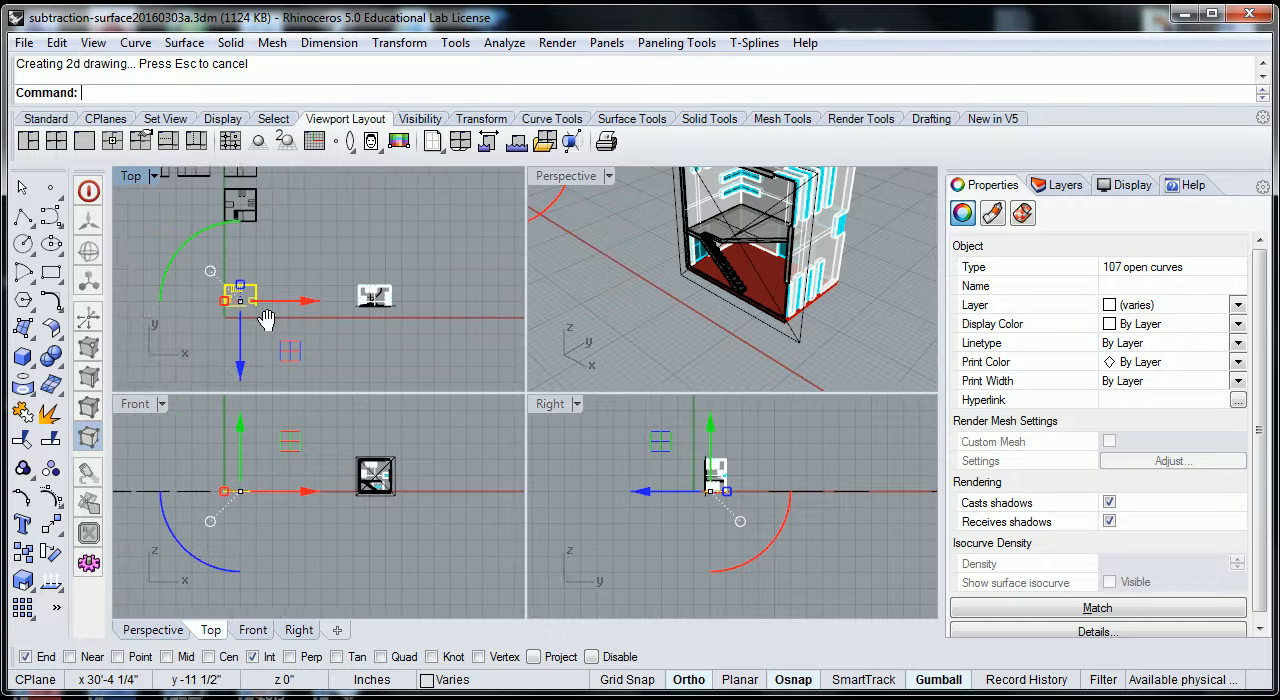
pyautogui.scroll(5, 265, 315)
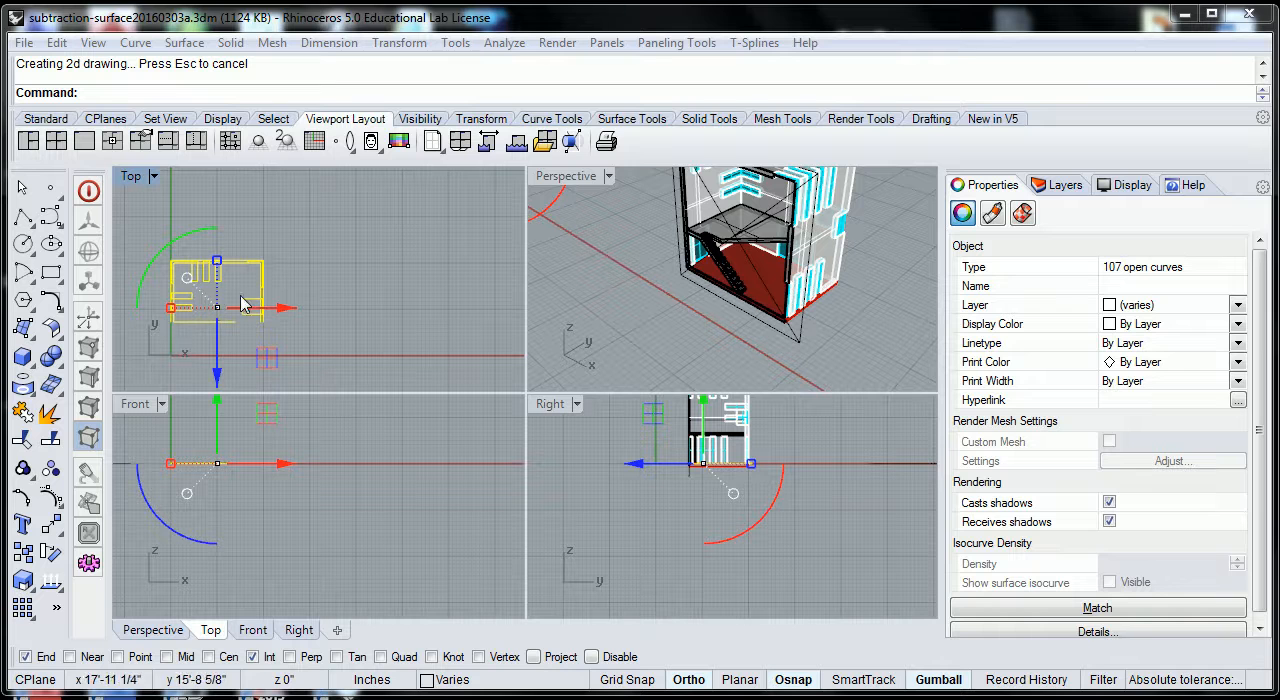
pyautogui.click(363, 267)
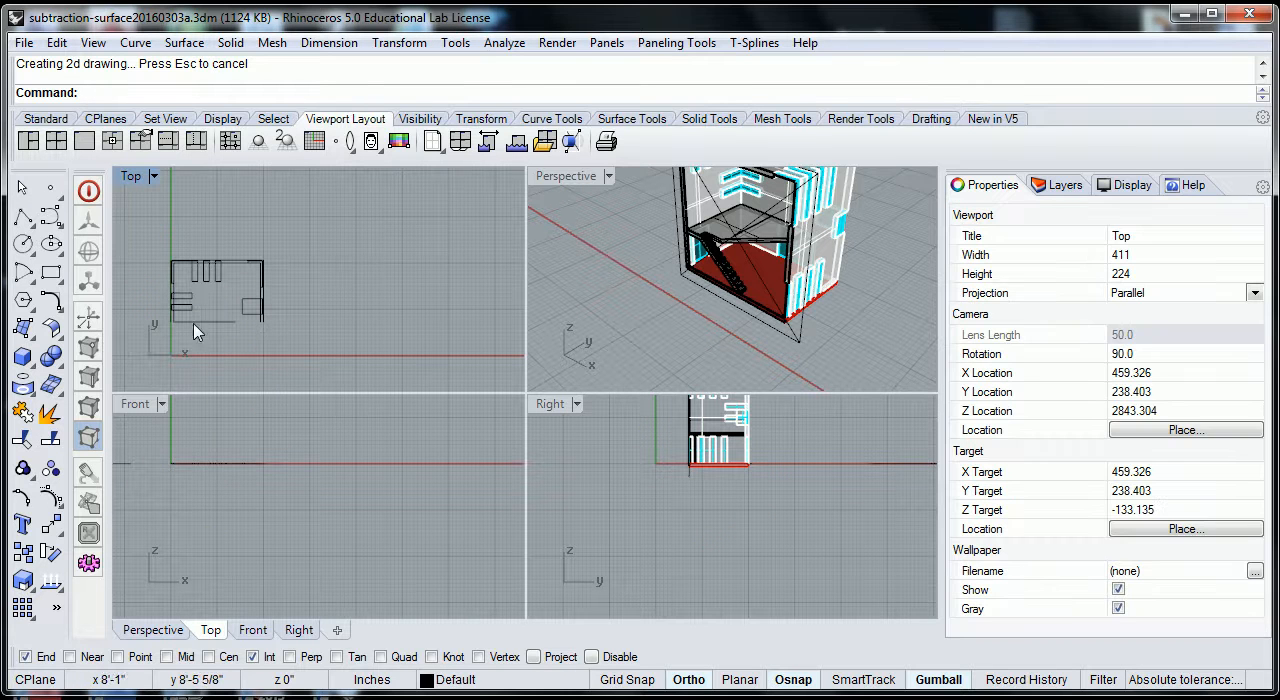
# Examine the newly generated 2D section drawing in the Top view alongside the earlier drawings and the clipped house model.
pyautogui.scroll(2, 175, 335)
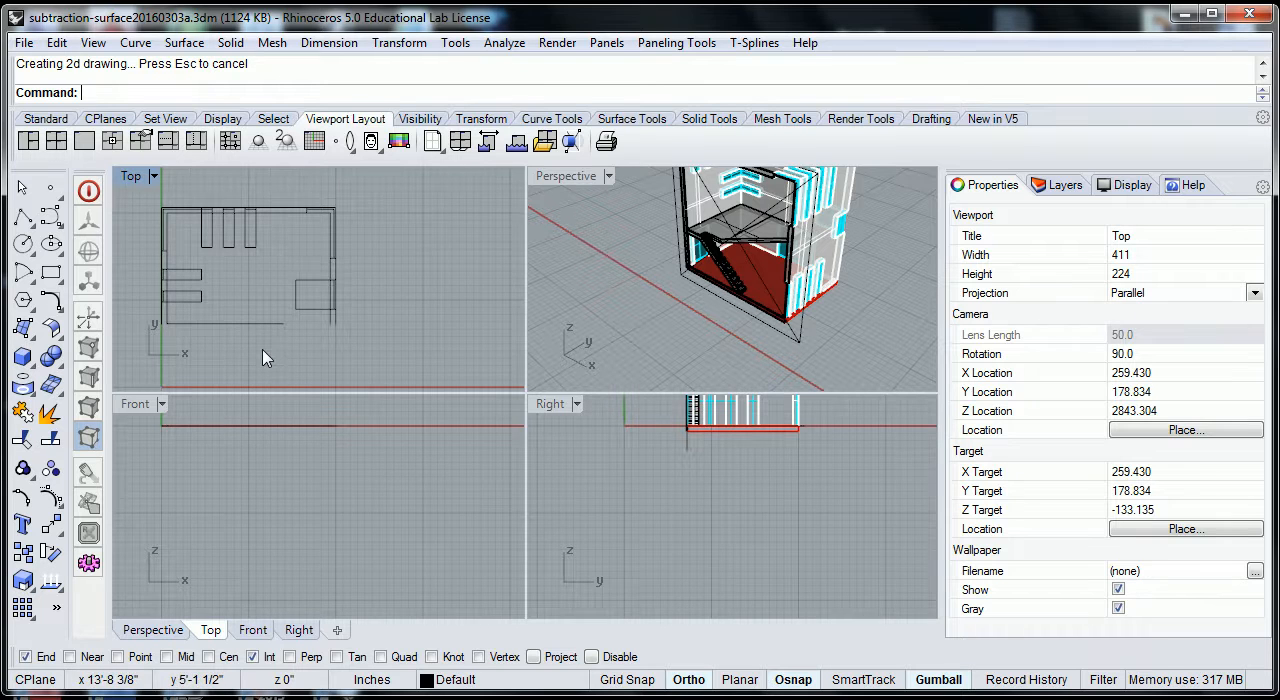
pyautogui.scroll(-2, 262, 358)
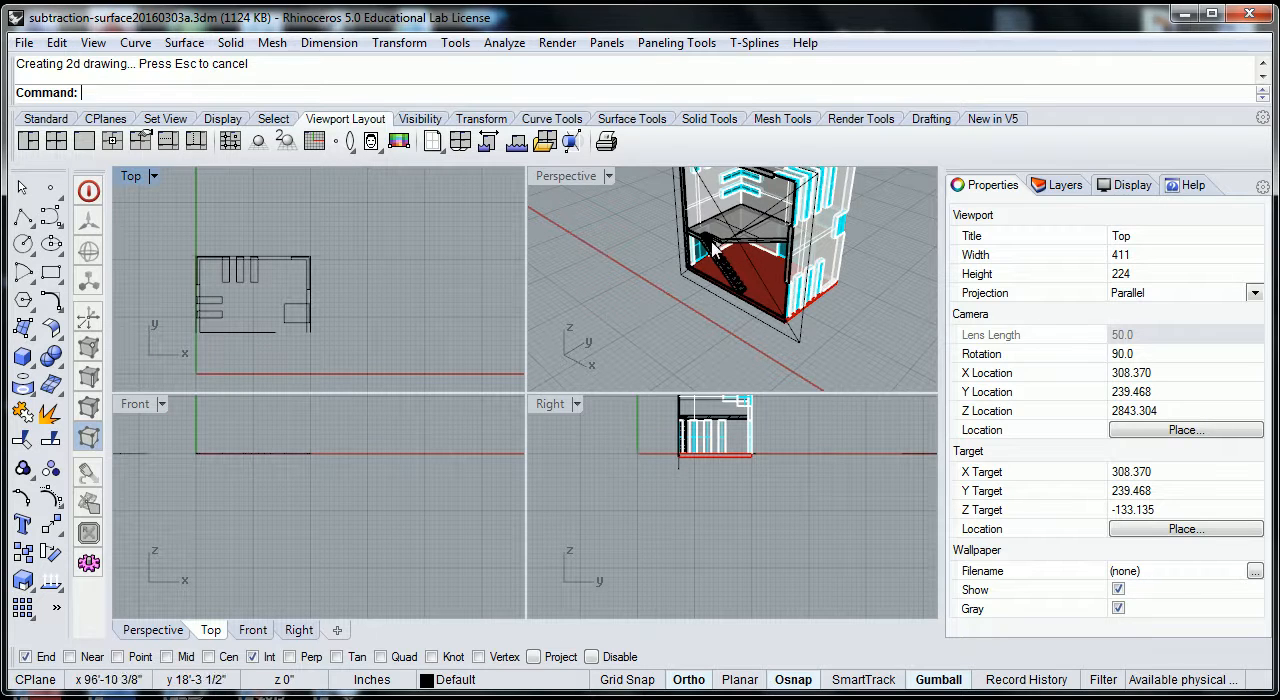
pyautogui.scroll(-3, 257, 357)
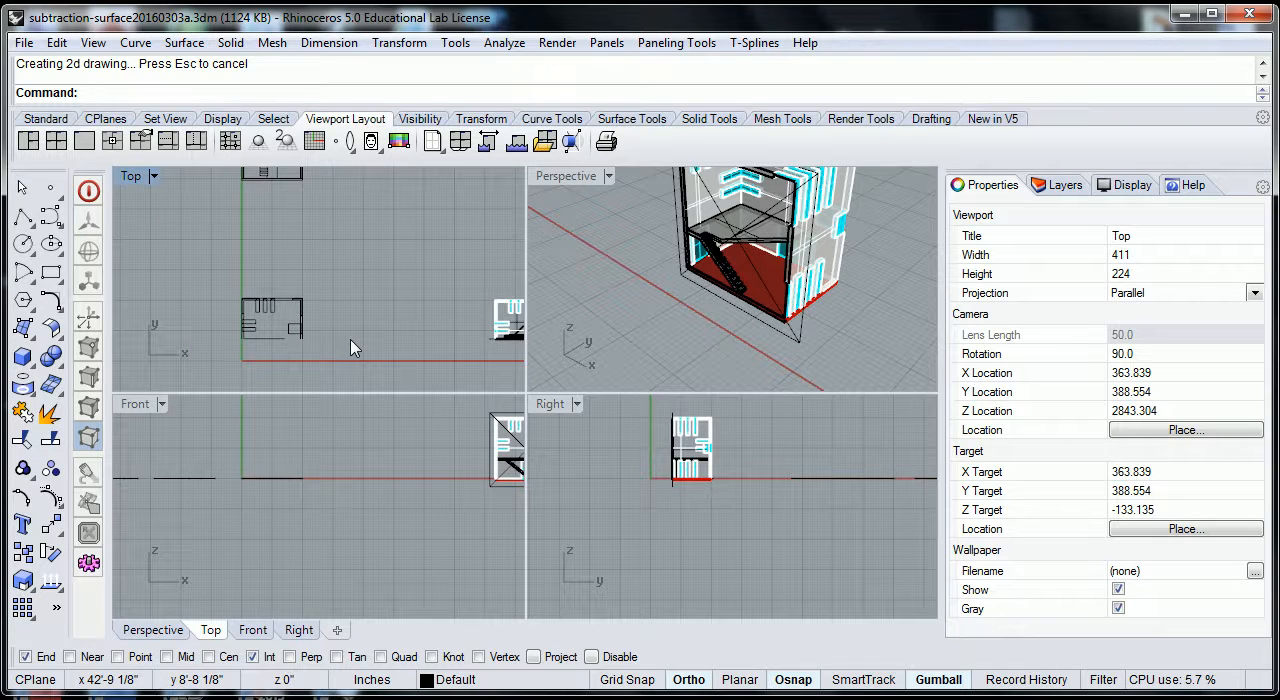
pyautogui.scroll(-2, 352, 340)
pyautogui.moveTo(363, 334); pyautogui.dragTo(285, 308, button='right')
# Try moving the clipping plane along the Y axis in the Top view to test how it clips the 2D drawings.
pyautogui.click(450, 323)
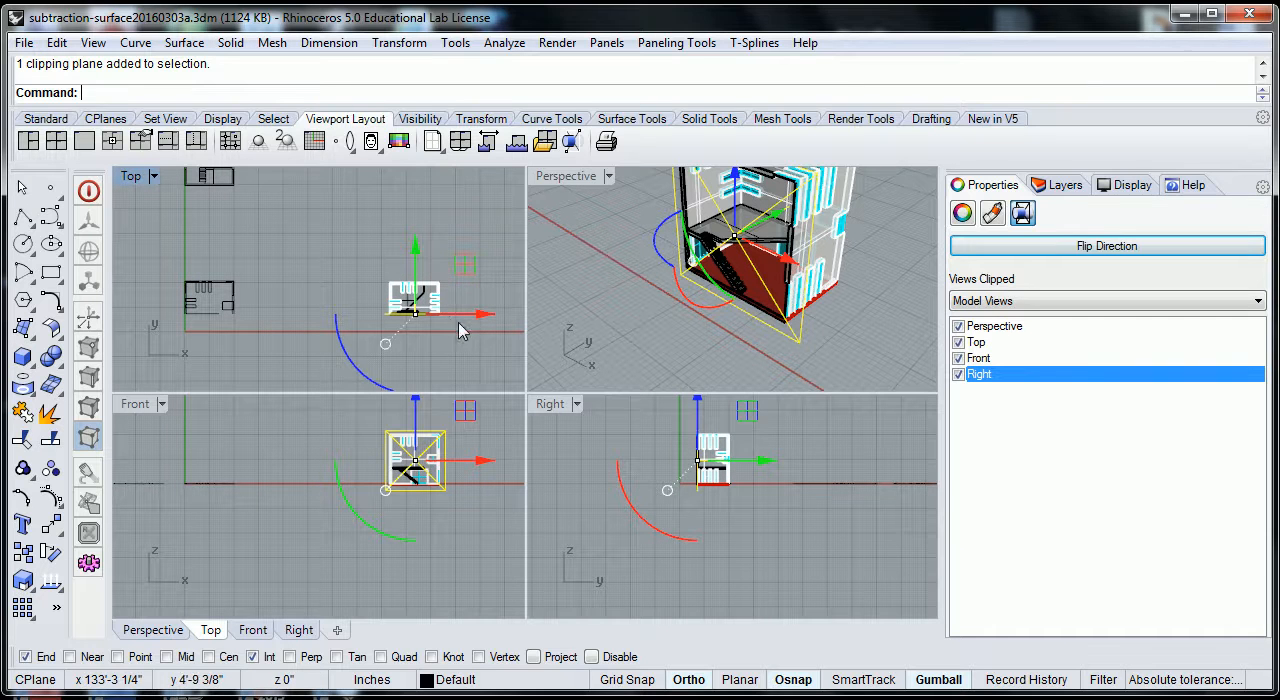
pyautogui.moveTo(420, 256)
pyautogui.mouseDown()
pyautogui.moveTo(420, 275)
pyautogui.moveTo(433, 203)
pyautogui.moveTo(433, 257)
pyautogui.mouseUp()
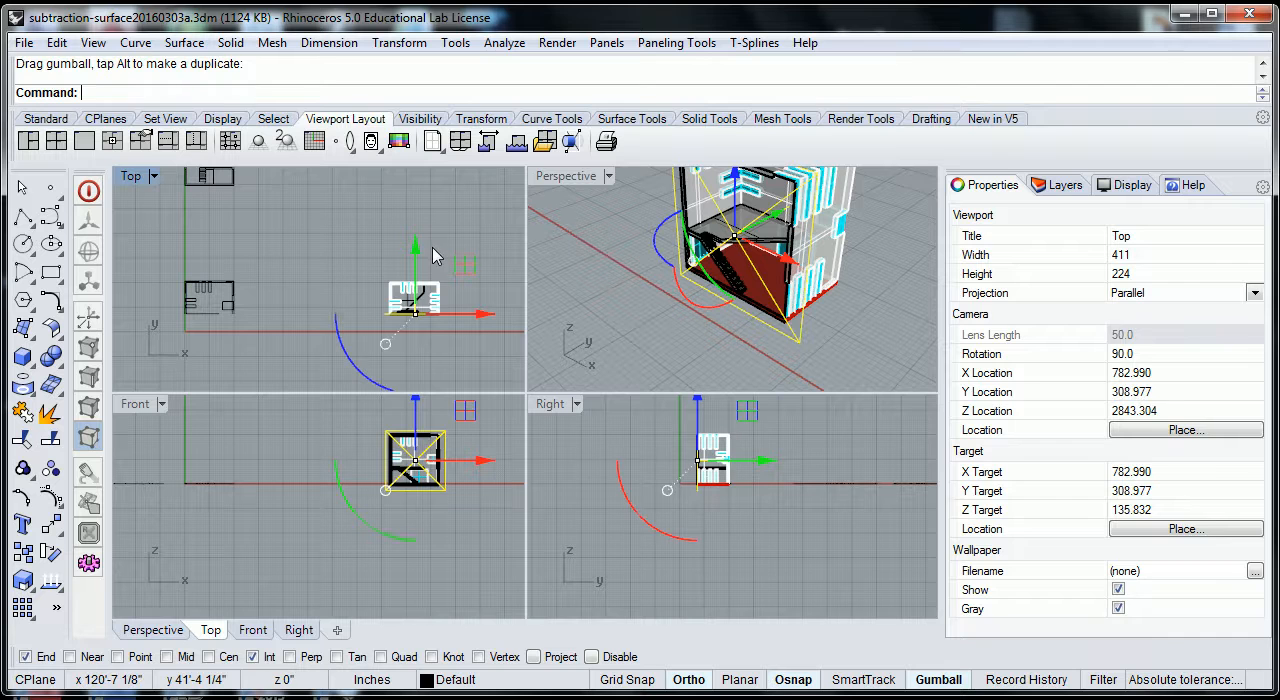
pyautogui.scroll(-2, 450, 258)
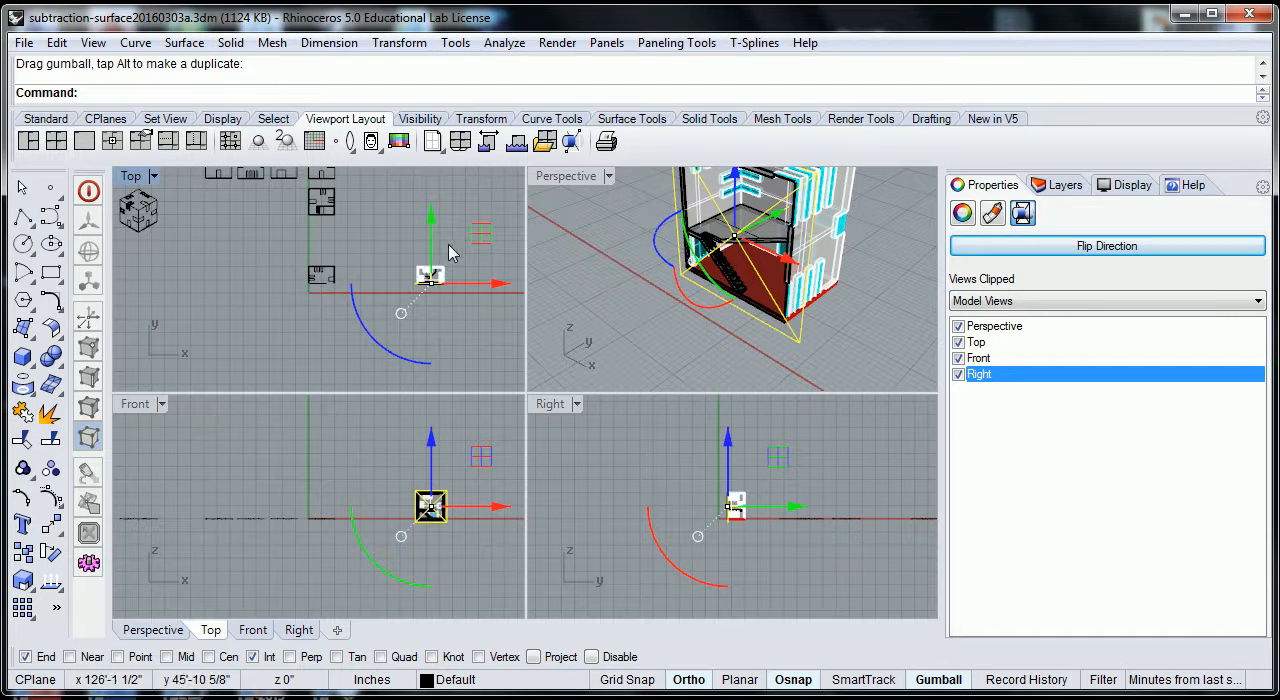
pyautogui.moveTo(476, 354); pyautogui.dragTo(441, 358, button='right')
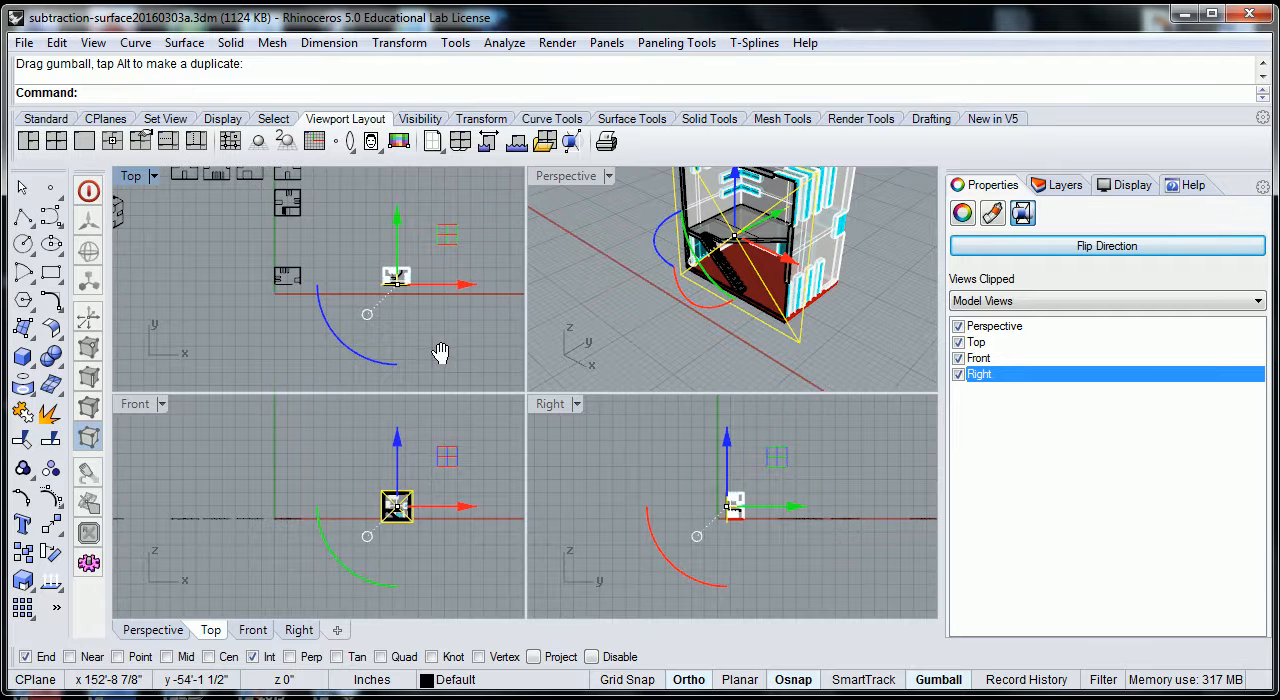
pyautogui.scroll(4, 391, 286)
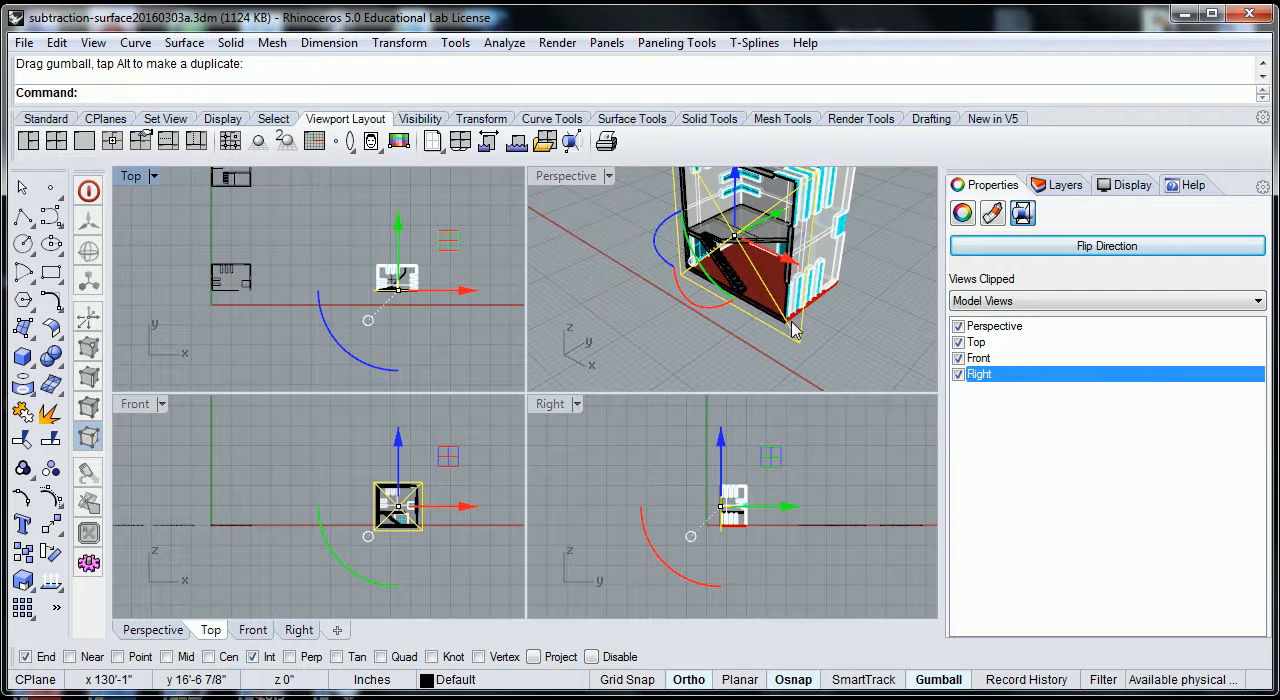
# Flip the clipping plane's direction and inspect the opposite half of the cut house in Perspective.
pyautogui.click(866, 320)
pyautogui.click(797, 344)
pyautogui.moveTo(800, 343); pyautogui.dragTo(838, 322, button='right')
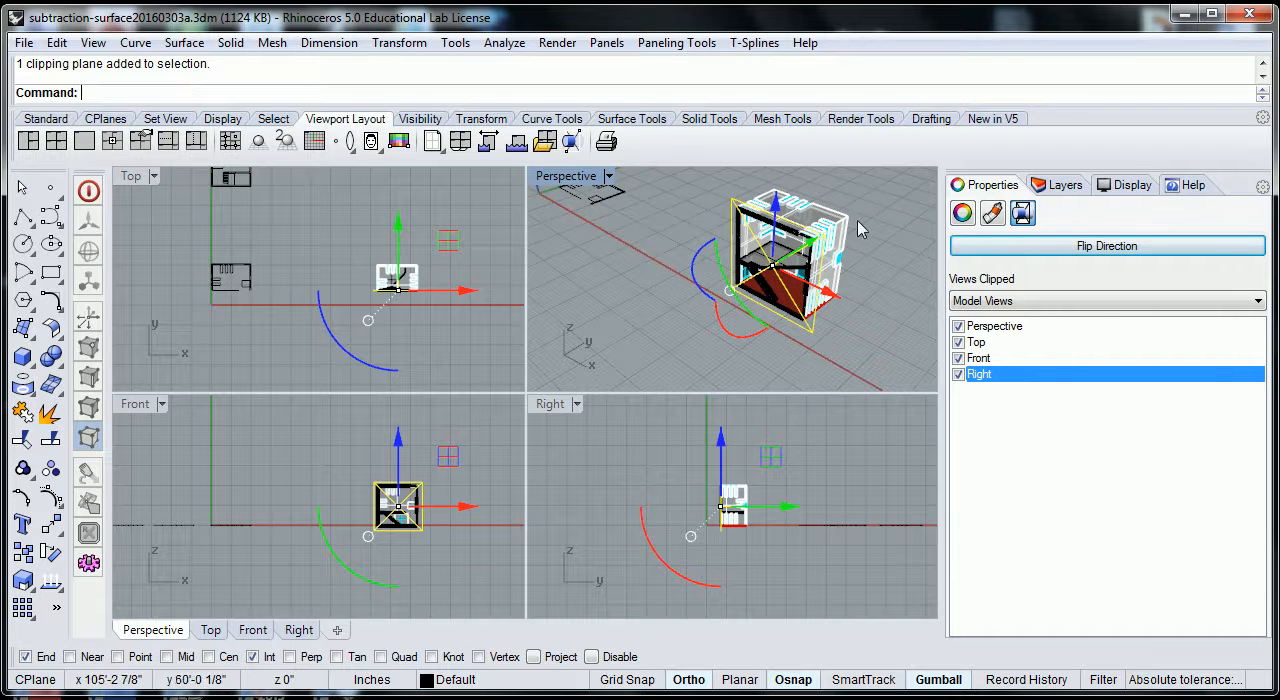
pyautogui.click(1097, 250)
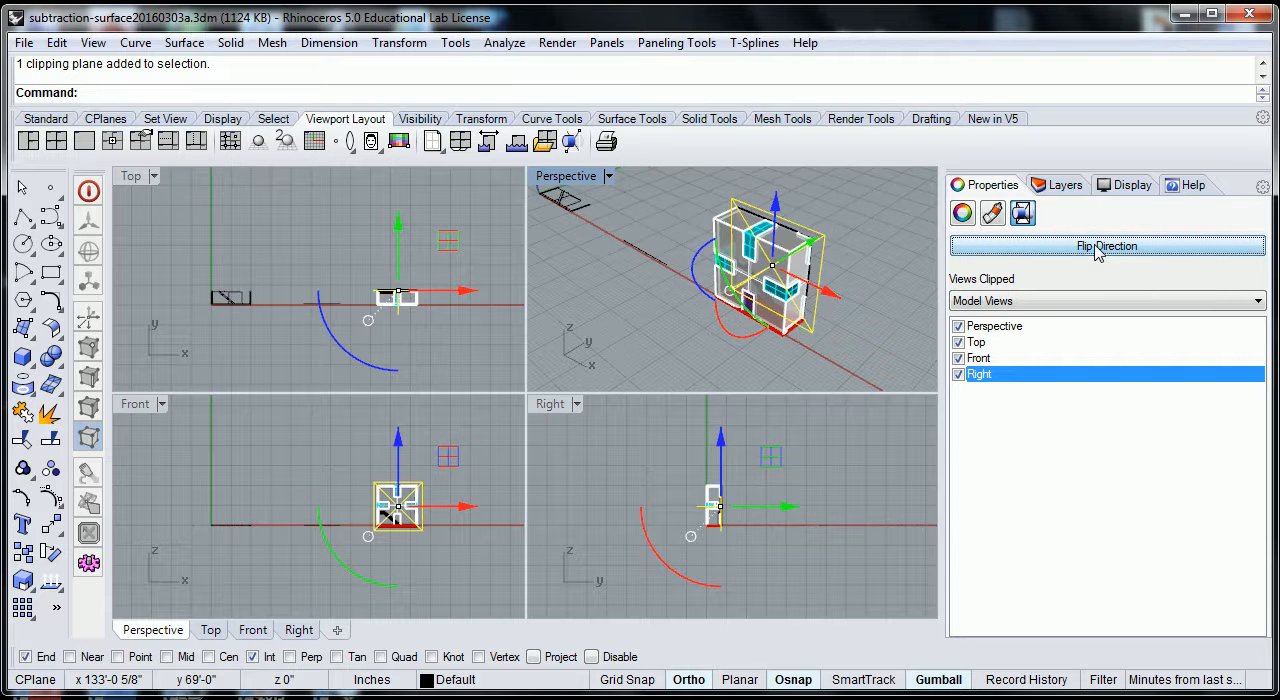
pyautogui.moveTo(872, 311); pyautogui.dragTo(705, 334, button='right')
pyautogui.moveTo(714, 275); pyautogui.dragTo(716, 278, button='right')
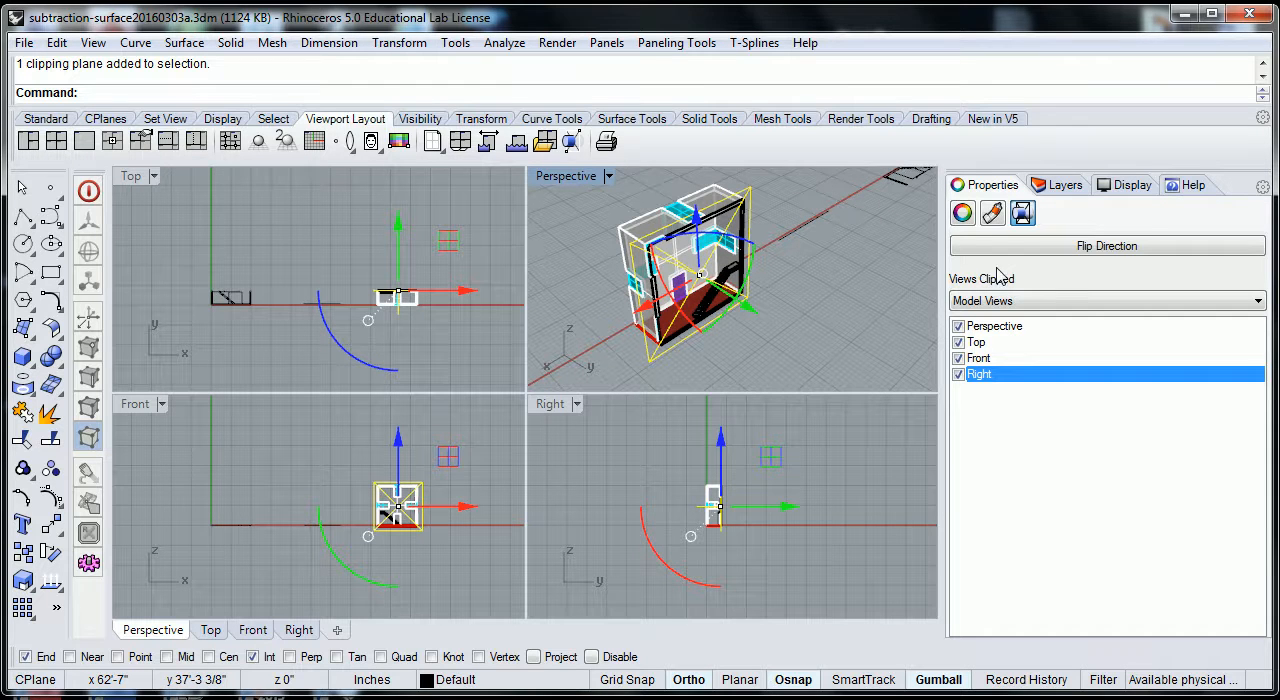
pyautogui.click(1086, 254)
pyautogui.click(1086, 254)
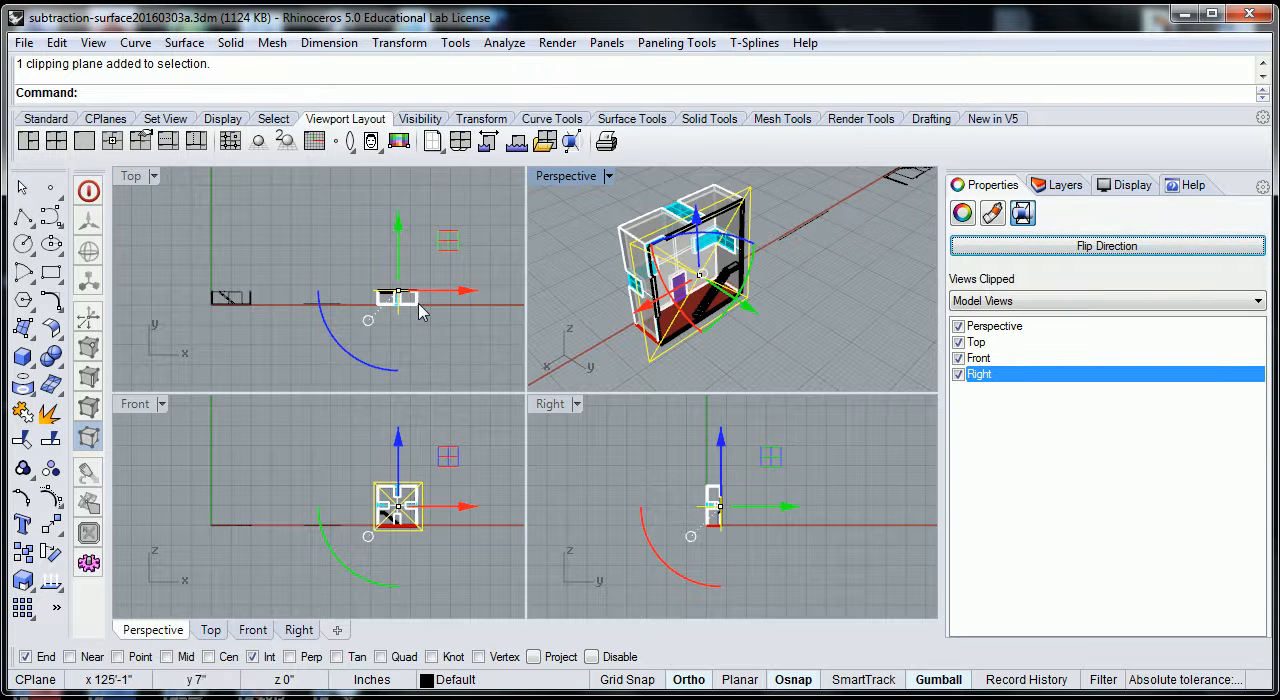
# Flip the clipping plane's direction back and move it along the negative Y axis, clear of the house and the 2D drawings.
pyautogui.click(438, 341)
pyautogui.scroll(-4, 453, 328)
pyautogui.scroll(-2, 440, 295)
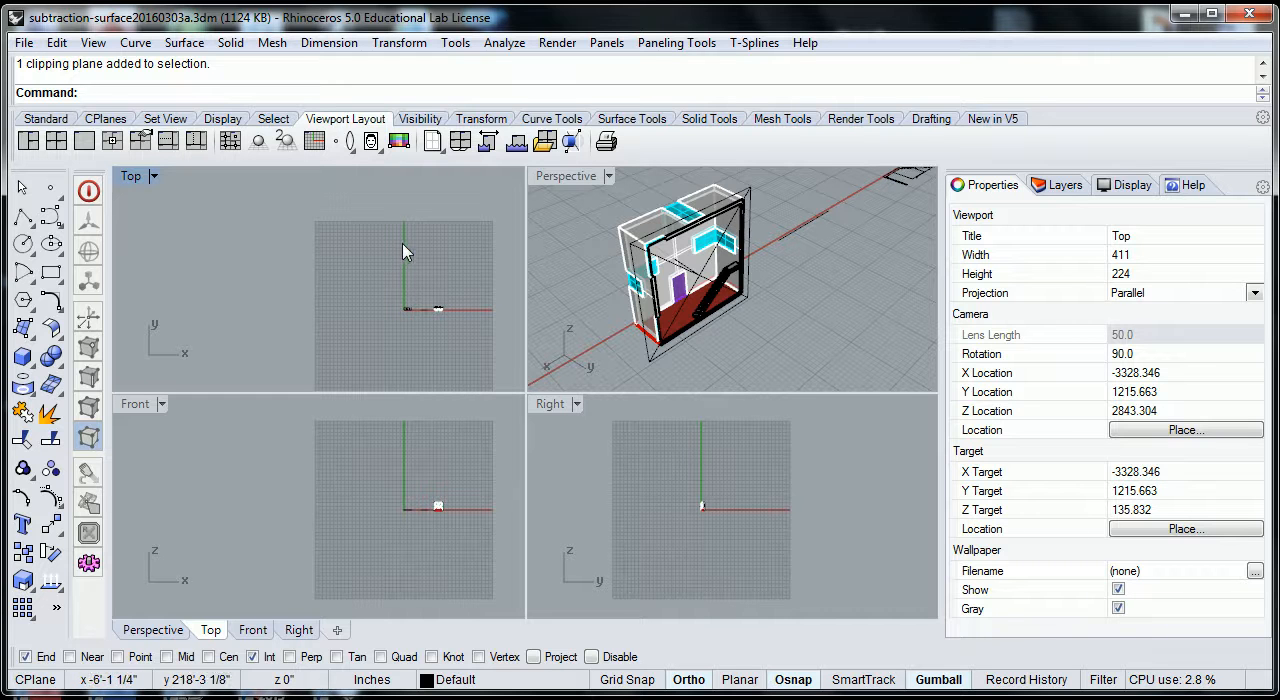
pyautogui.scroll(4, 447, 307)
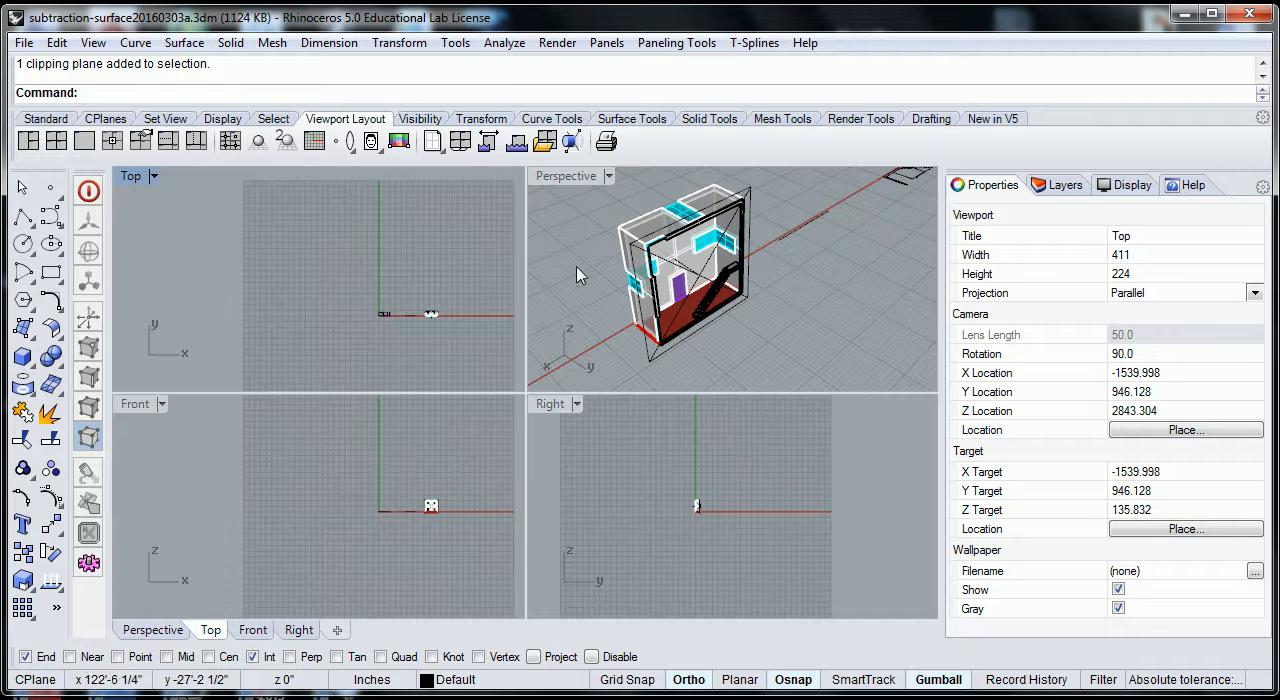
pyautogui.click(633, 266)
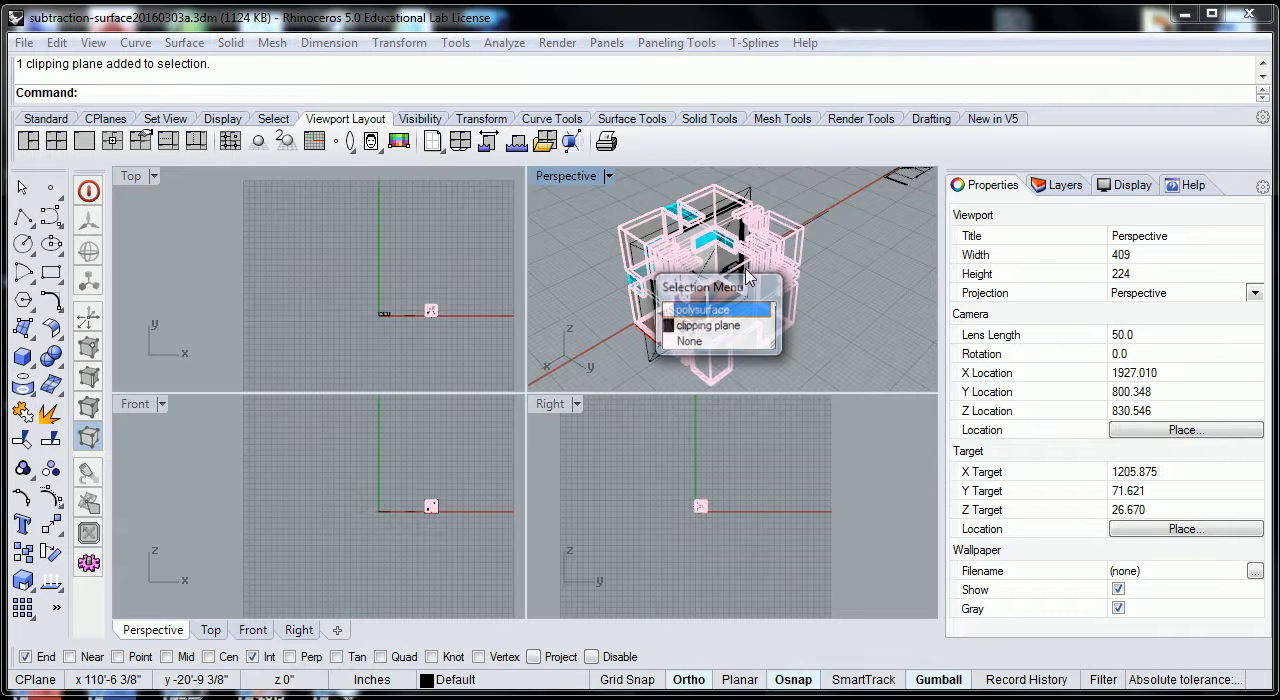
pyautogui.click(858, 349)
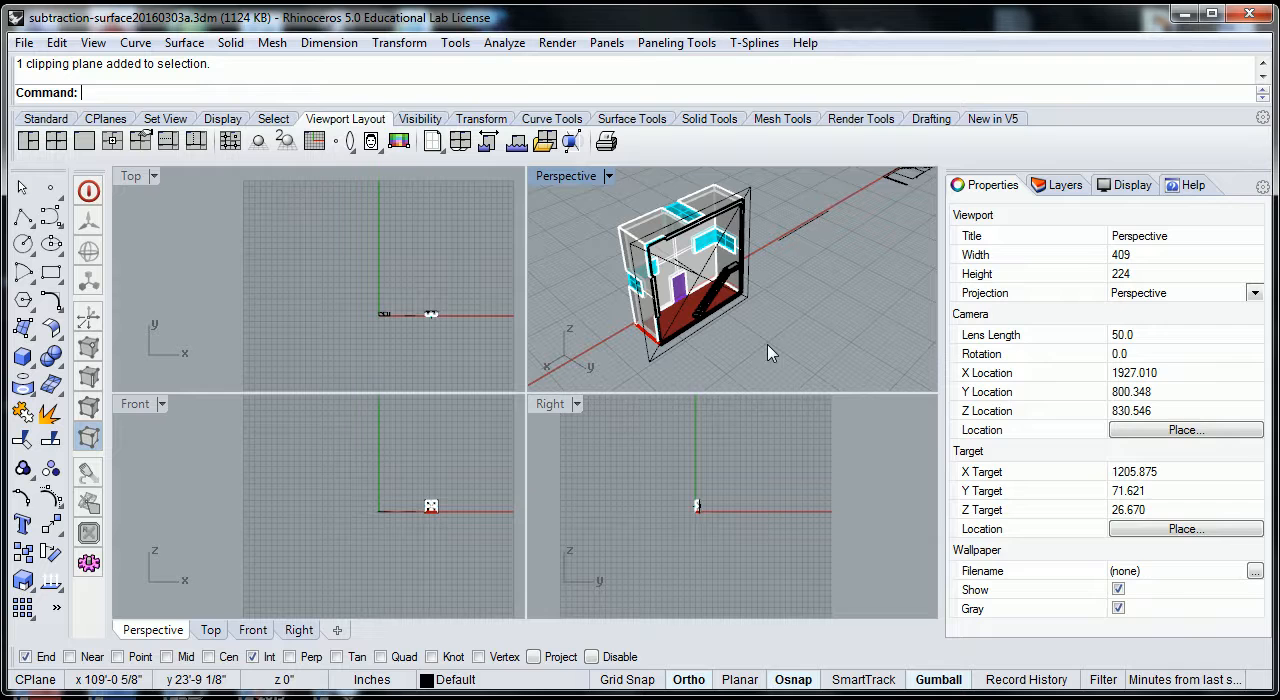
pyautogui.click(660, 355)
pyautogui.click(1045, 250)
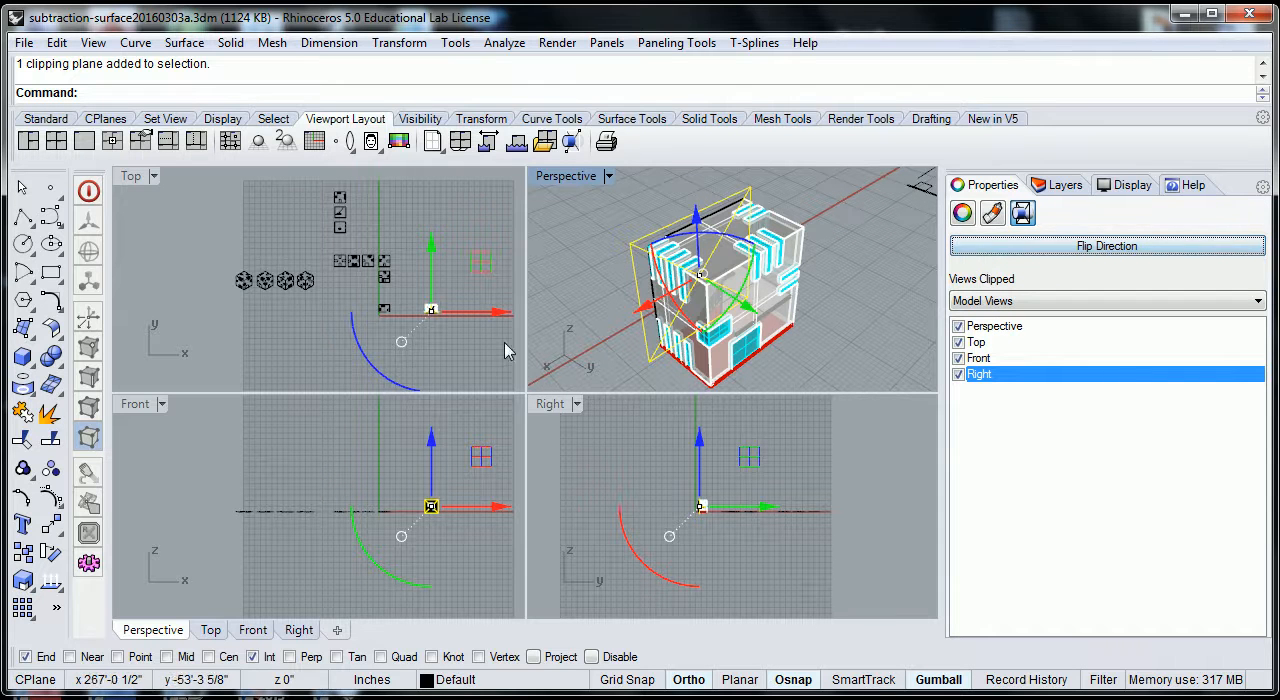
pyautogui.moveTo(434, 250); pyautogui.dragTo(390, 355)
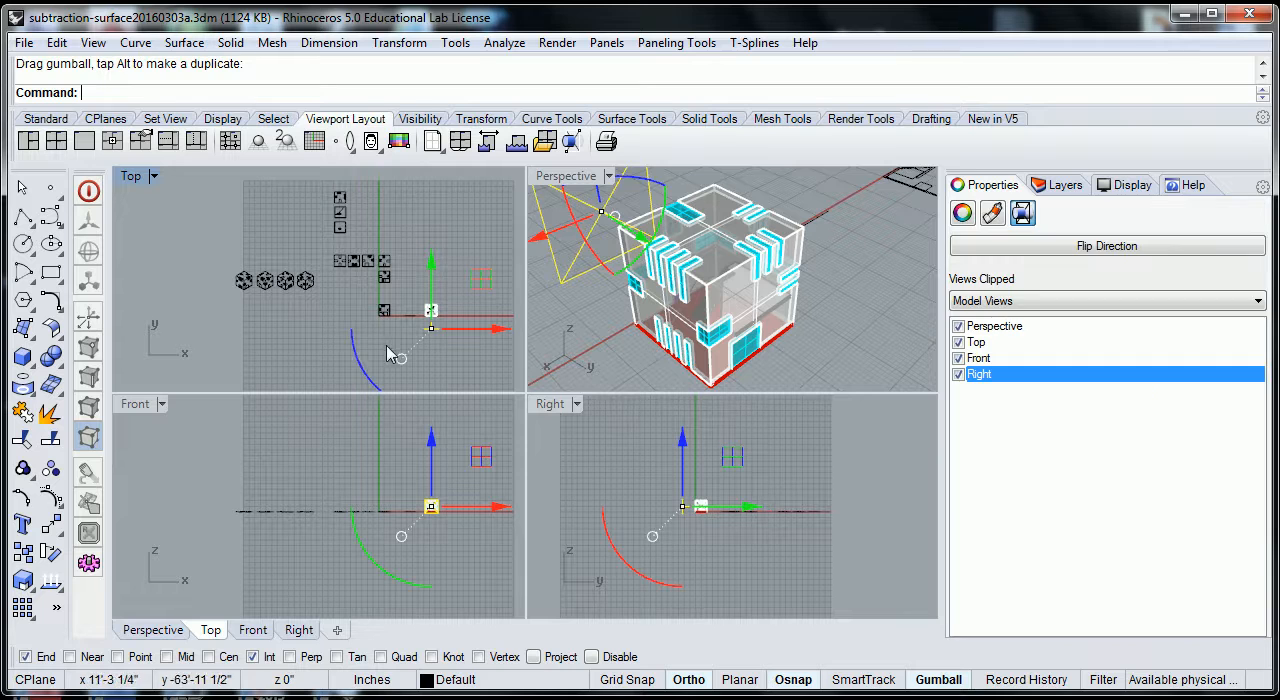
# Move the new 2D section drawing along the Y axis in the Top view to just below the earlier drawings.
pyautogui.click(275, 319)
pyautogui.scroll(12, 370, 309)
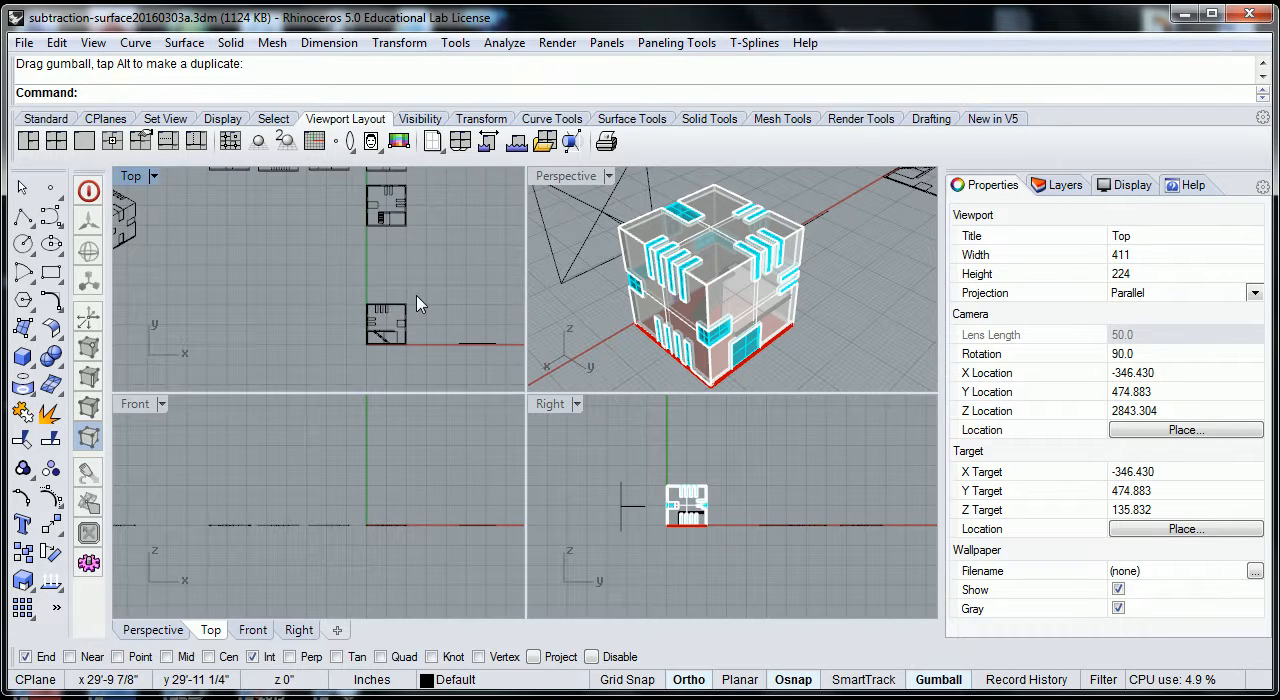
pyautogui.moveTo(416, 295); pyautogui.dragTo(350, 366)
pyautogui.moveTo(390, 270); pyautogui.dragTo(393, 178)
pyautogui.click(471, 200)
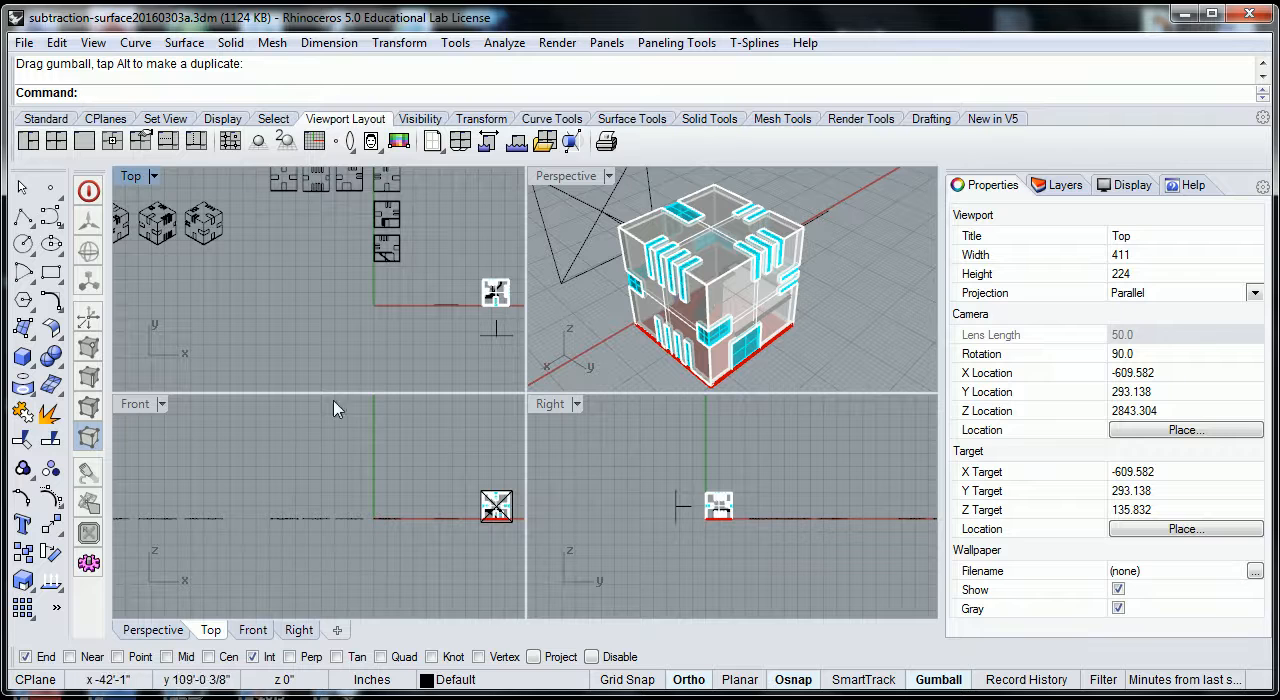